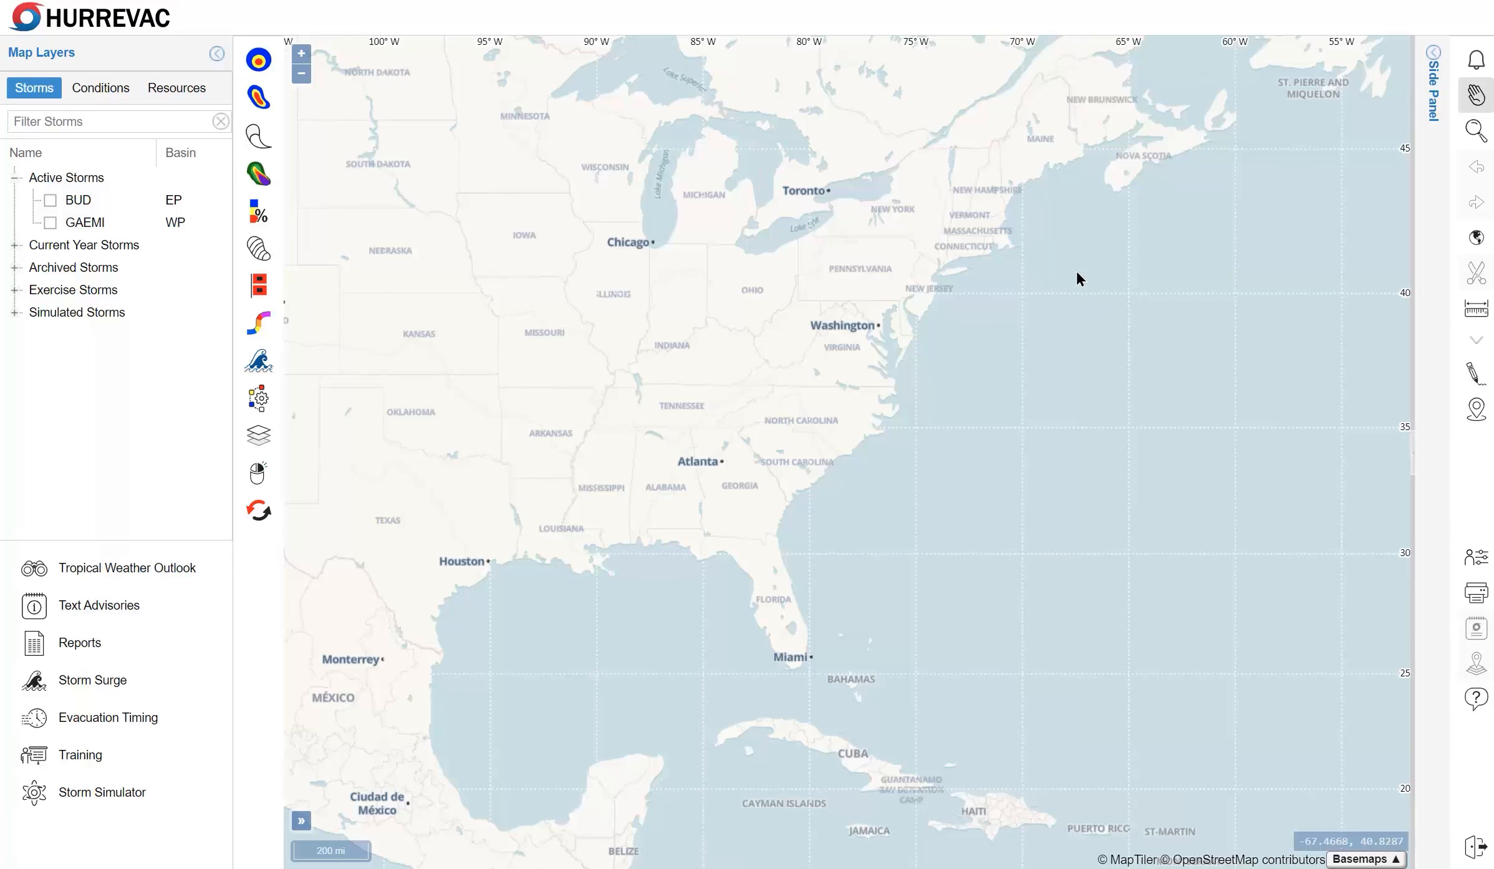
Set the page zoom to 110% so the interface is shown larger.
key(ctrl+plus)
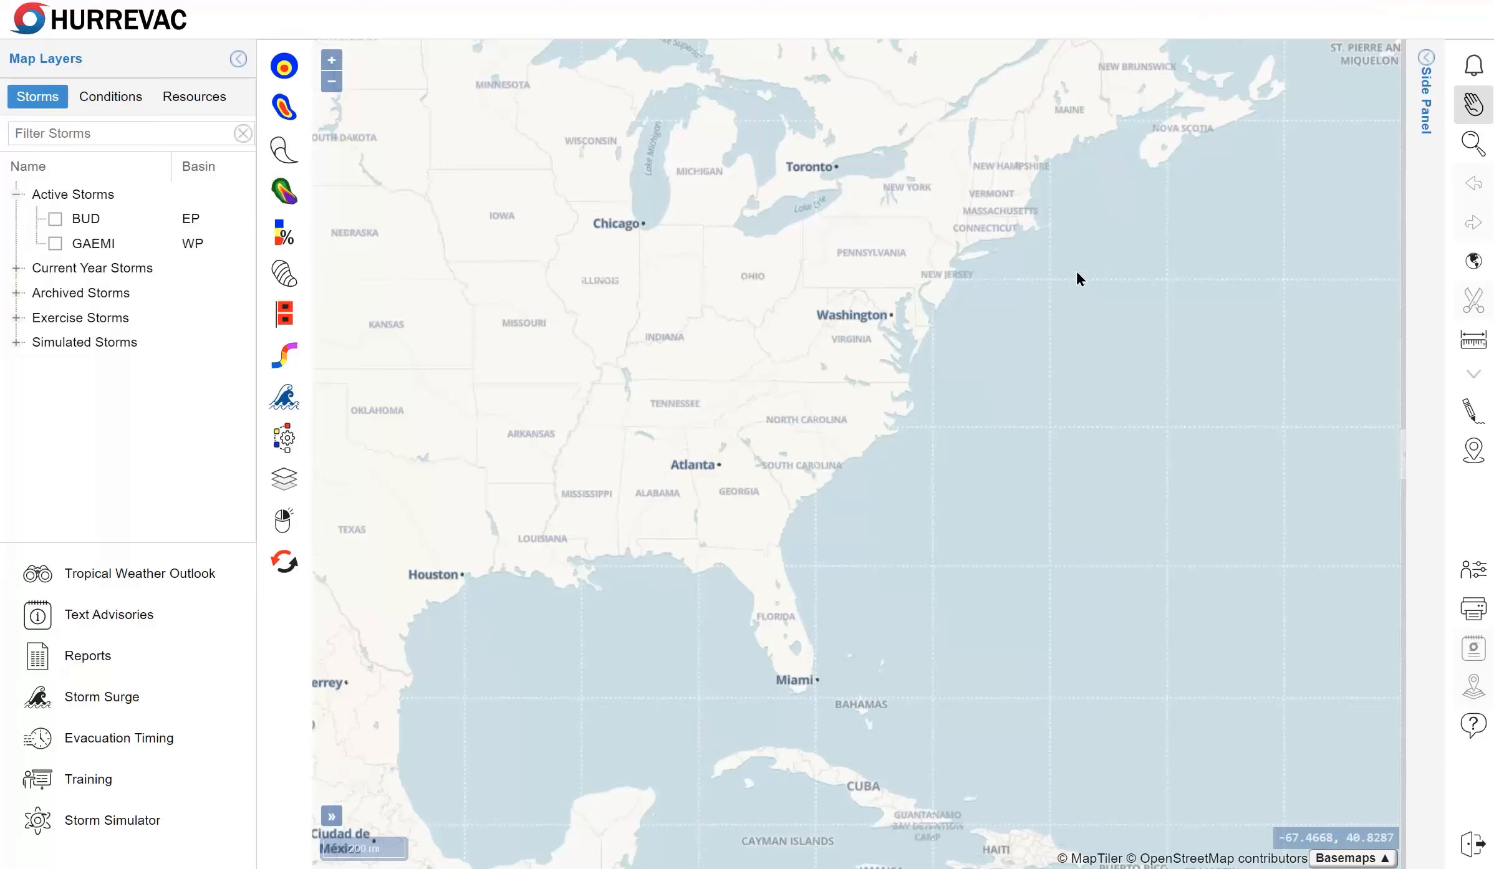
key(ctrl+plus)
click(1077, 273)
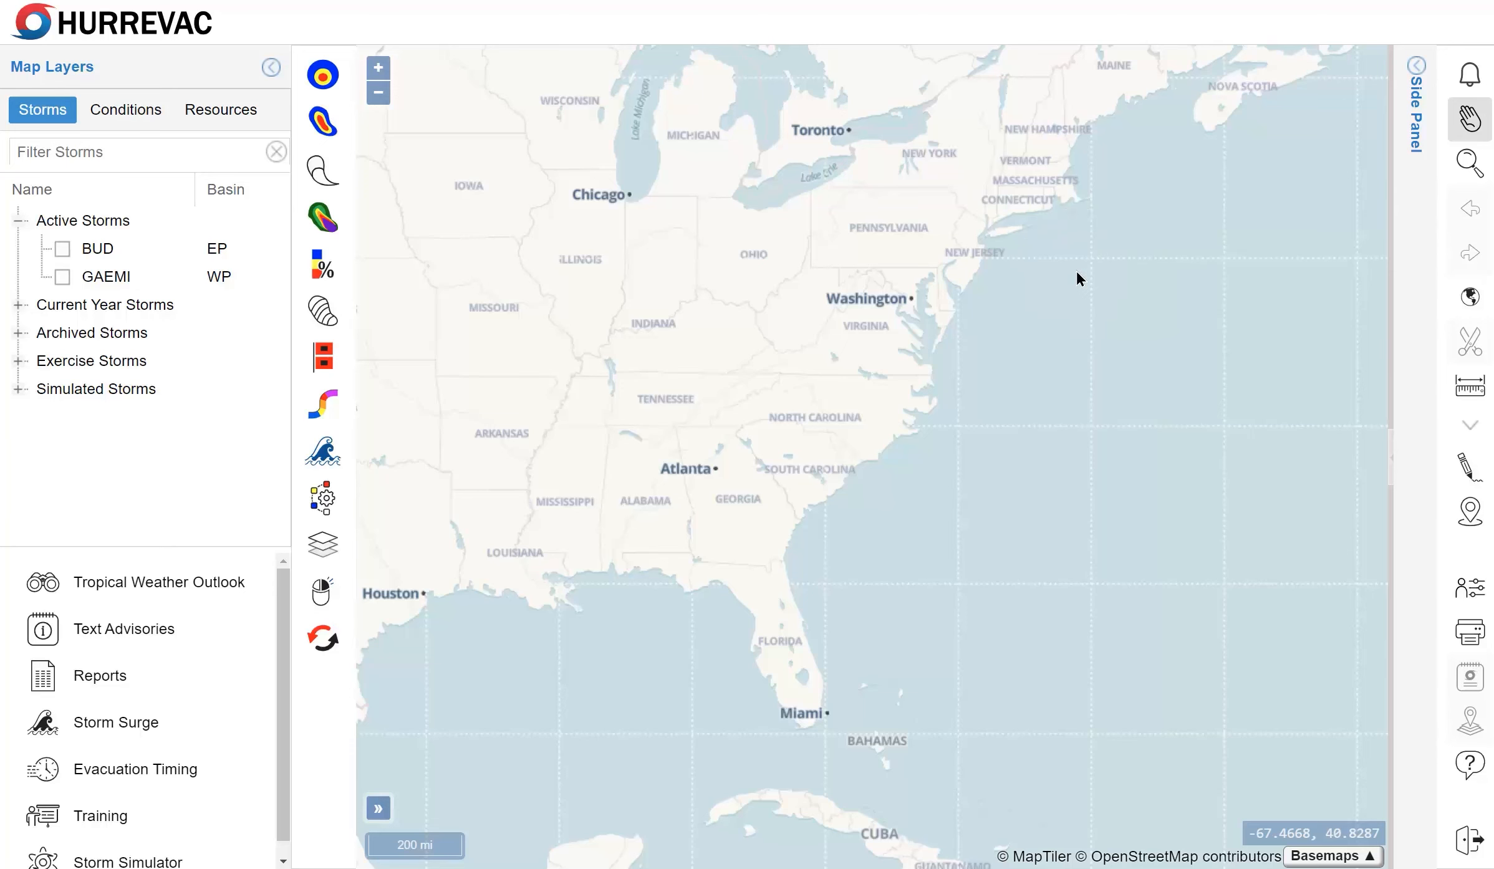
key(ctrl+minus)
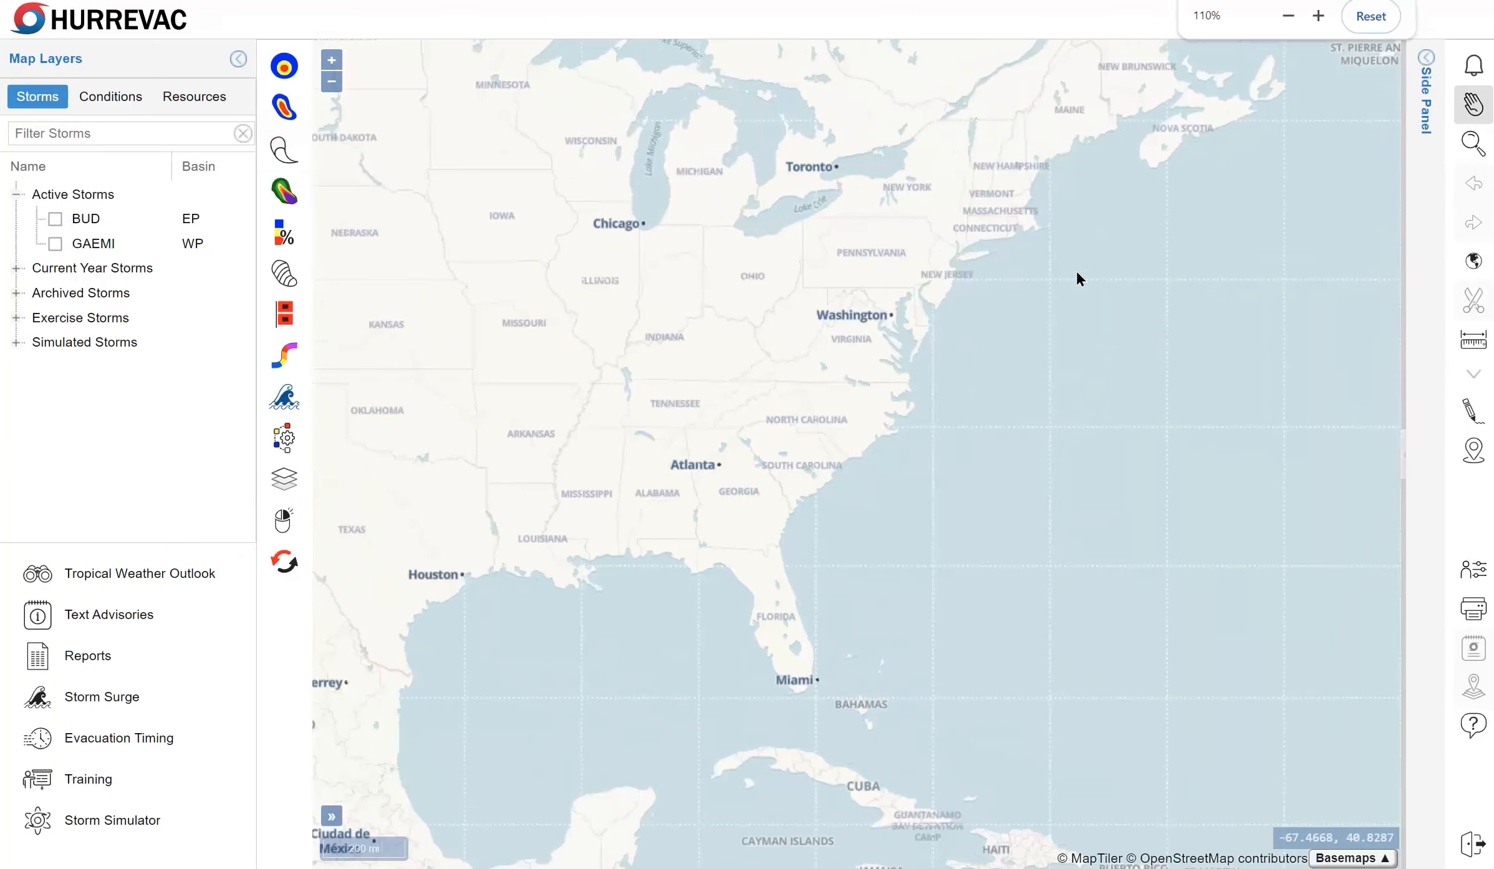
key(ctrl+minus)
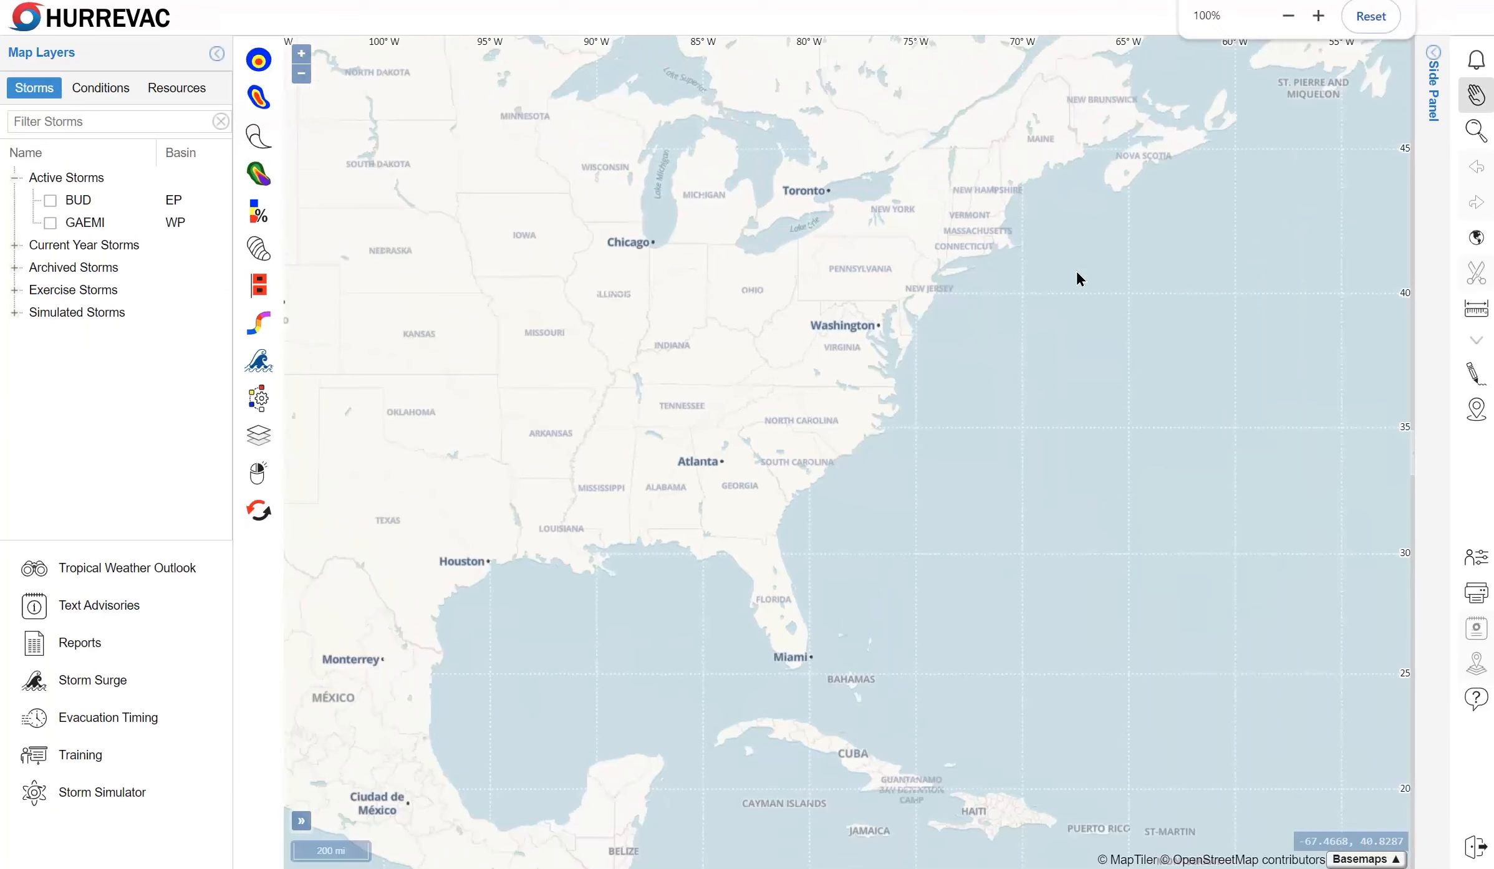
key(ctrl+plus)
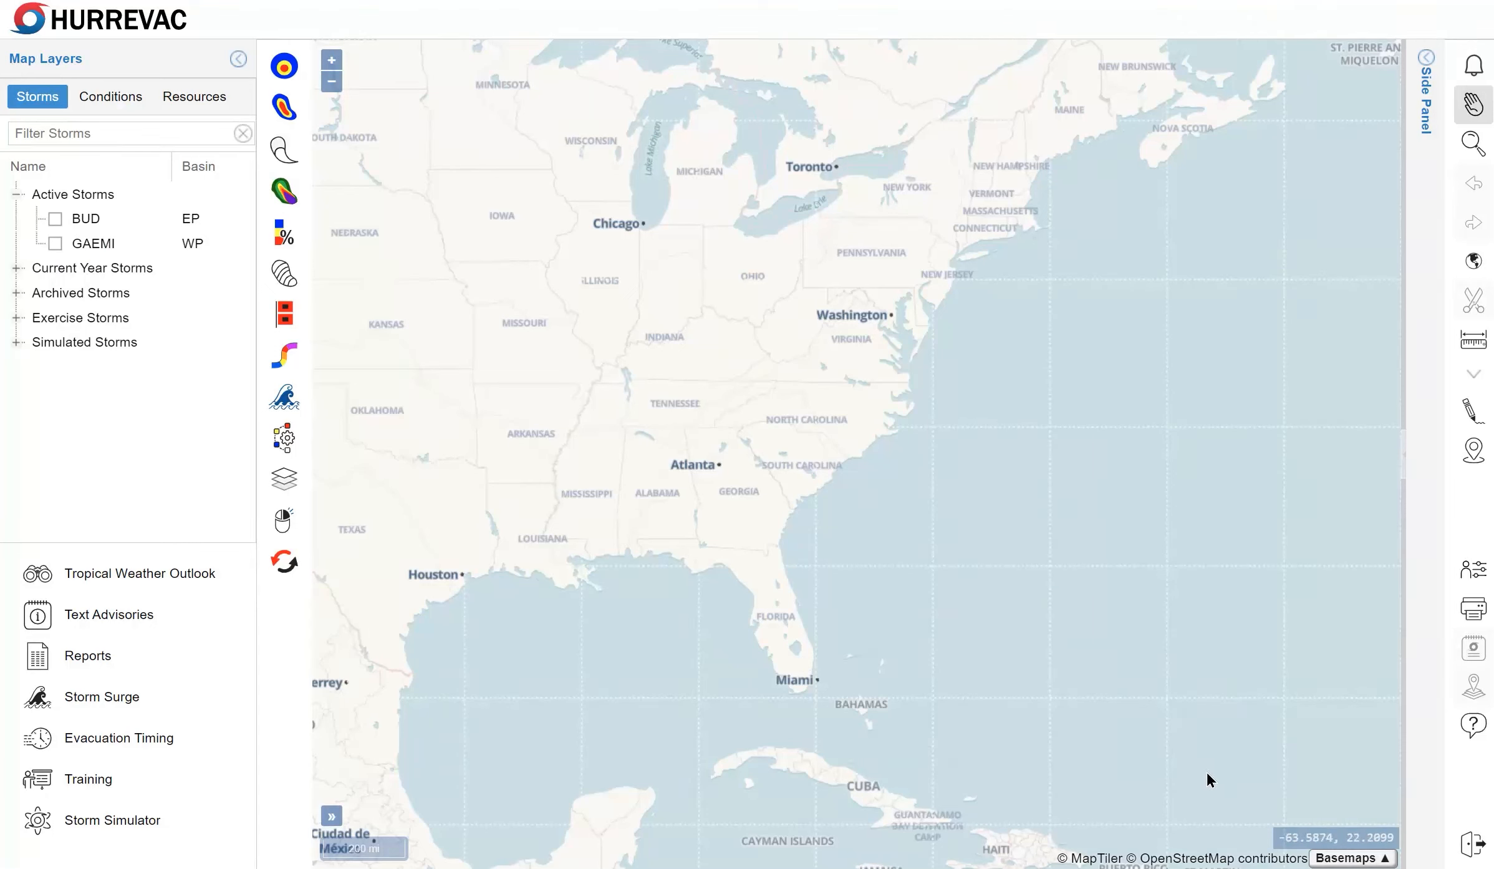
Try the Classic, Dark Gray Canvas and Light Gray Canvas basemaps on the map.
click(1344, 859)
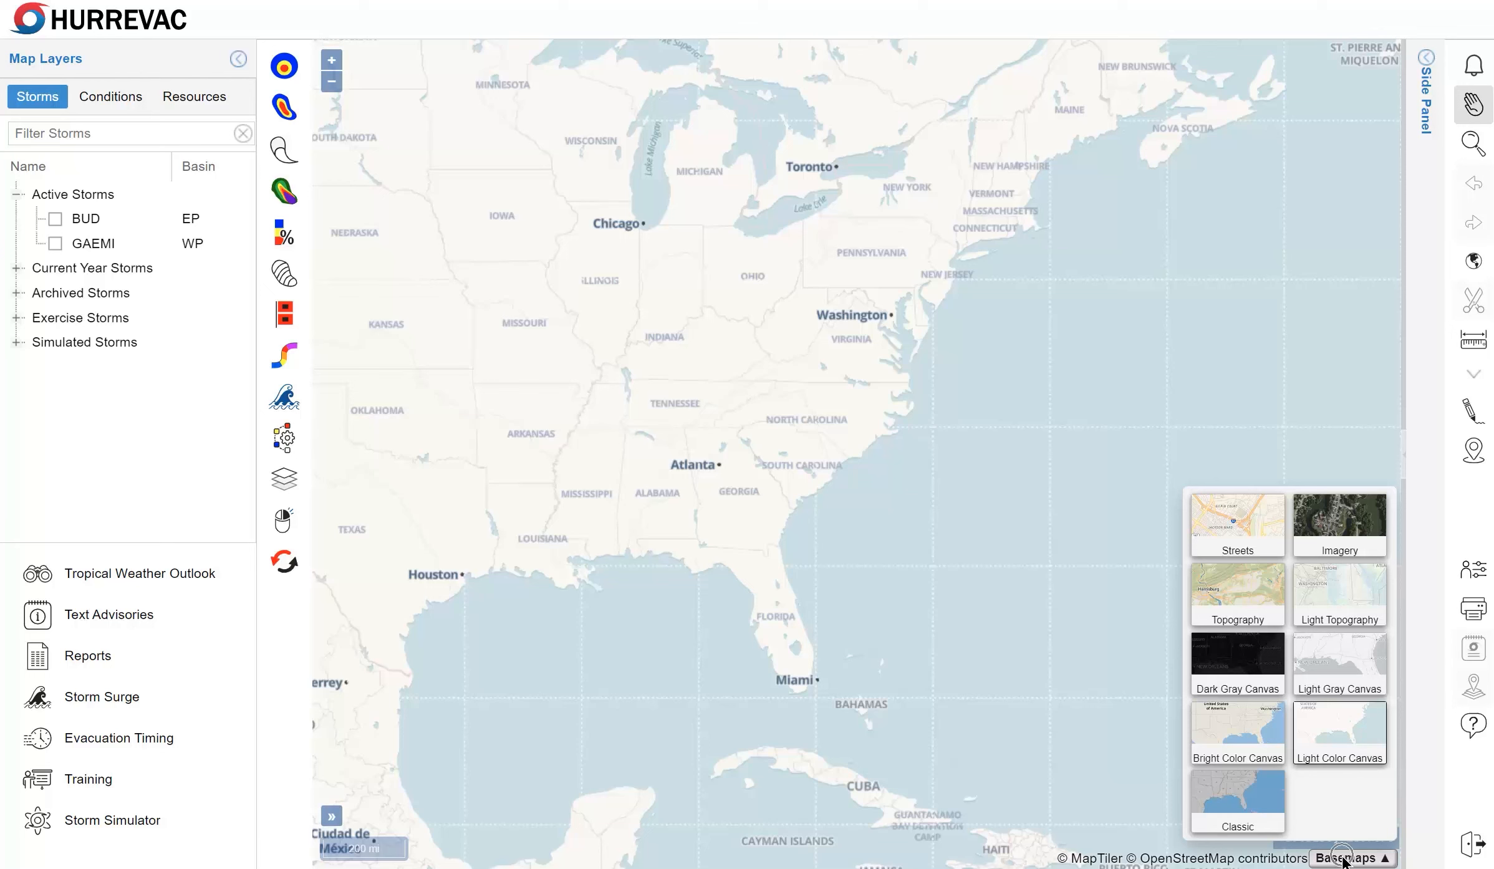
click(1261, 800)
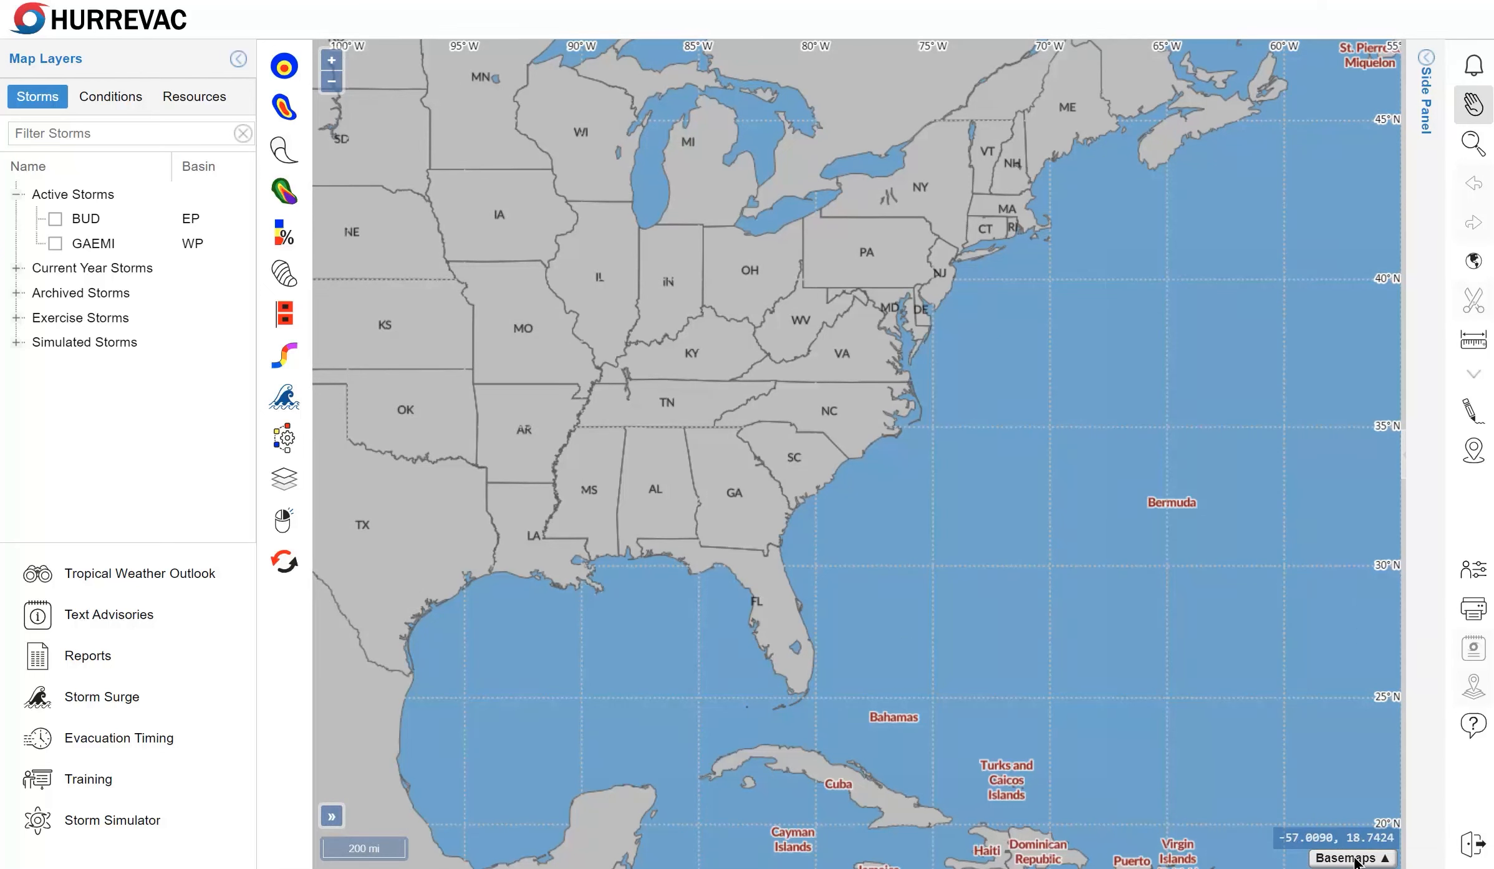
click(1357, 861)
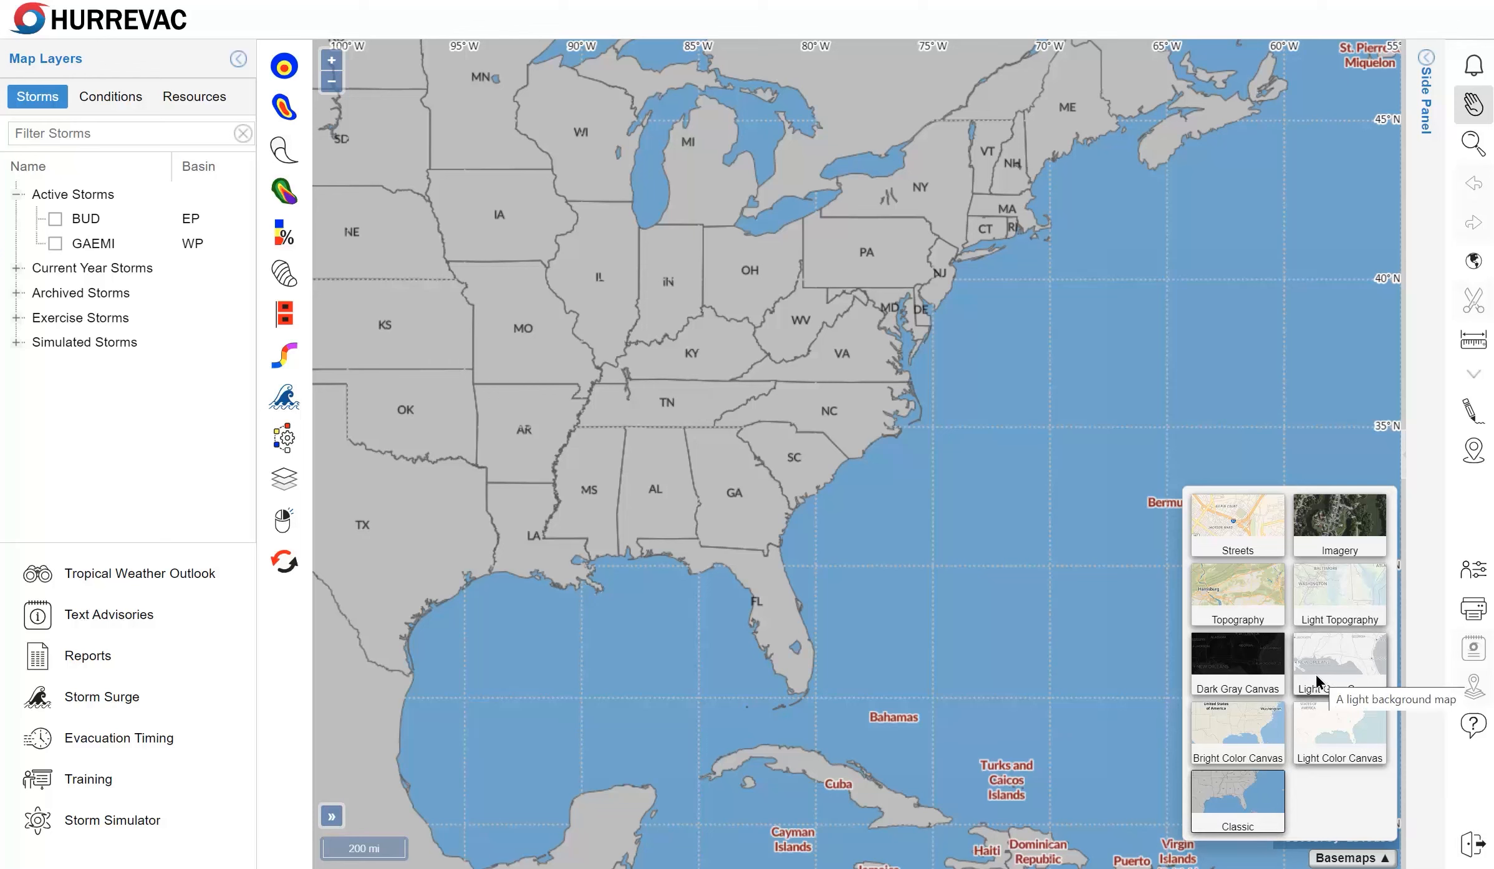
click(1275, 668)
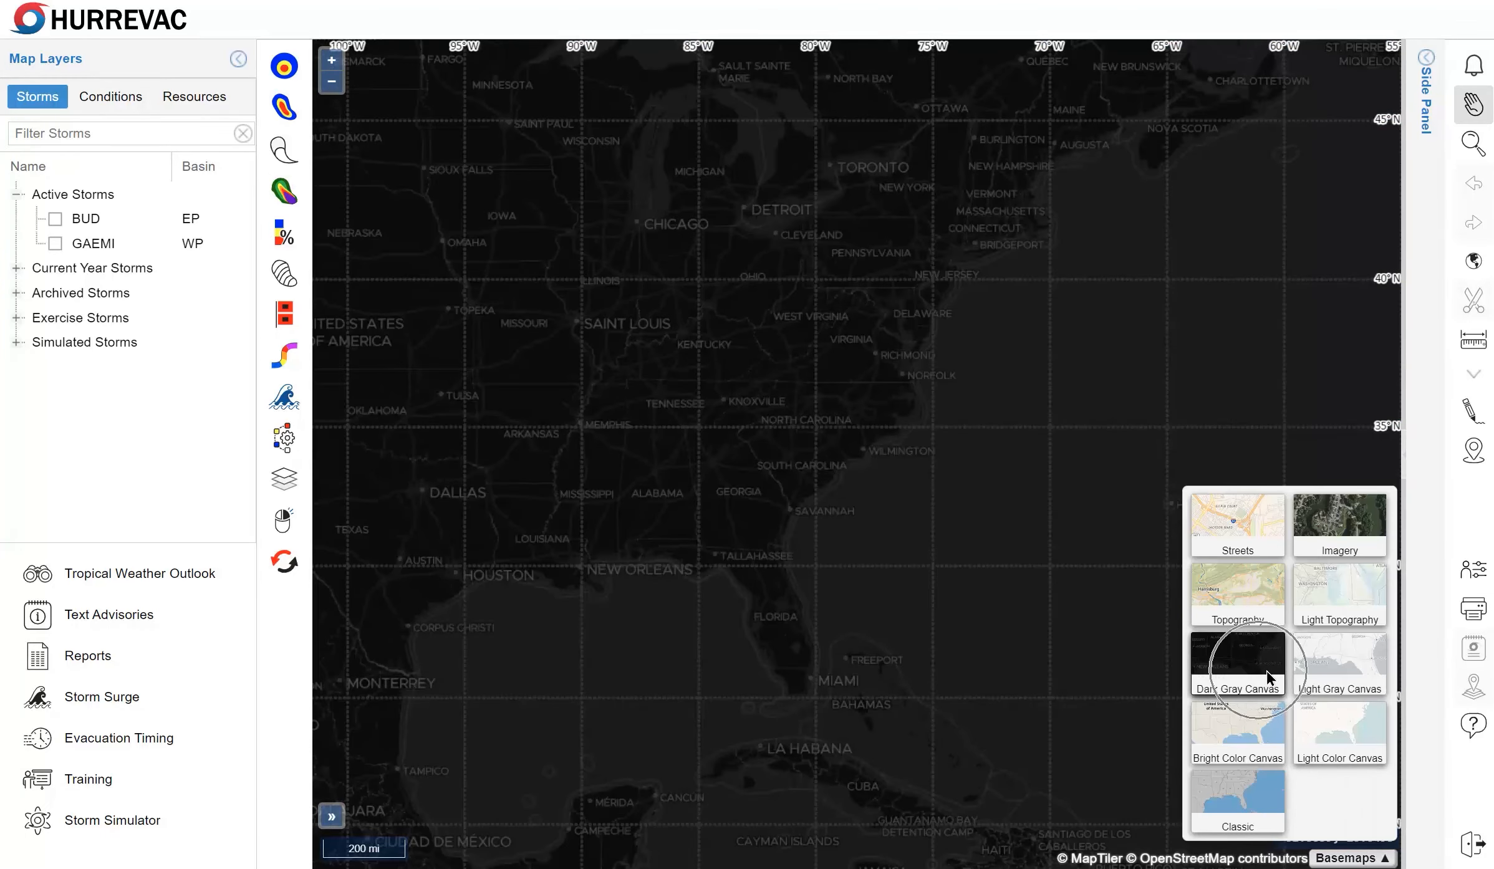
click(1337, 672)
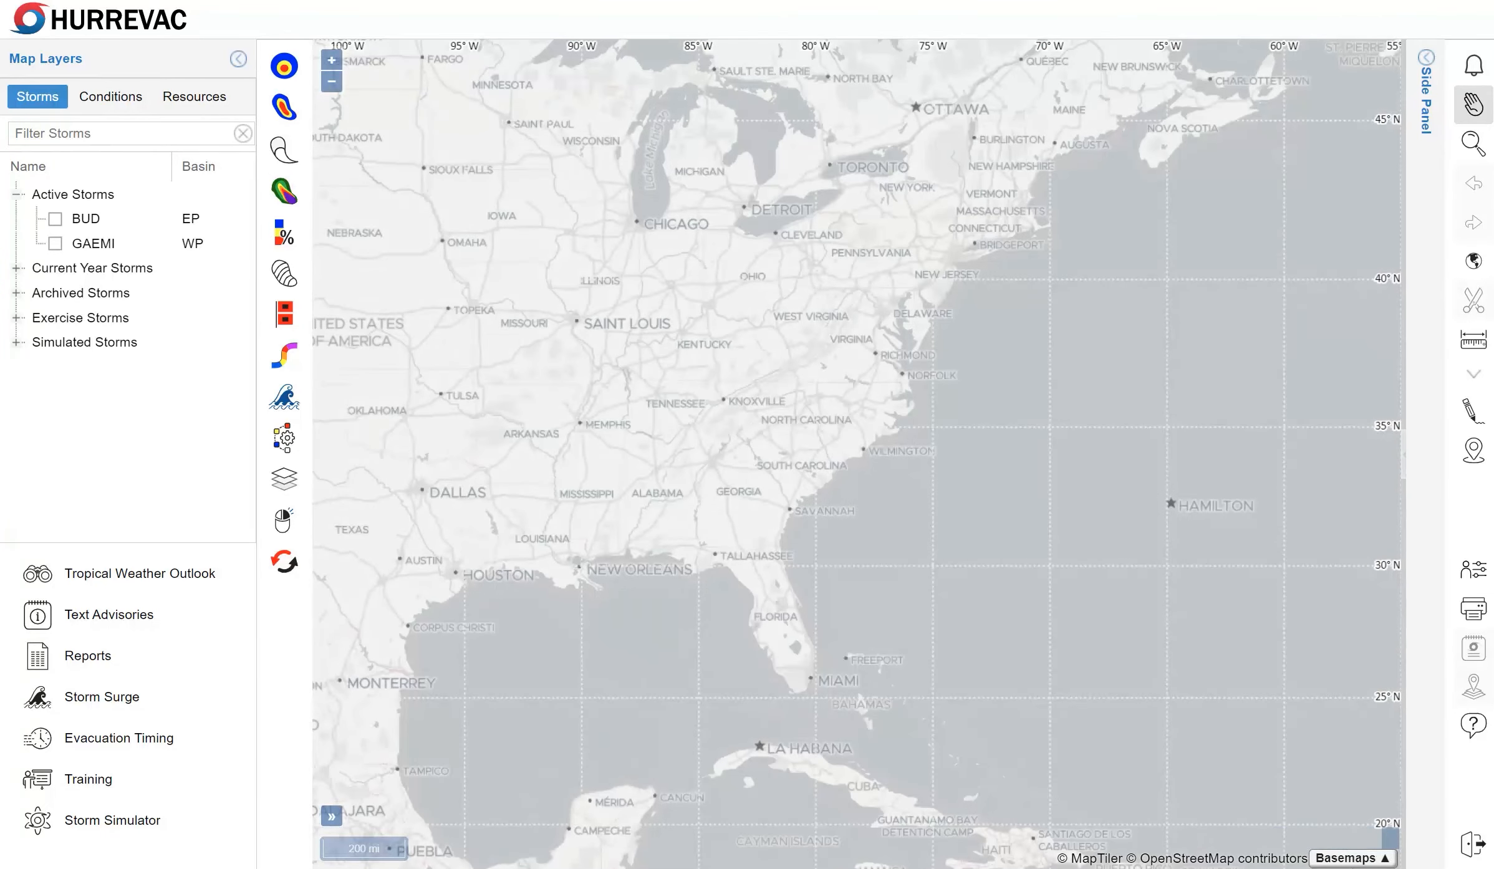
Switch the basemap to Streets and then to Imagery.
click(1347, 859)
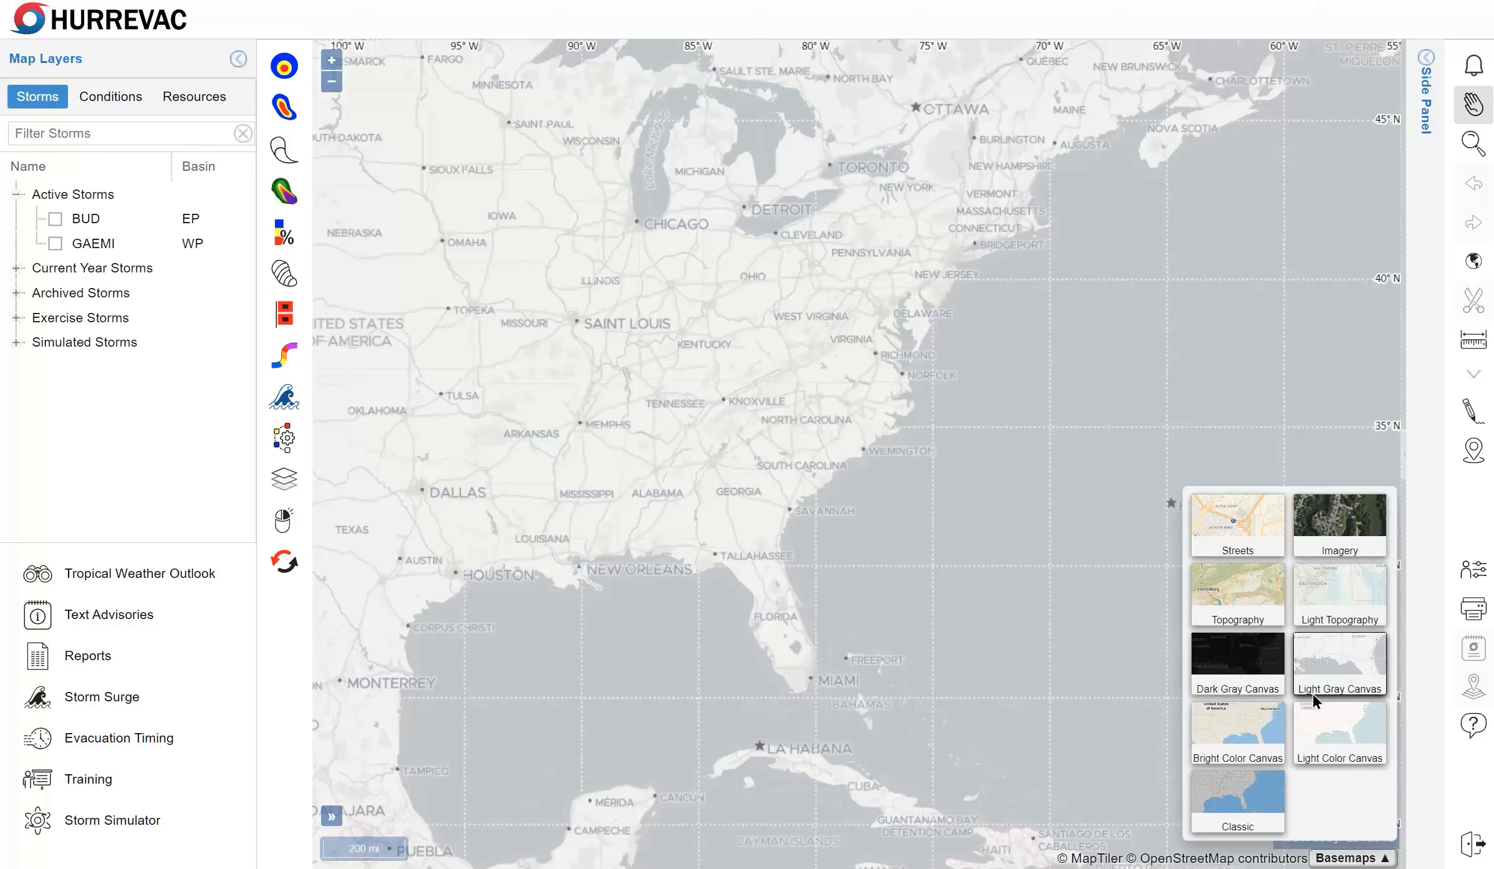
click(1222, 529)
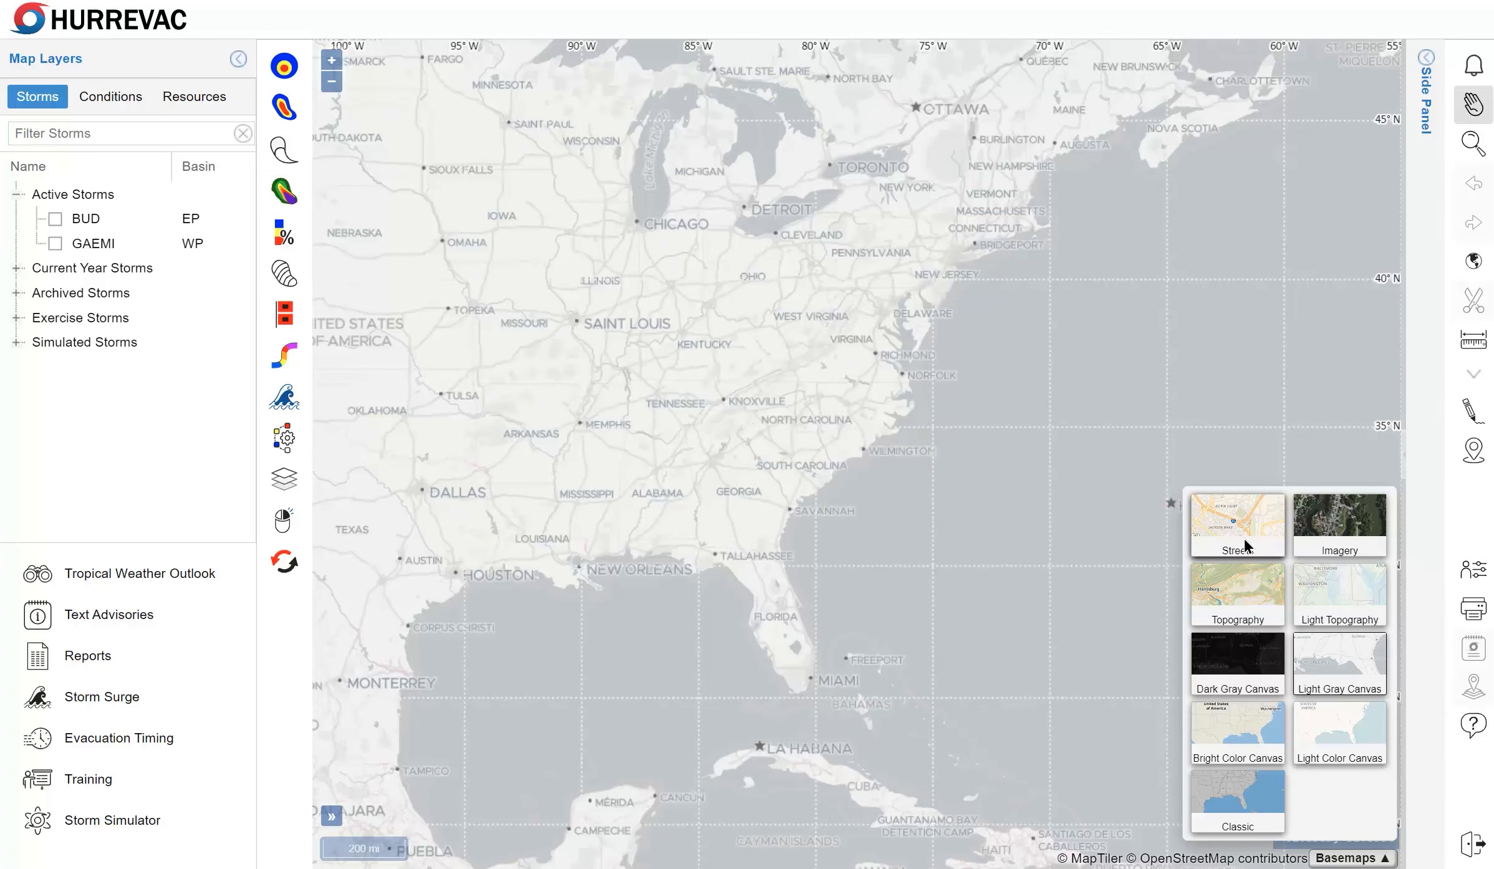
click(1350, 858)
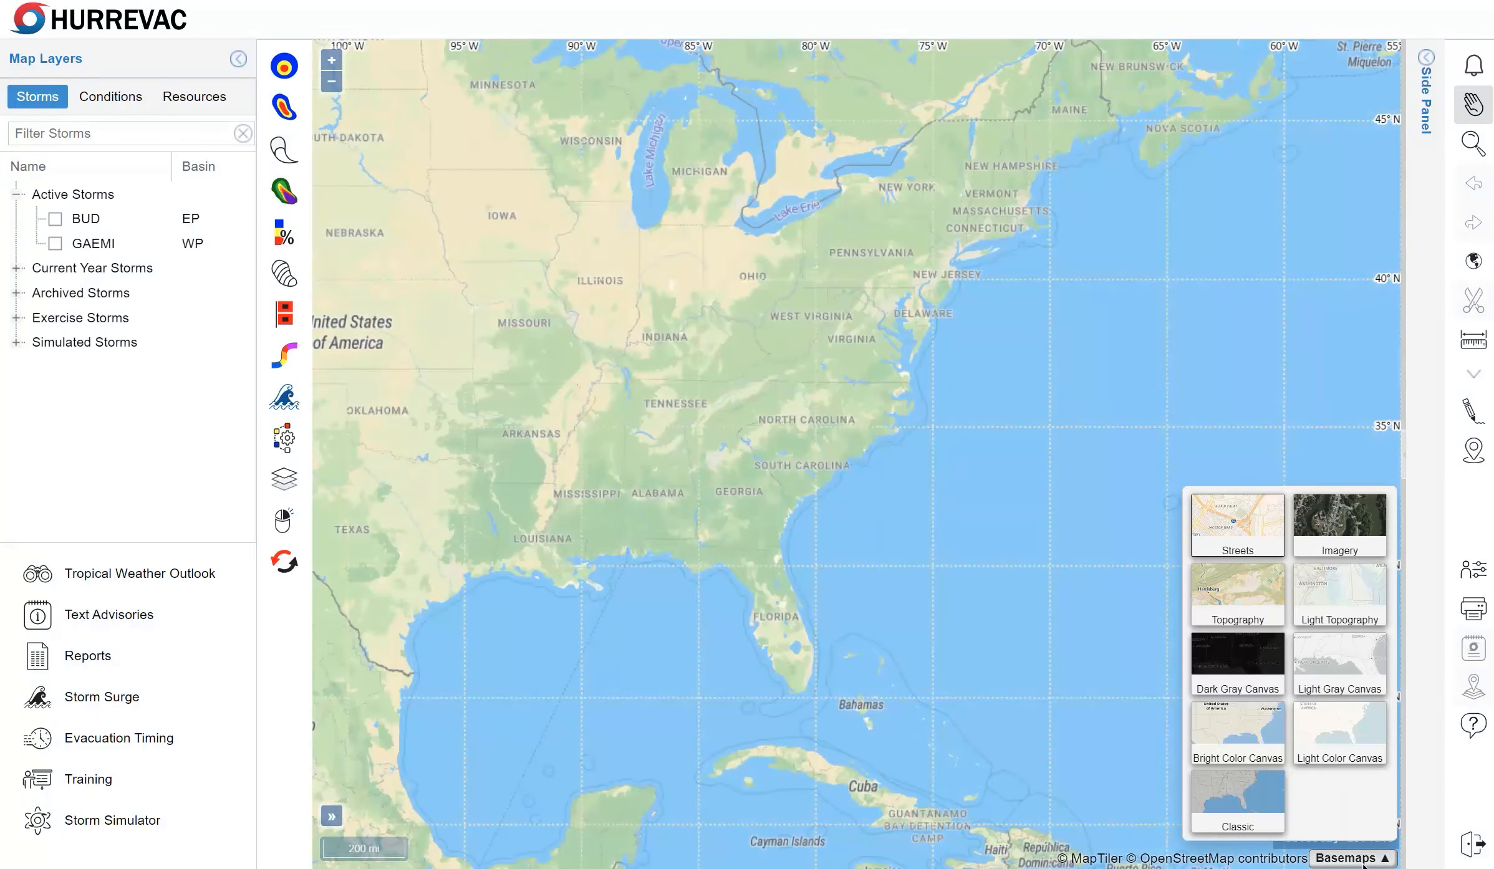
click(1319, 557)
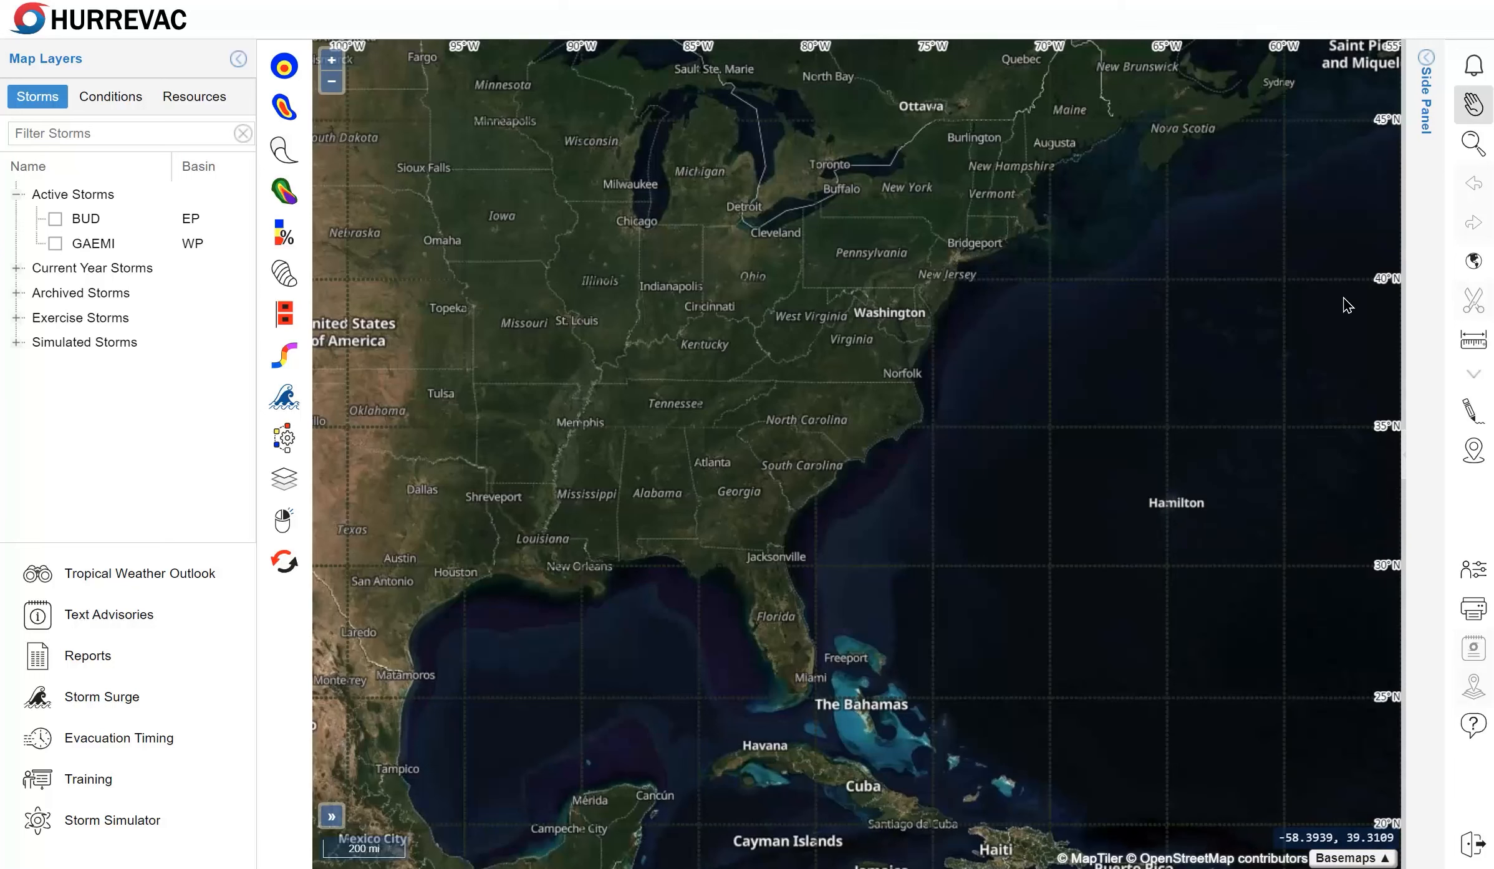
Zoom to the Miami area in south Florida and examine the imagery down to street level near Homestead.
click(1473, 150)
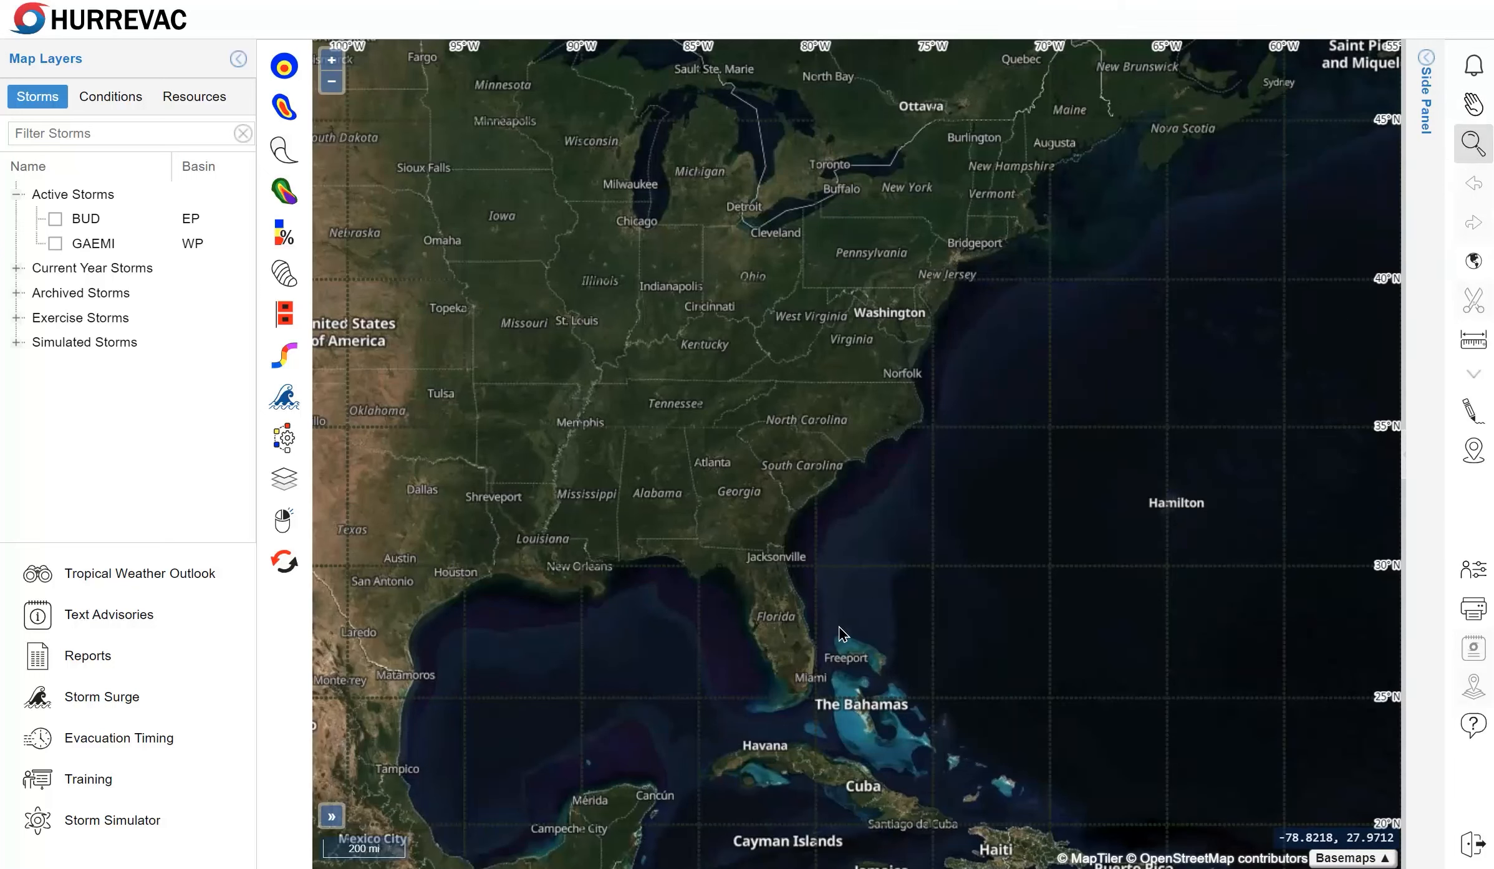
drag(809, 689, 813, 689)
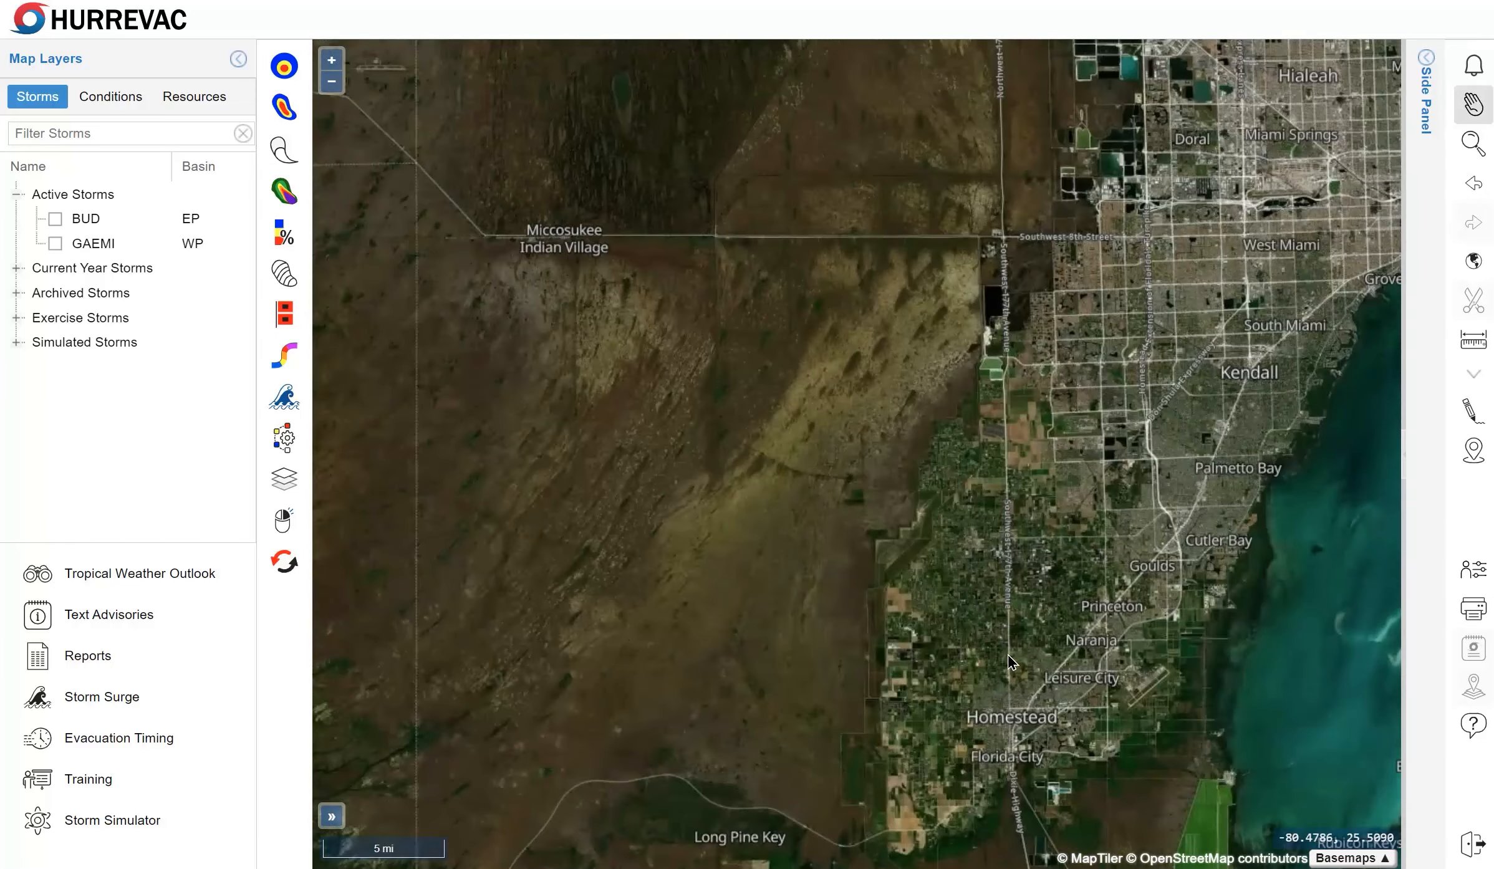
scroll(1007, 655, up, 3)
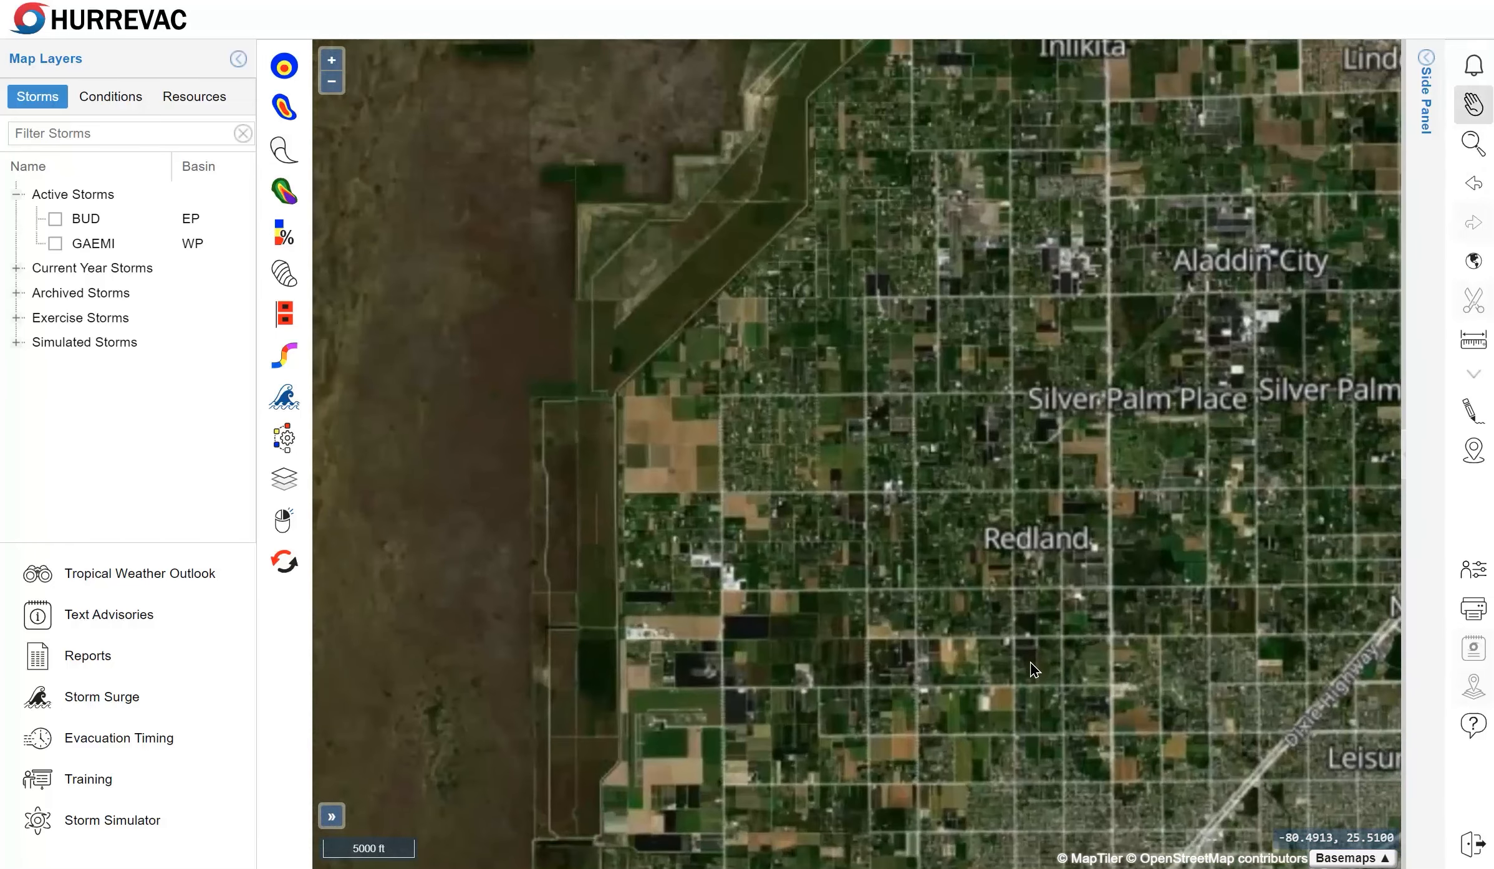
scroll(1029, 652, up, 4)
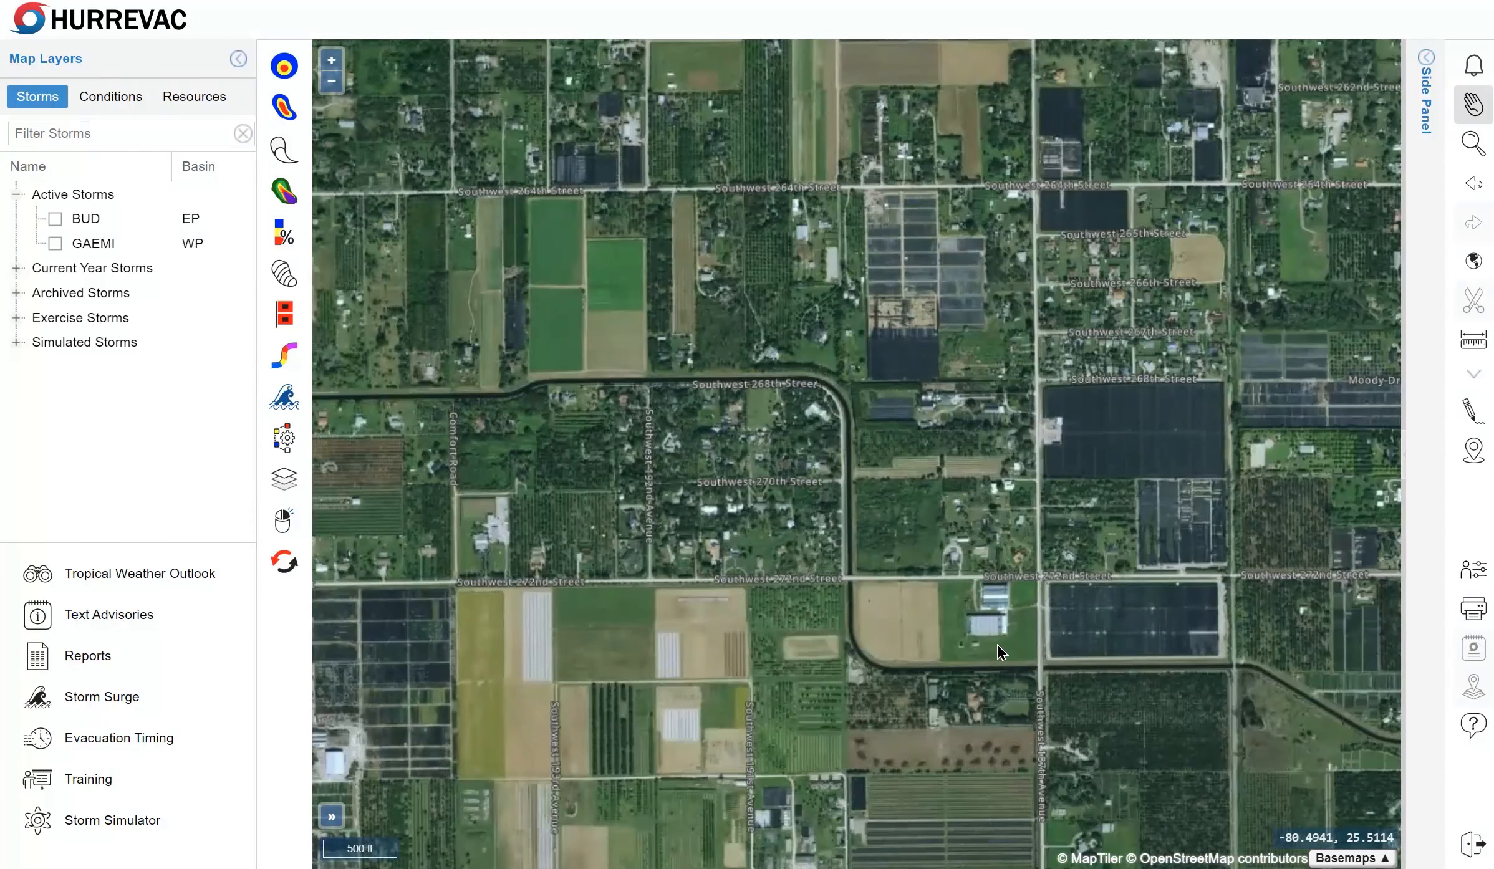
Return the map to its preset geographic extent and switch the basemap to Bright Color Canvas.
click(1473, 274)
click(1472, 270)
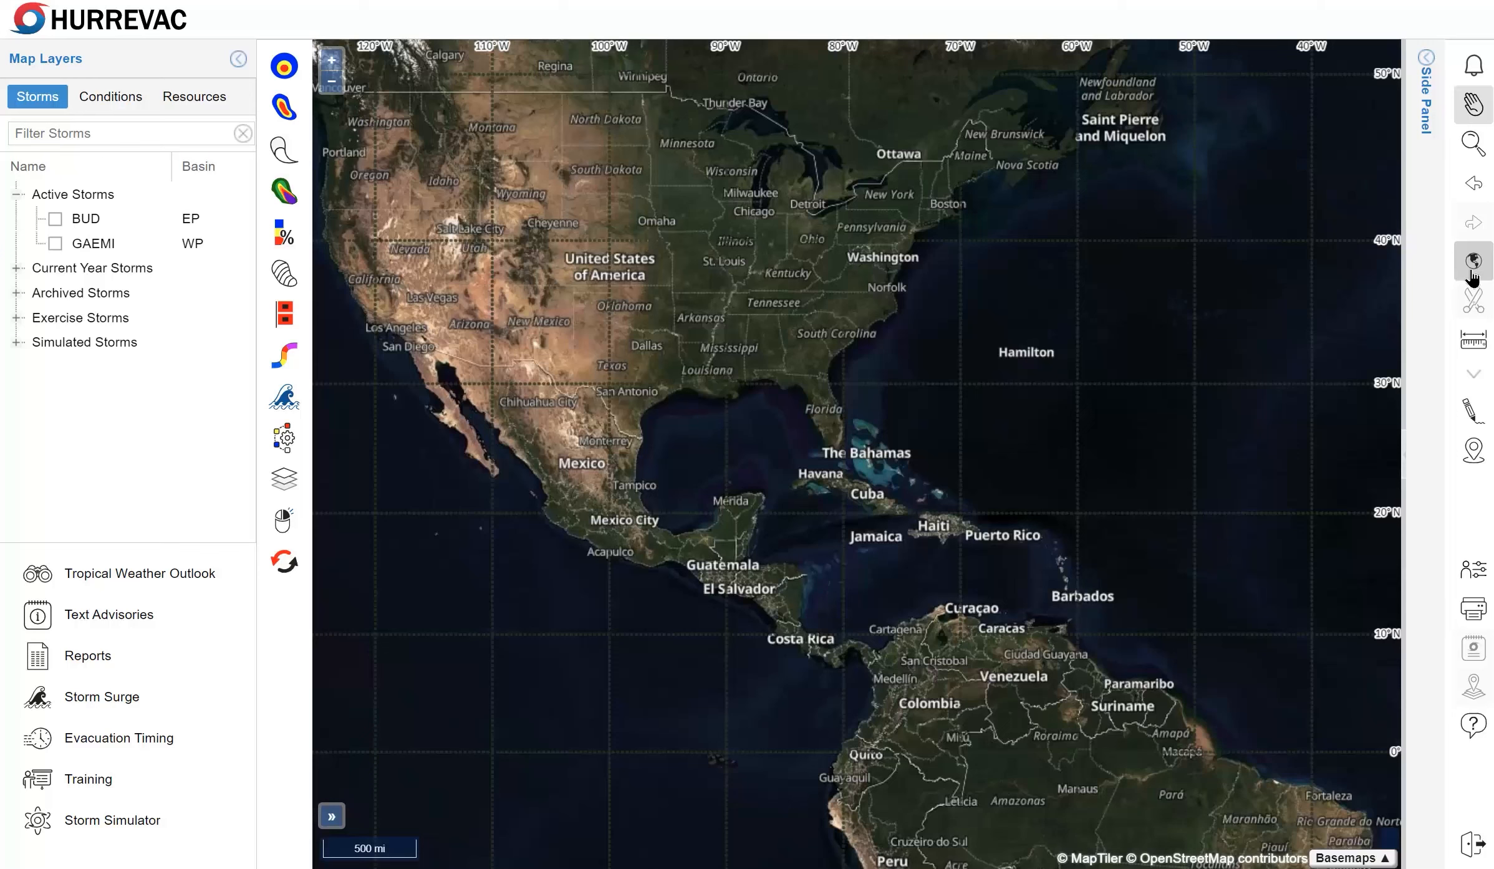
click(1349, 863)
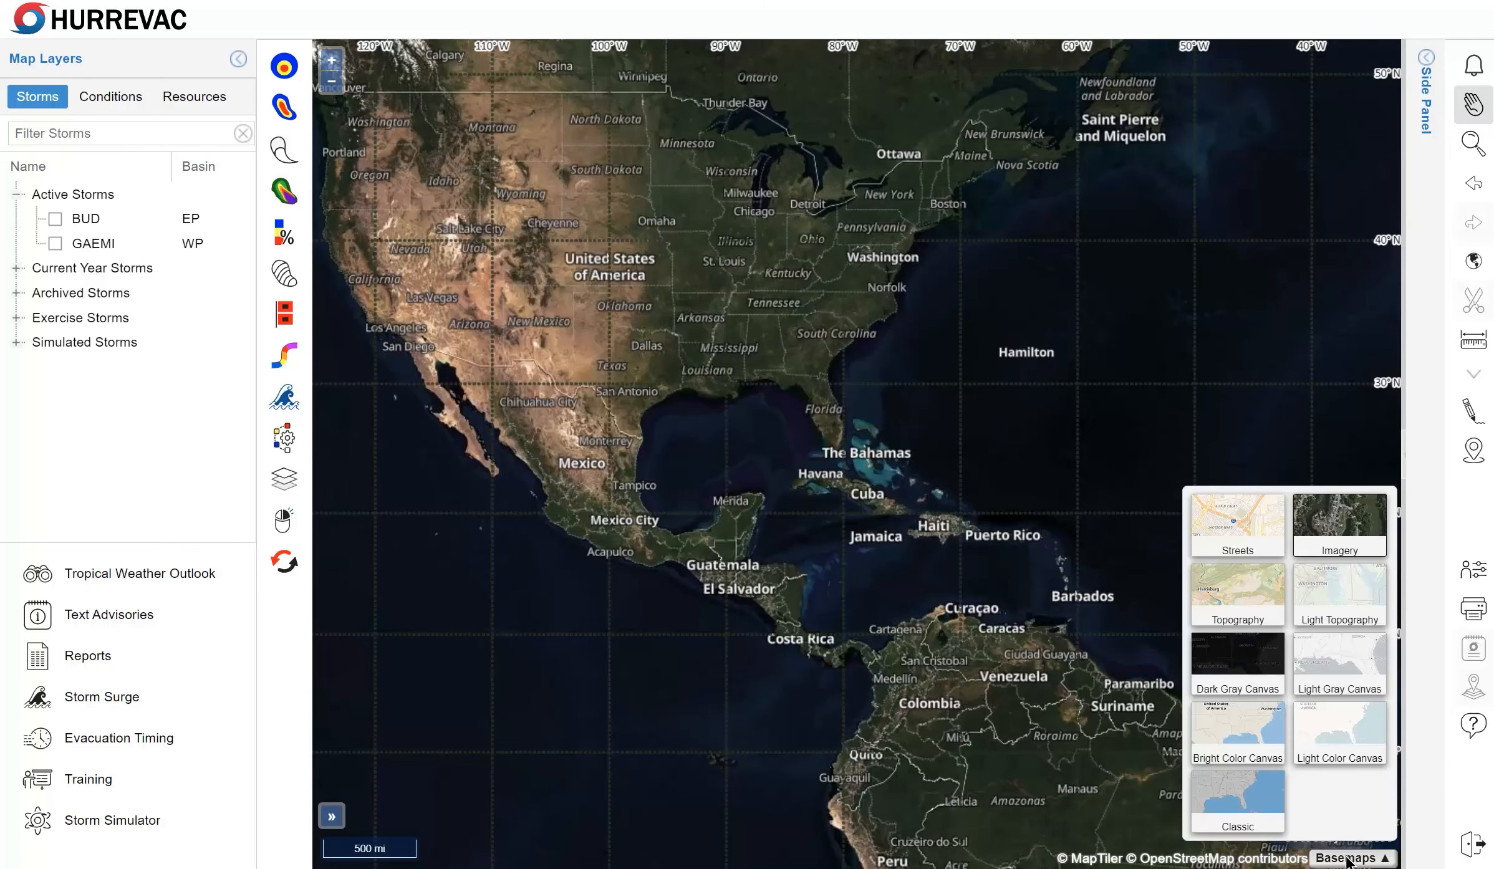
click(1251, 745)
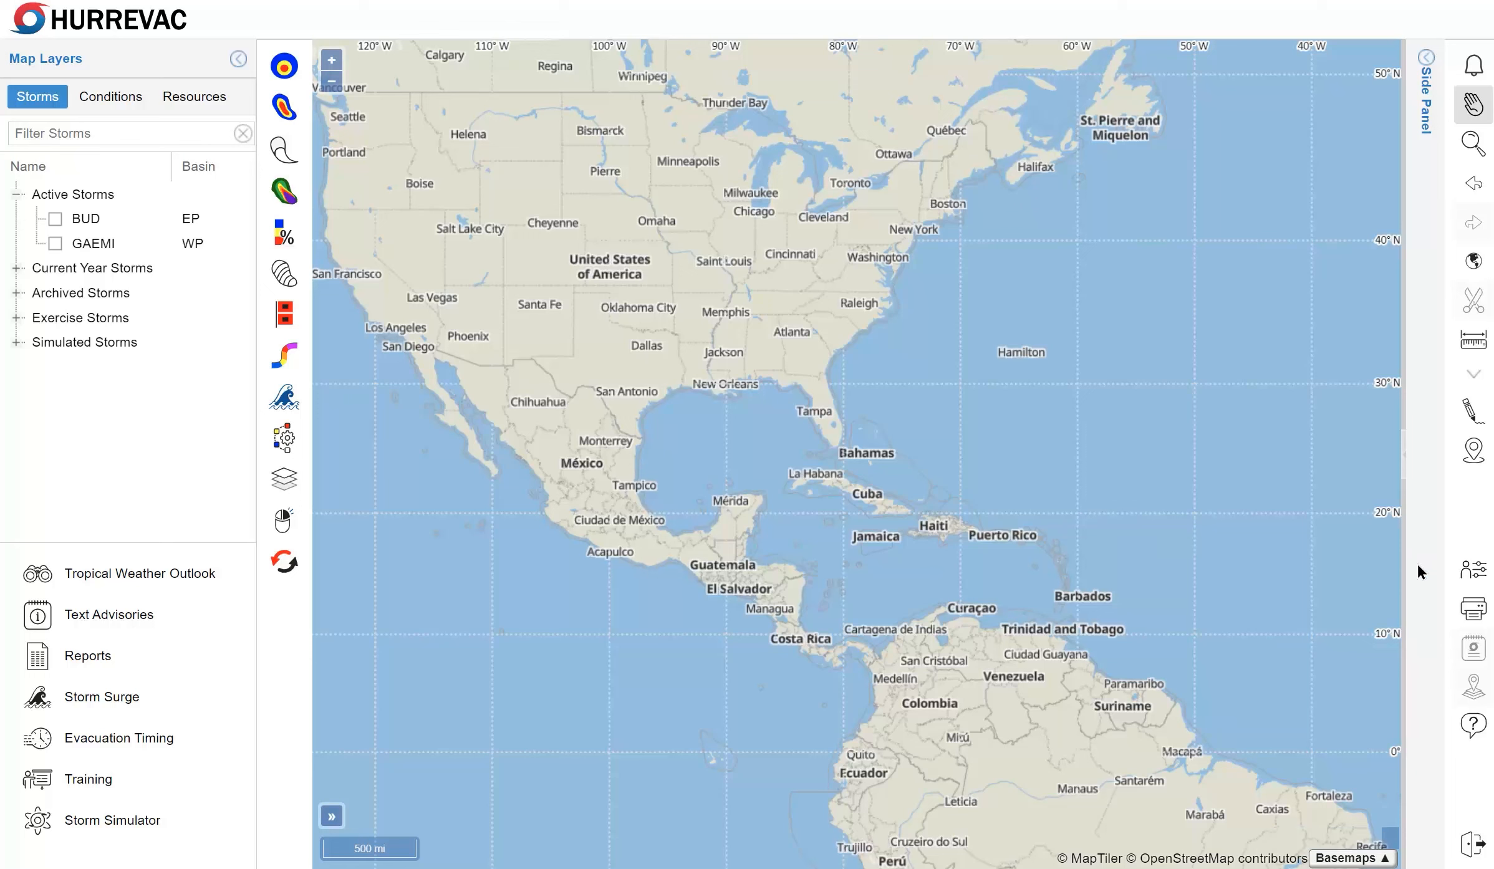
Open the user preferences, move the window to the middle of the map, and show the Map Settings.
click(1468, 583)
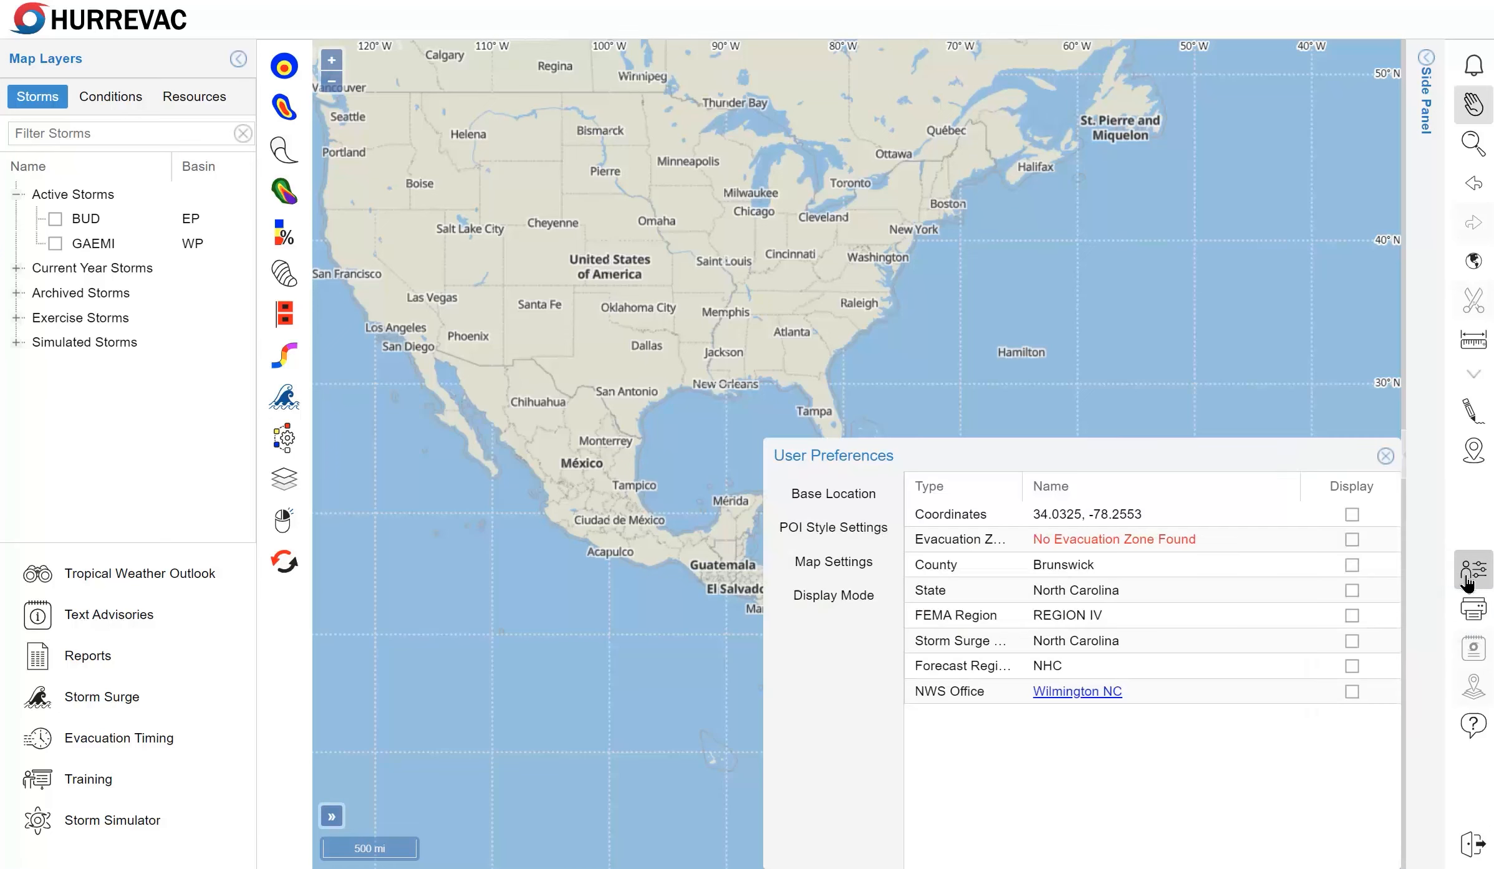
drag(1171, 449, 1007, 322)
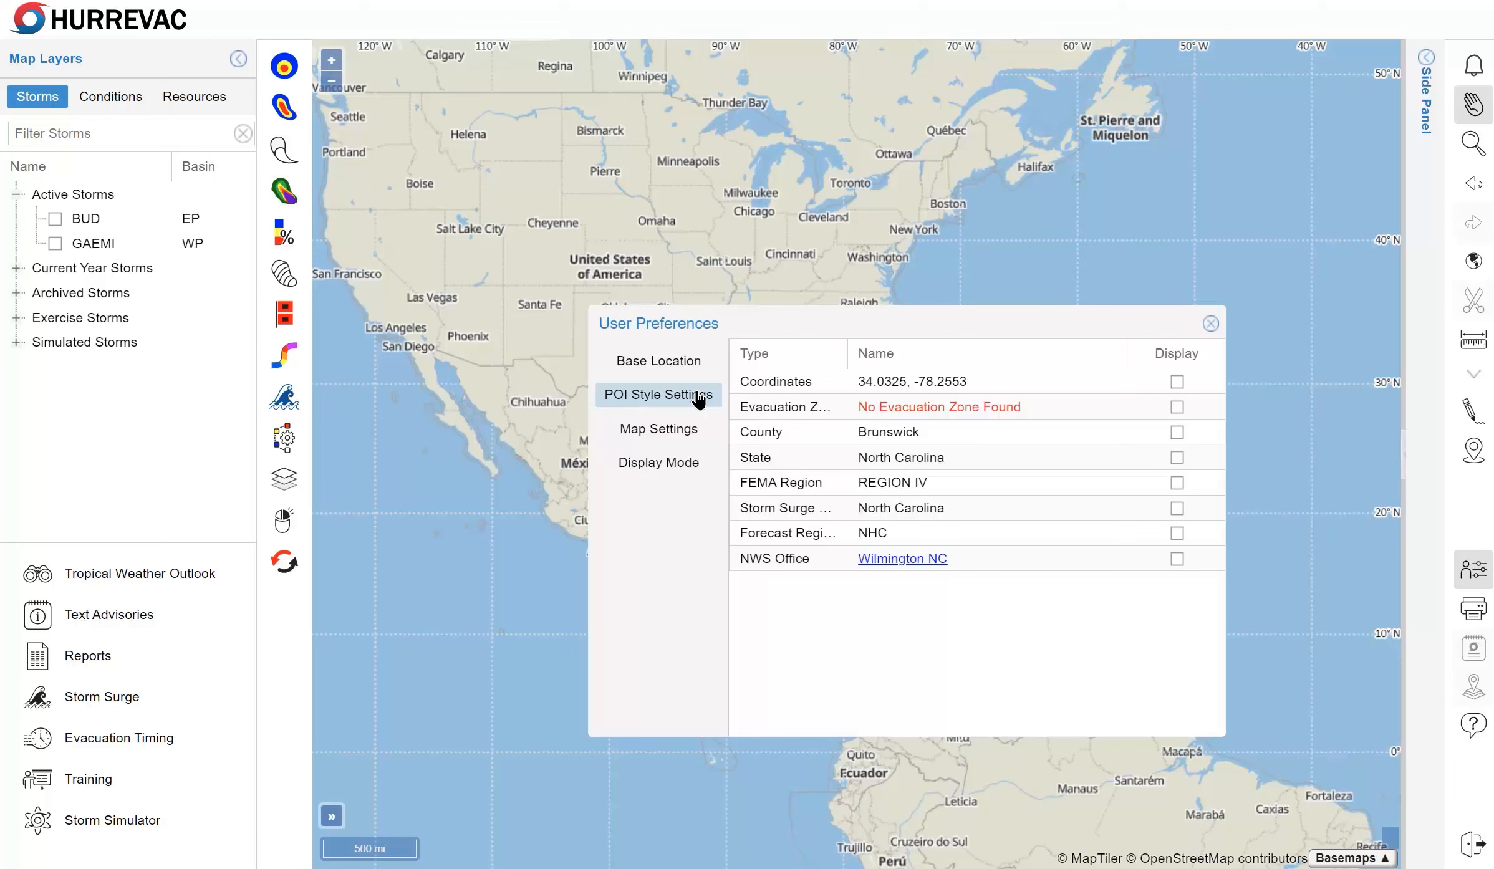
click(697, 444)
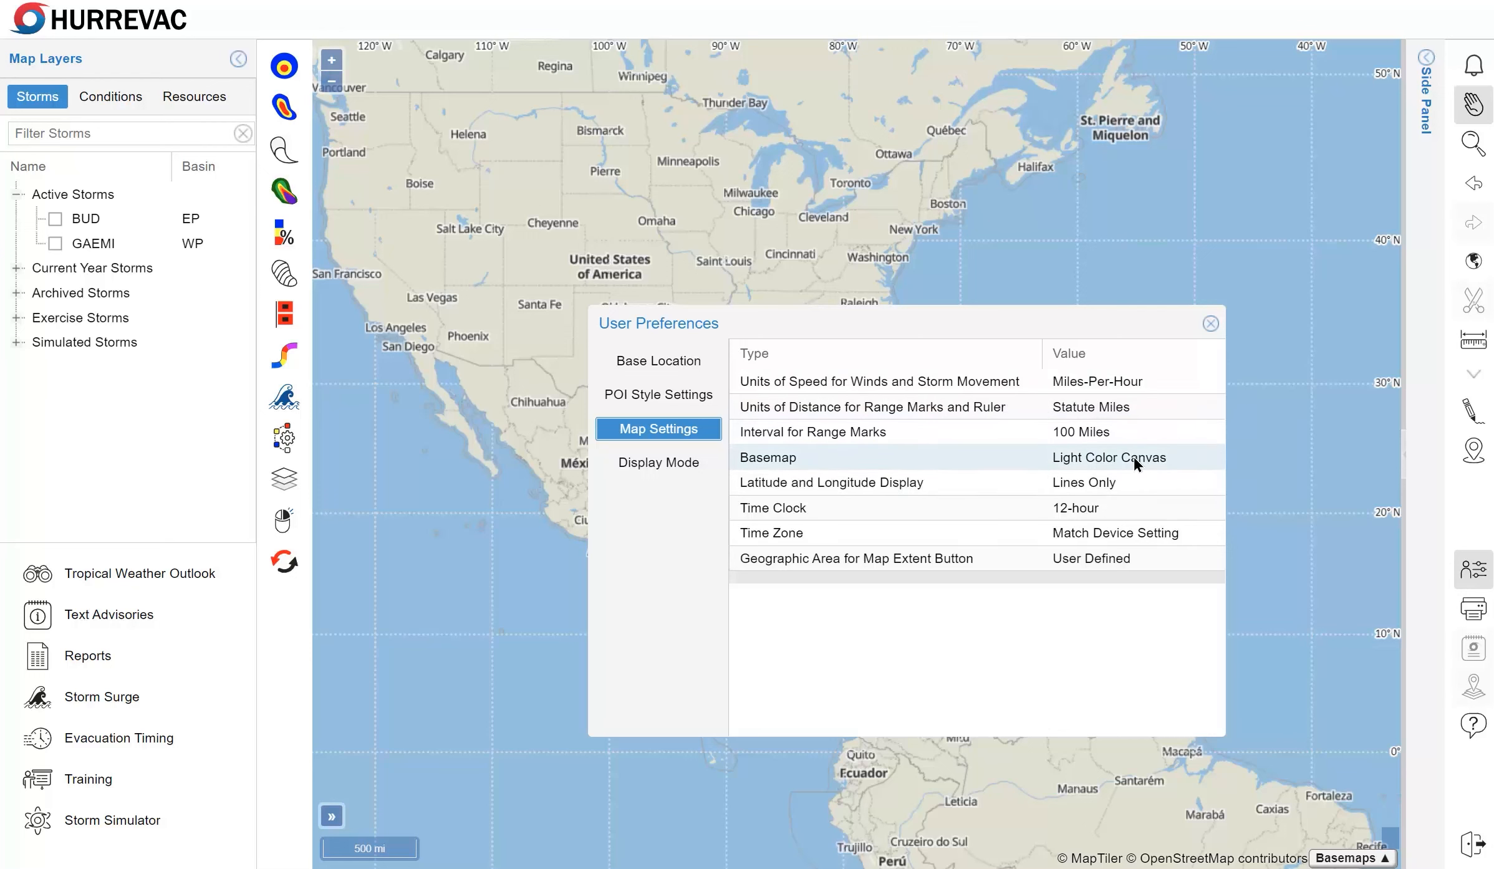
Try Lines and Tick Marks and None for the latitude and longitude display, and restore Lines Only.
click(1144, 478)
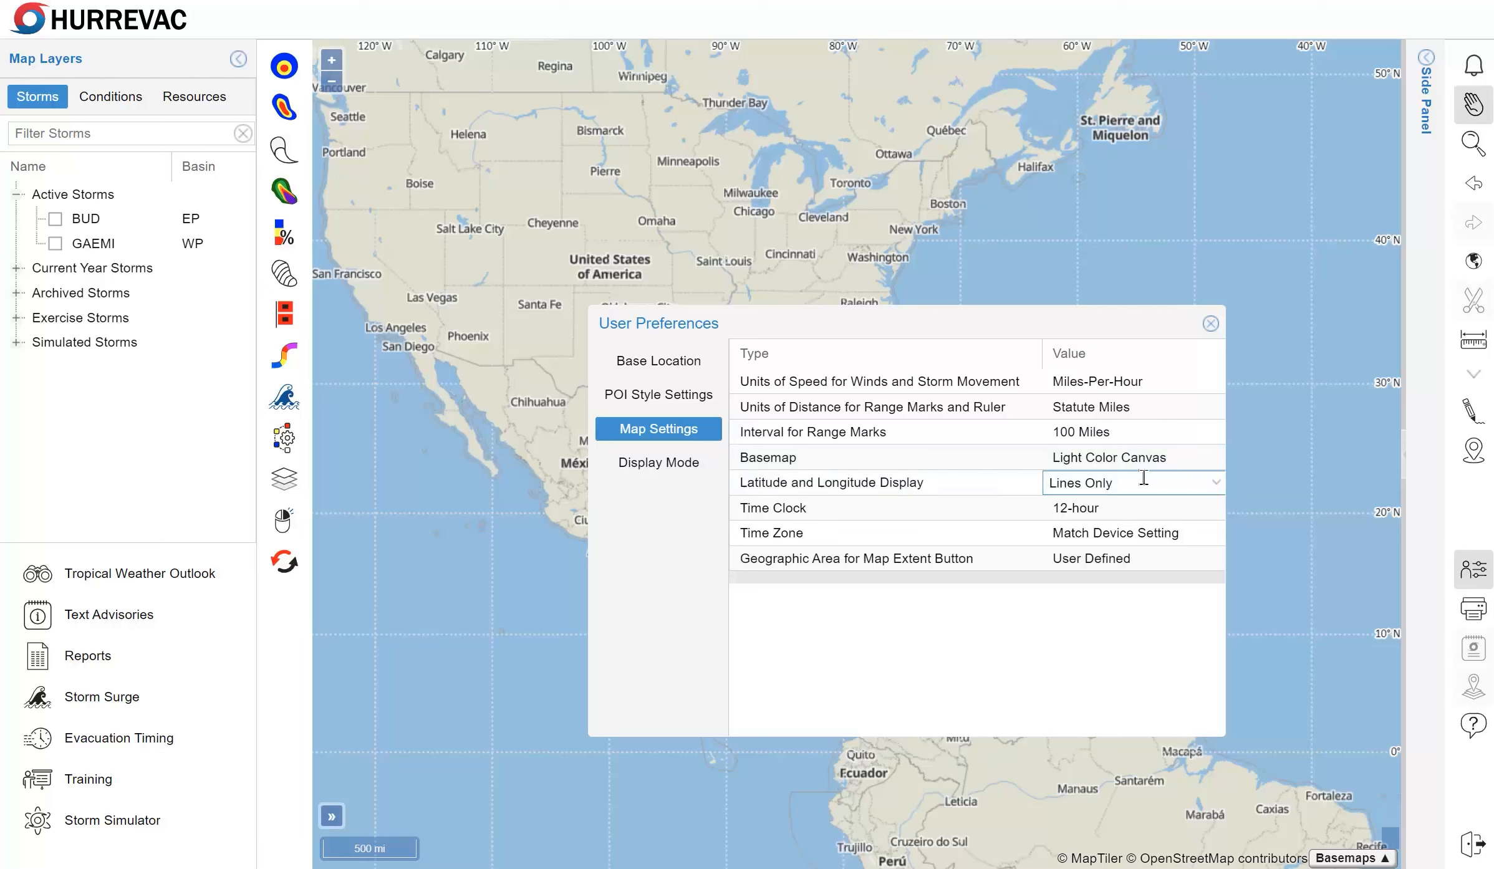
click(1209, 485)
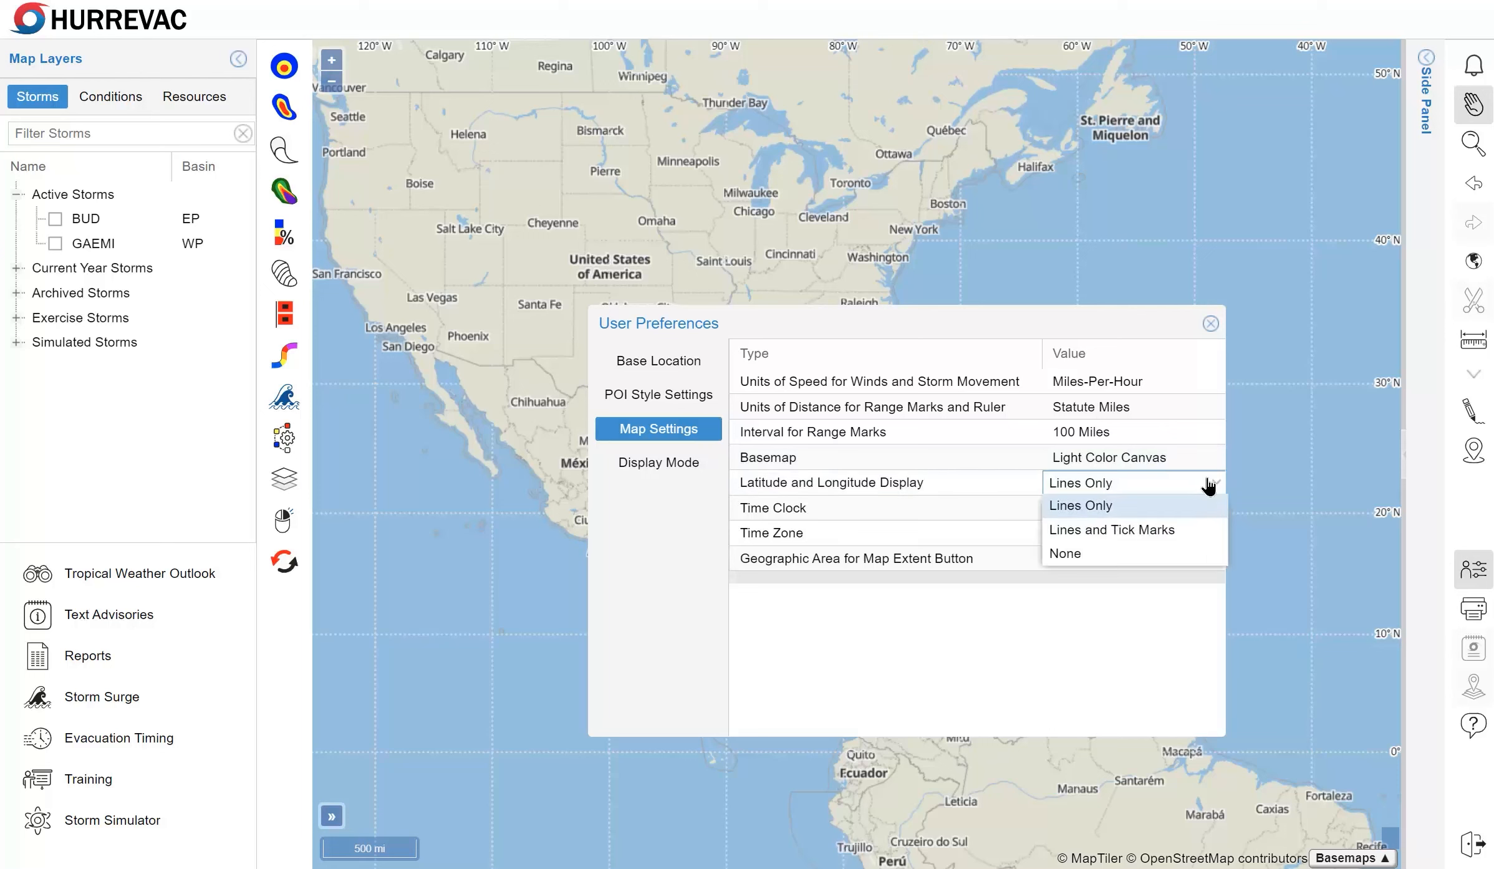
click(1149, 531)
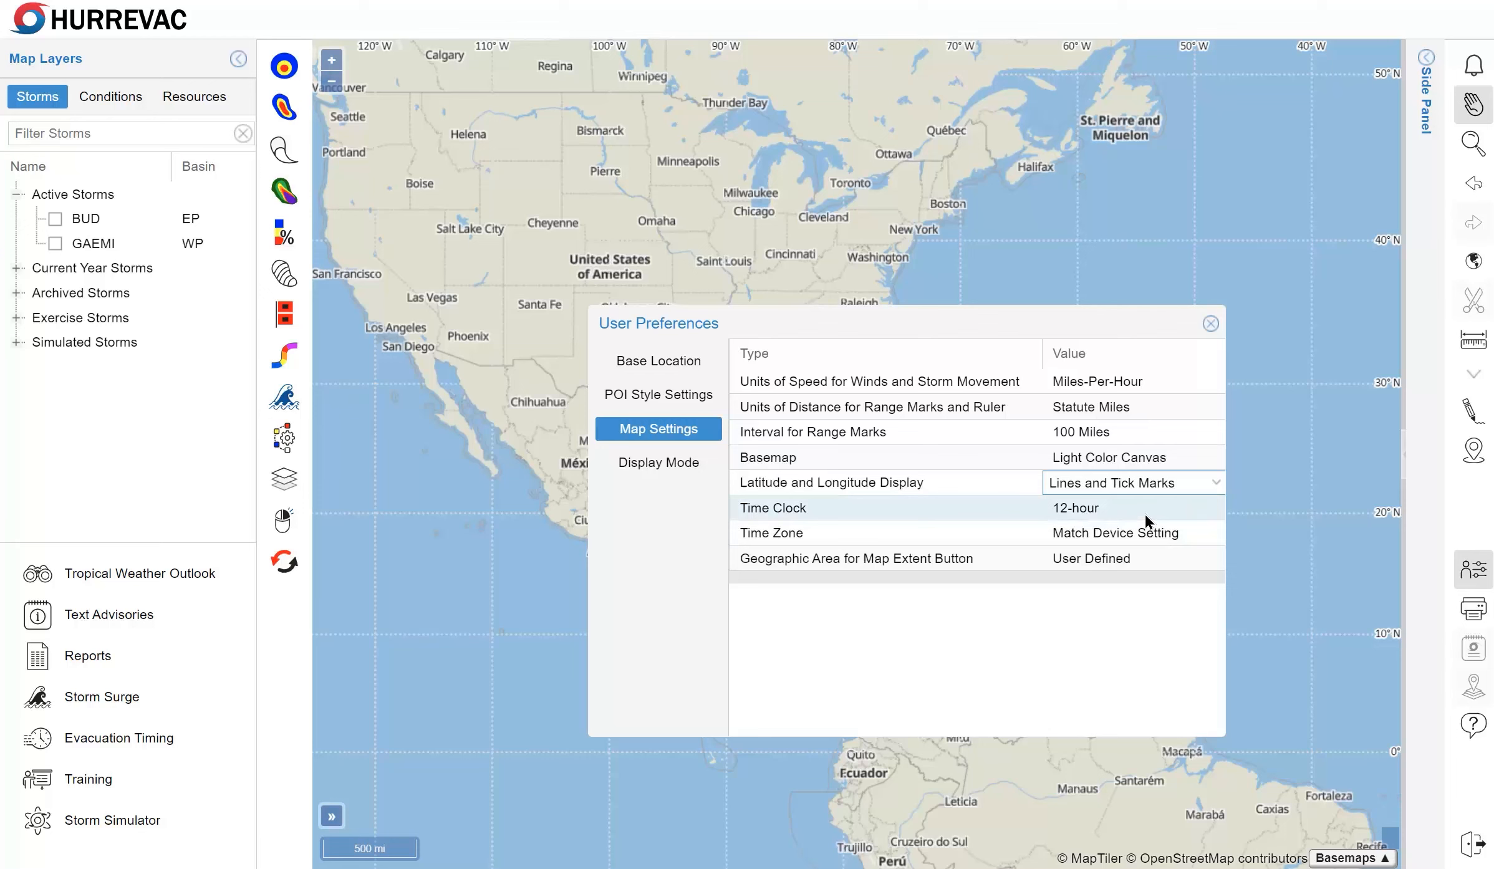
click(1209, 485)
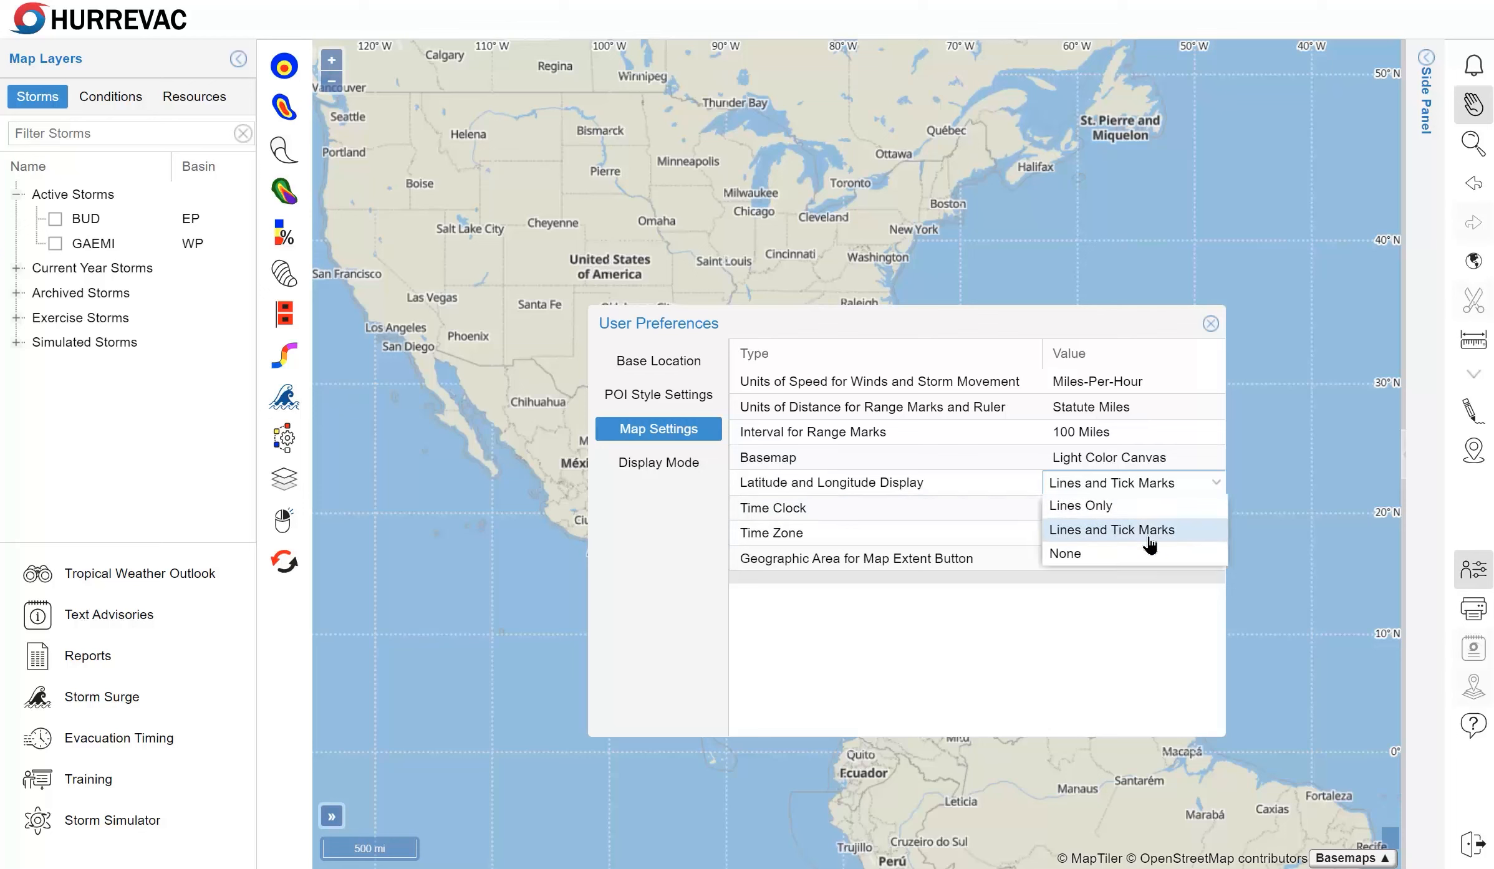
click(1134, 554)
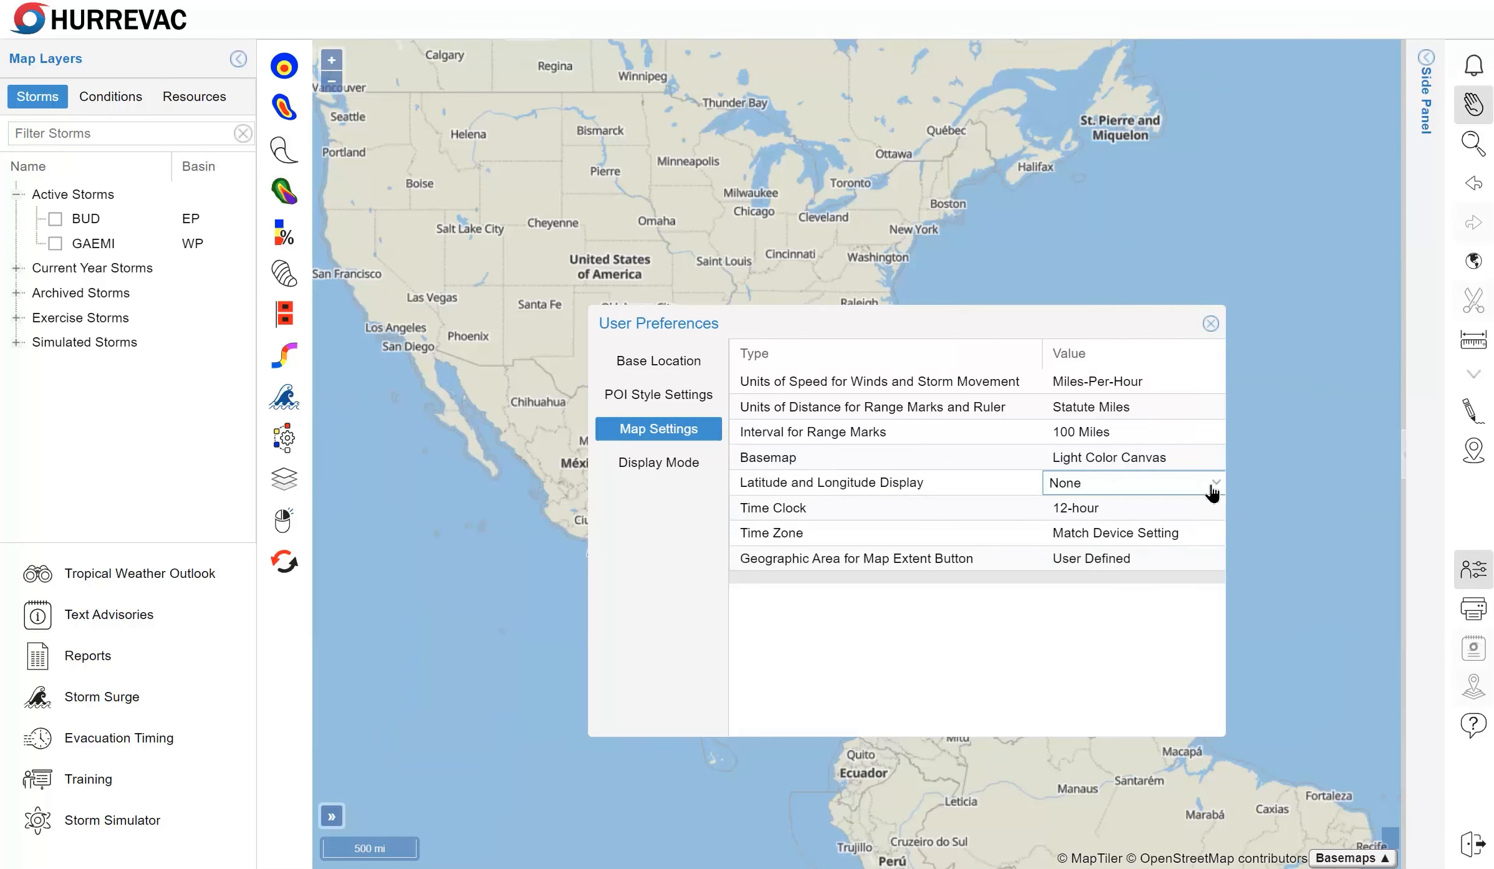
click(1213, 487)
click(1185, 506)
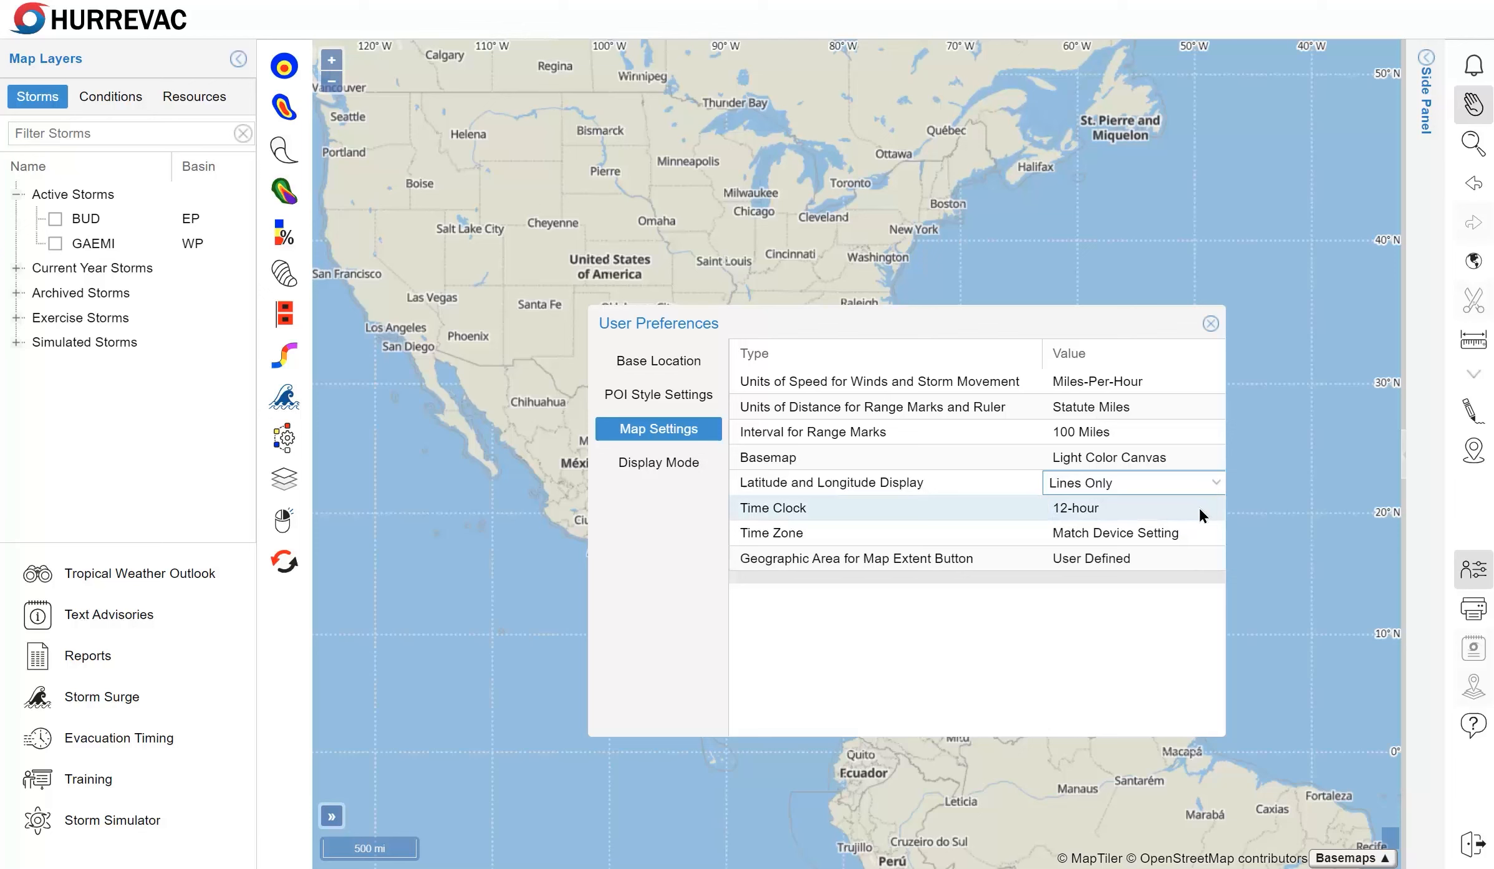
click(1147, 656)
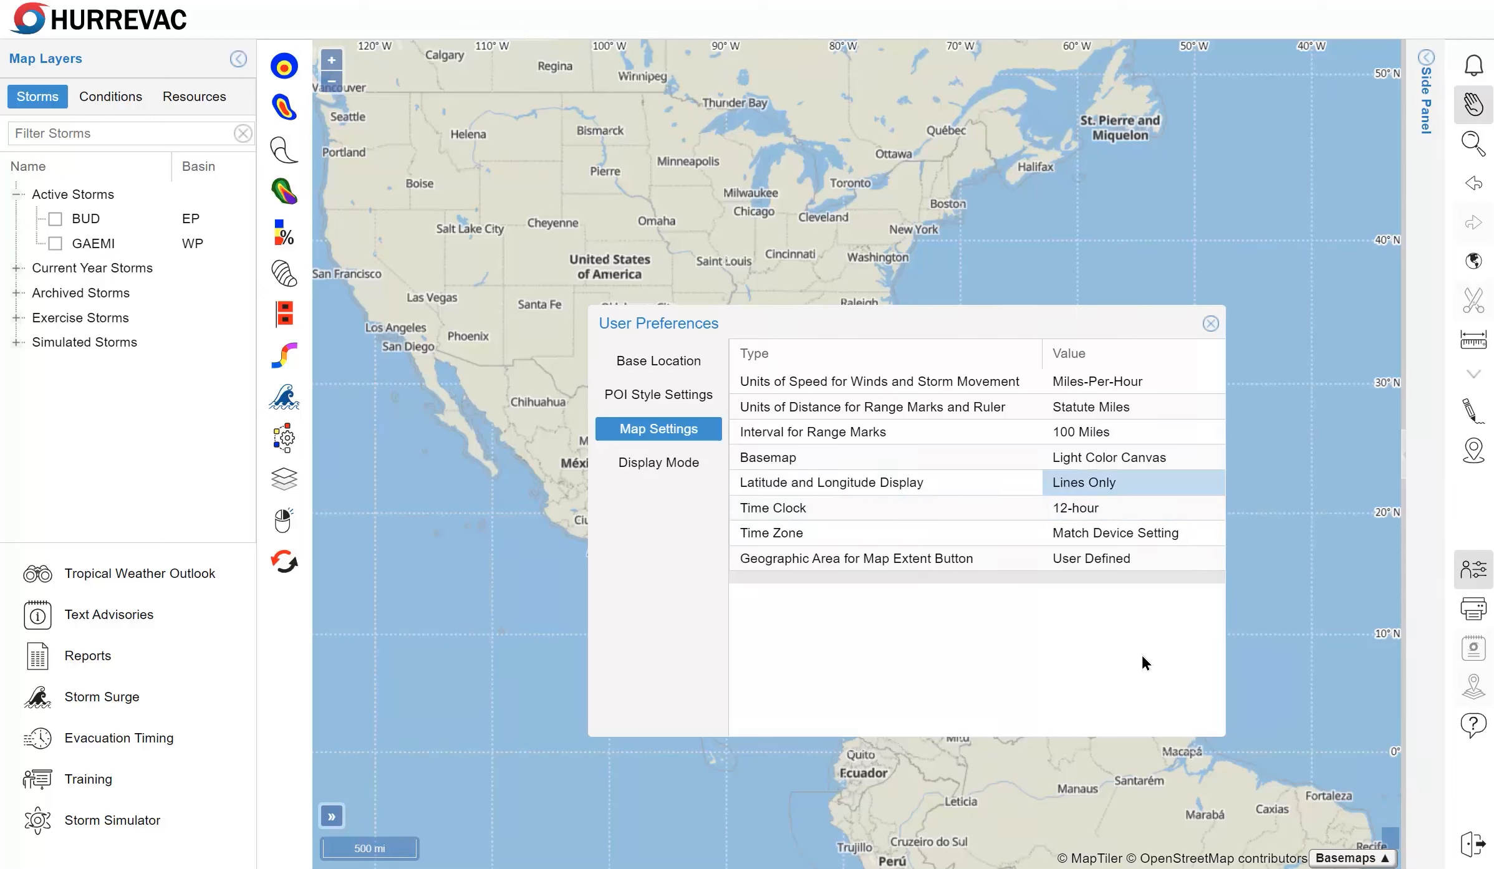
Review the available options for the time zone, time clock and geographic area of the map extent button in the Map Settings.
click(1169, 531)
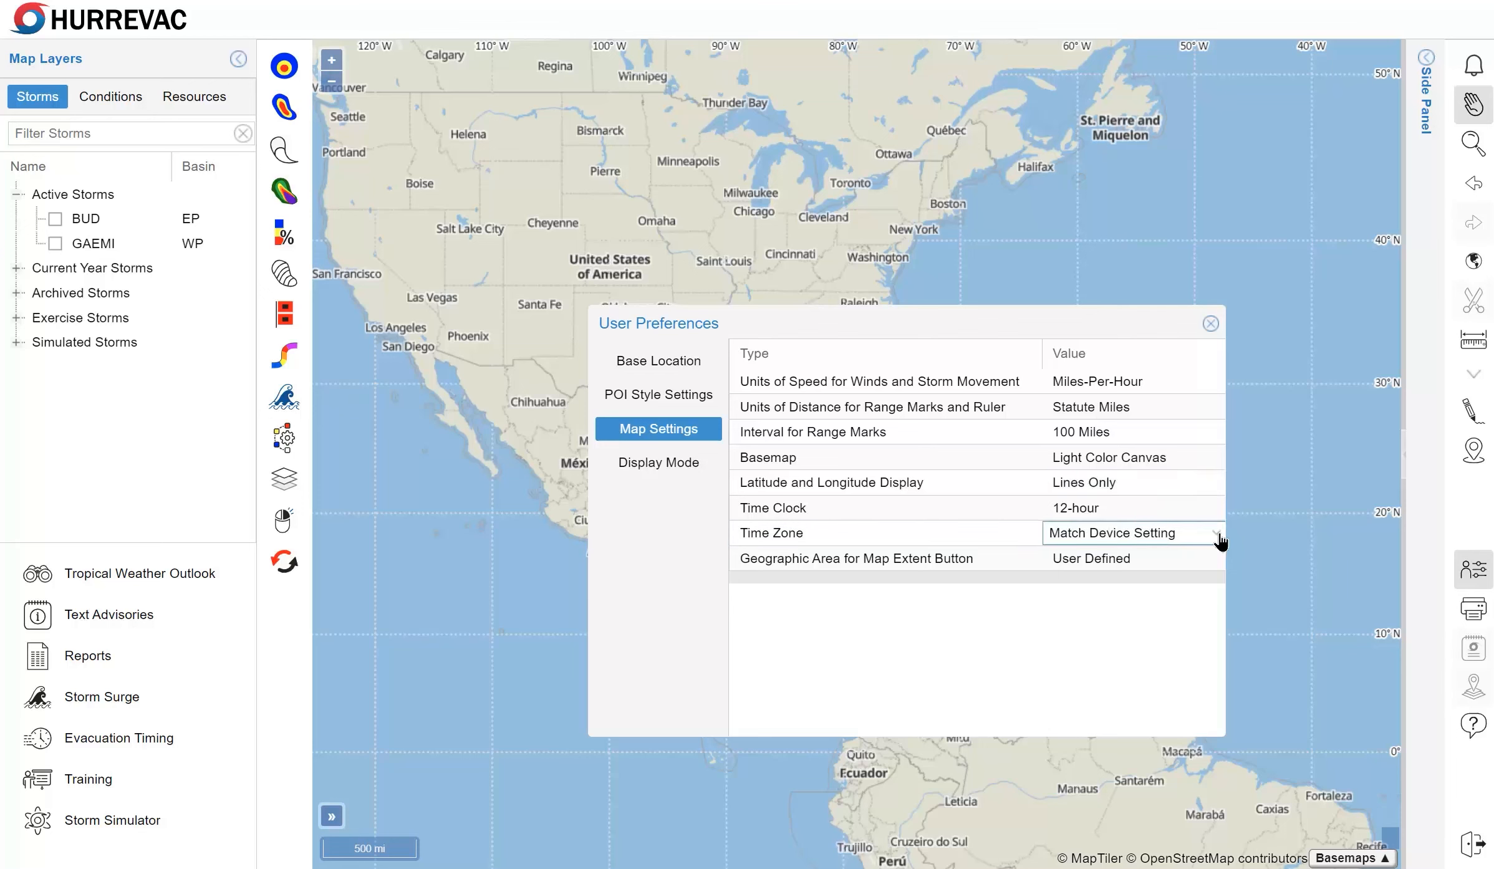
click(1218, 535)
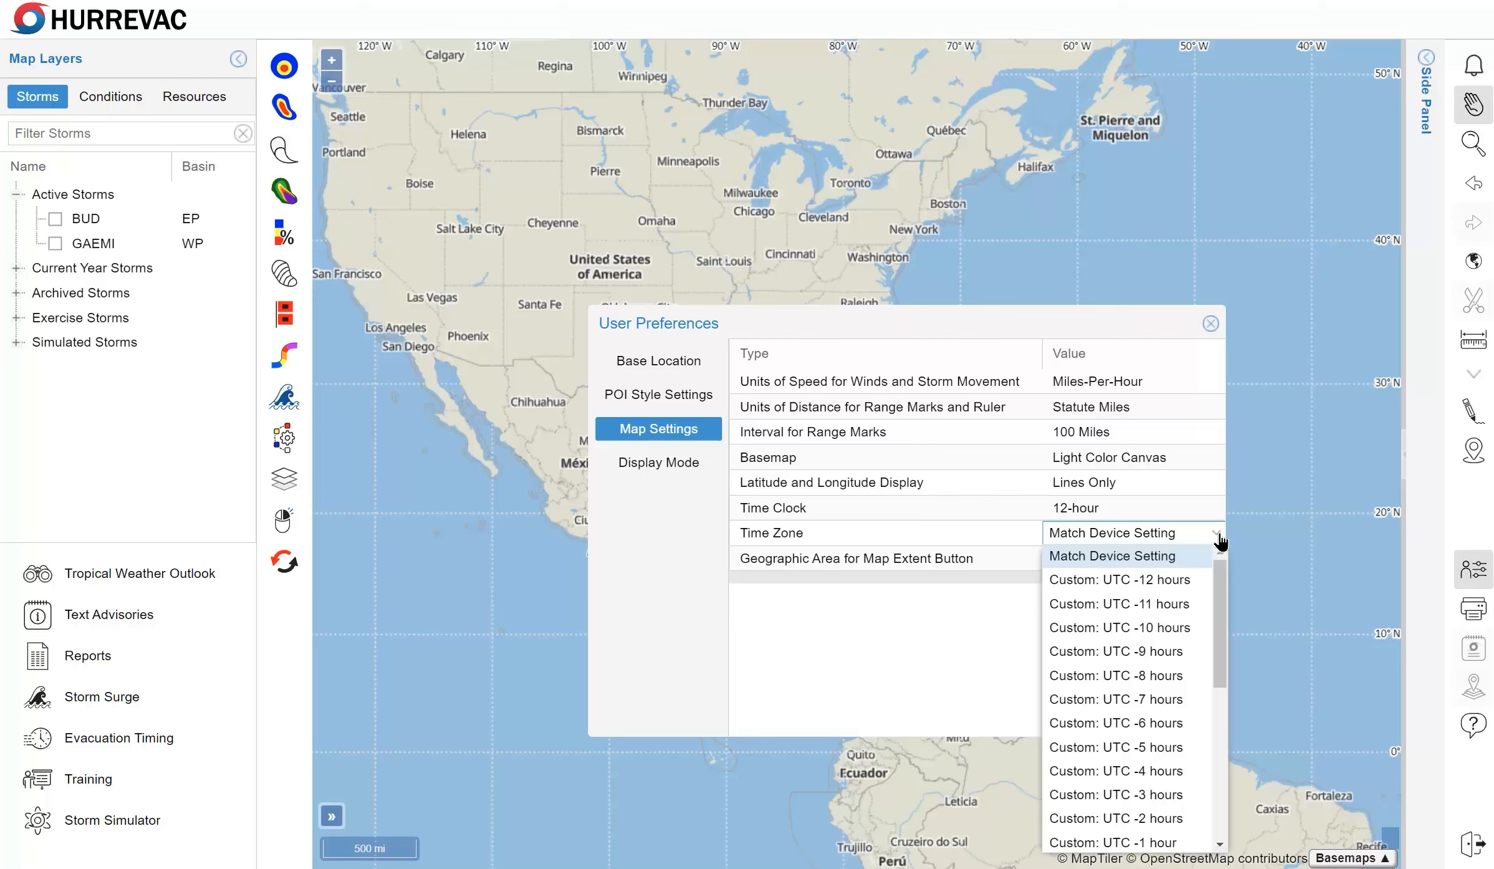
click(1219, 536)
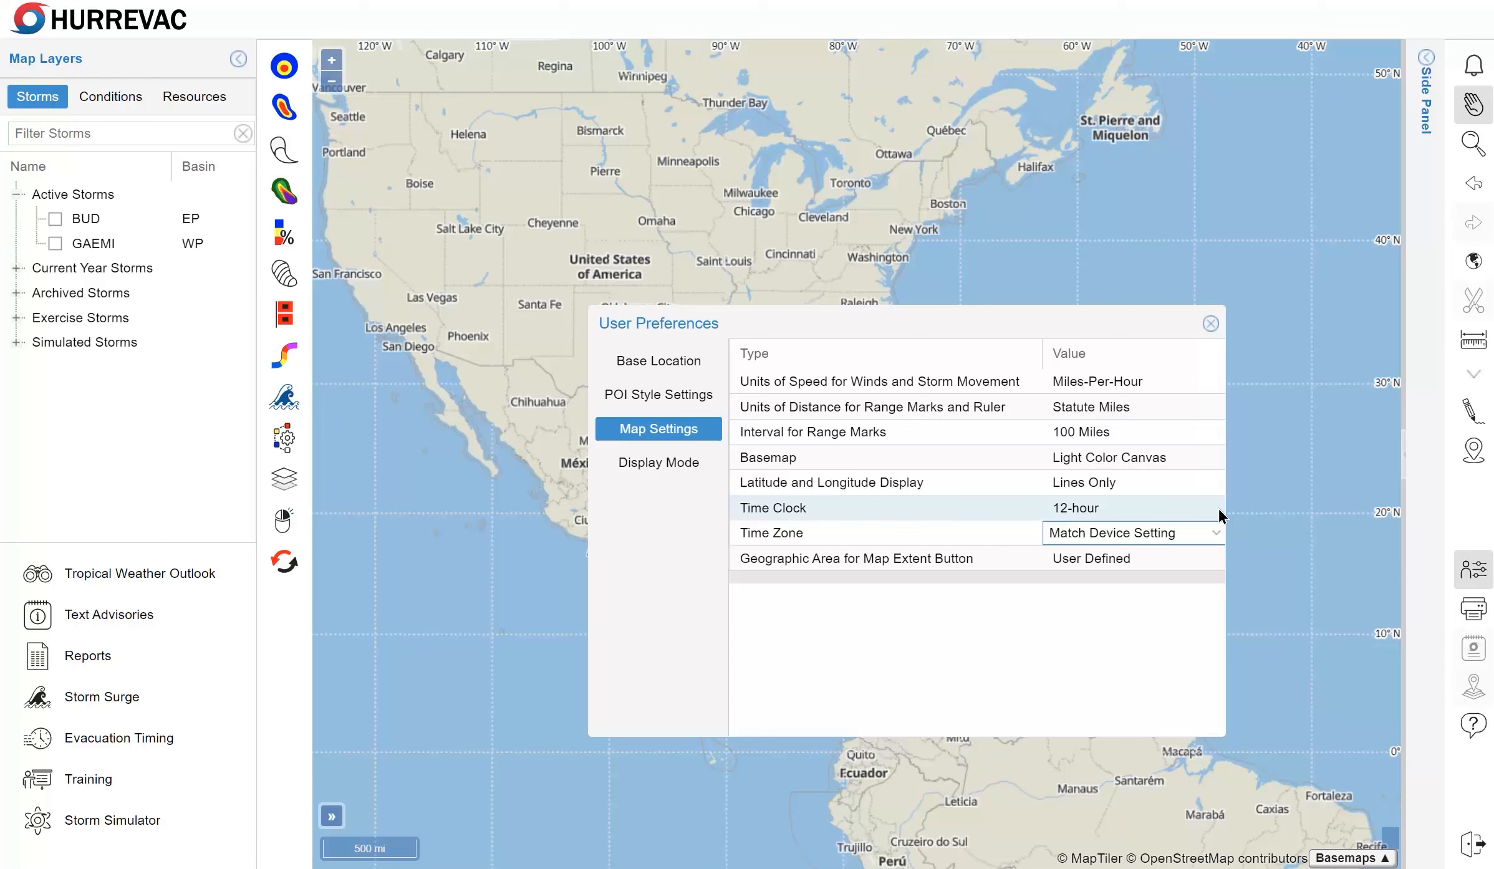
click(1217, 506)
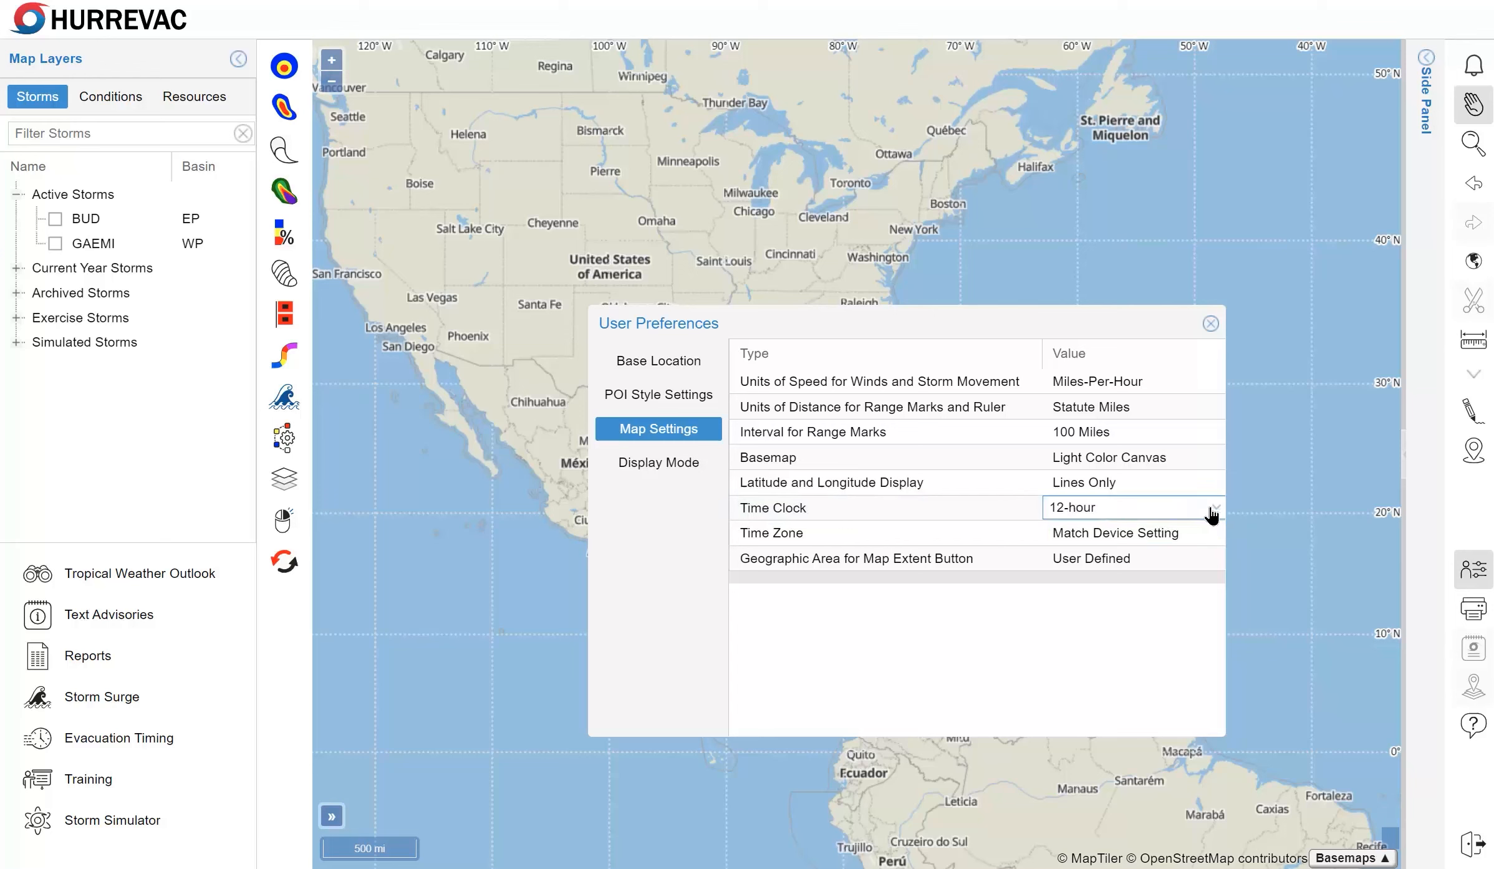
click(1213, 513)
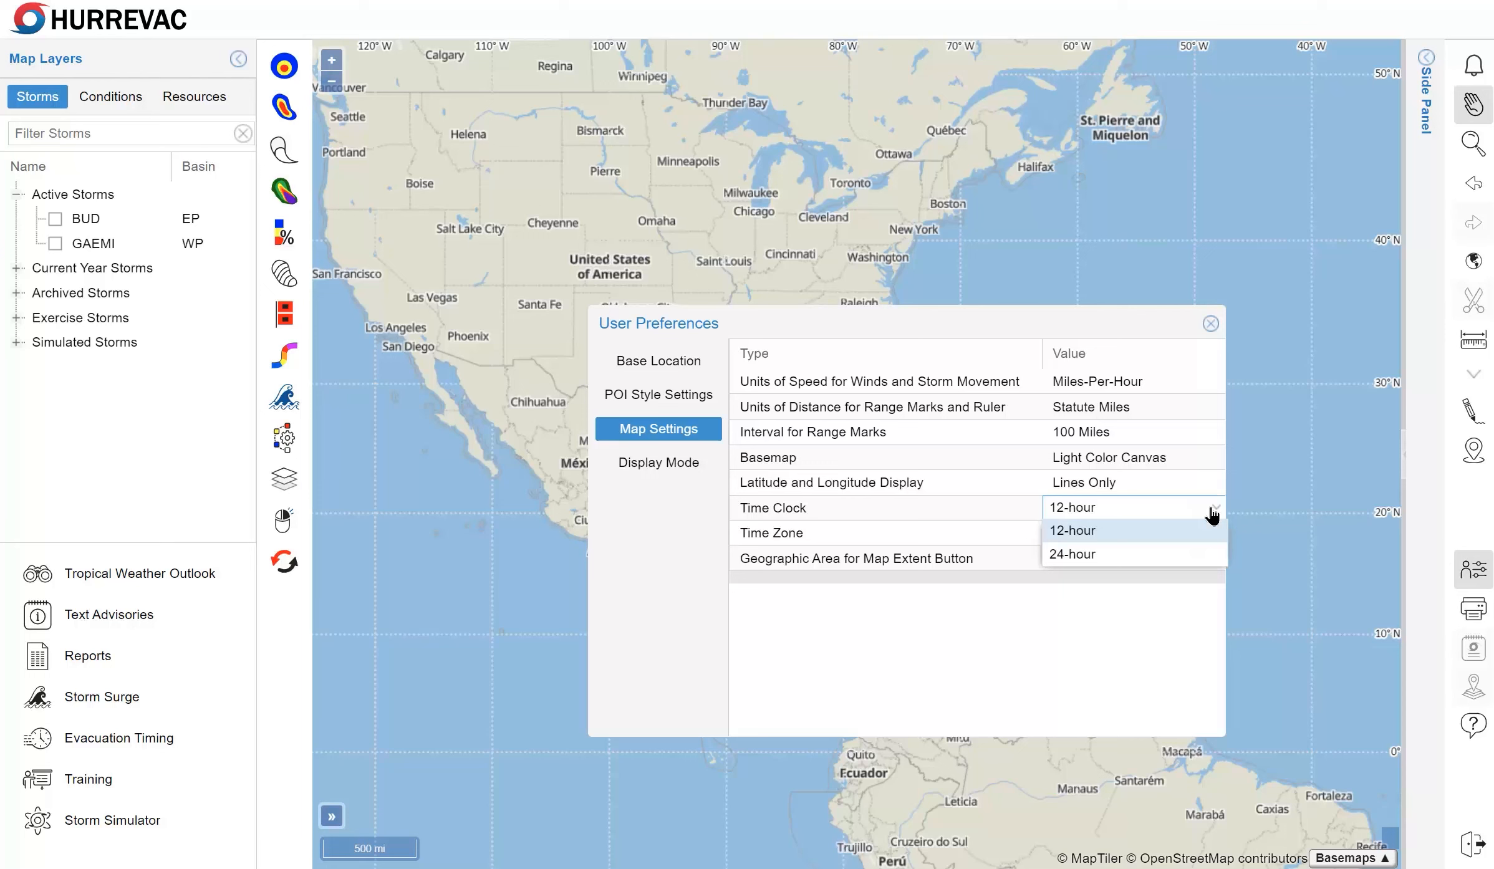
click(1213, 516)
click(1210, 562)
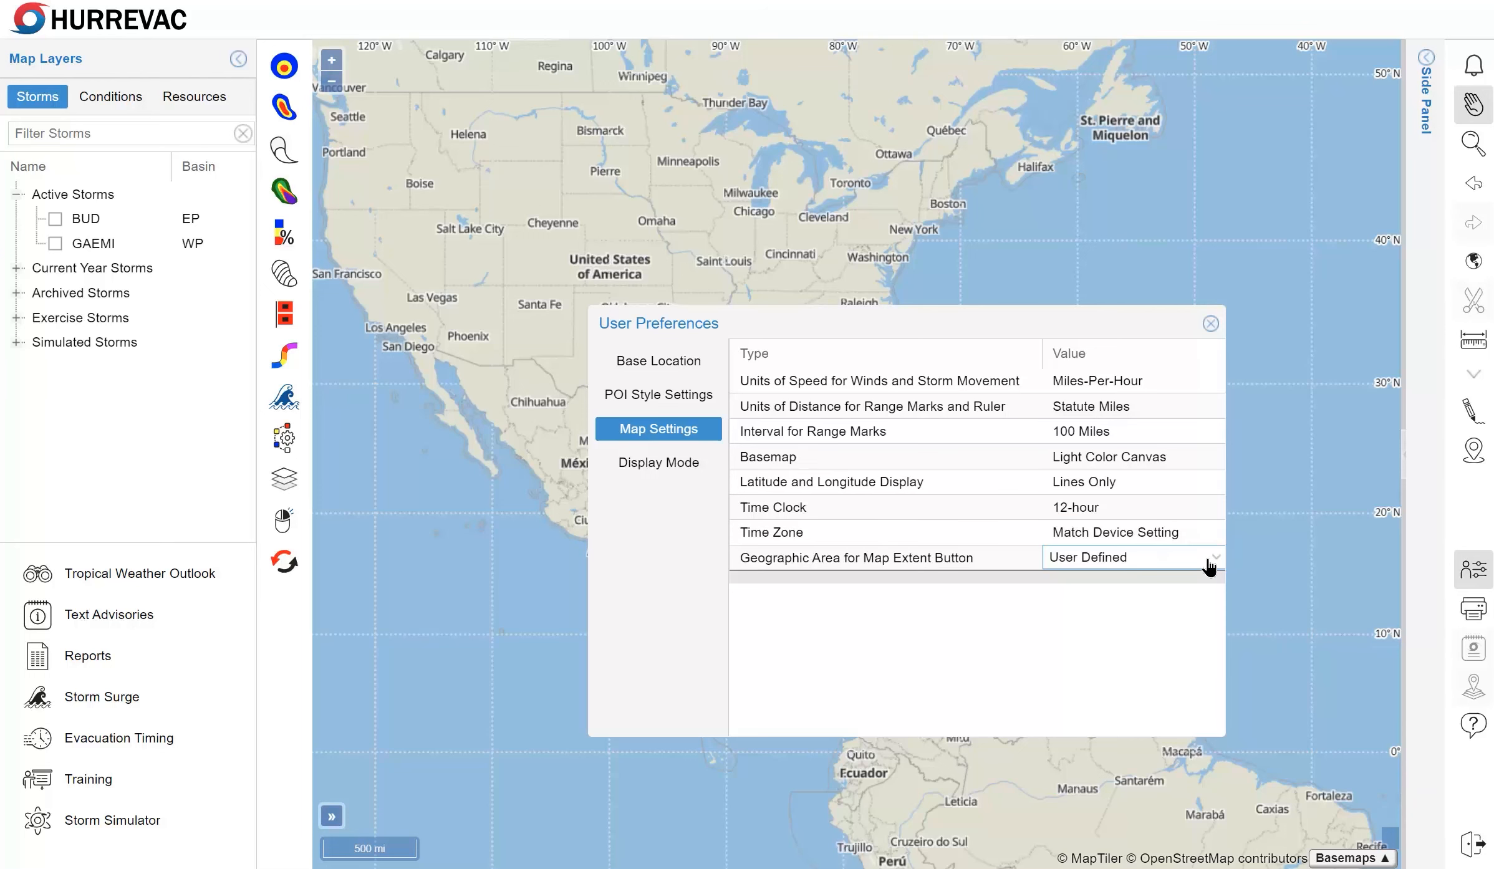
click(1474, 261)
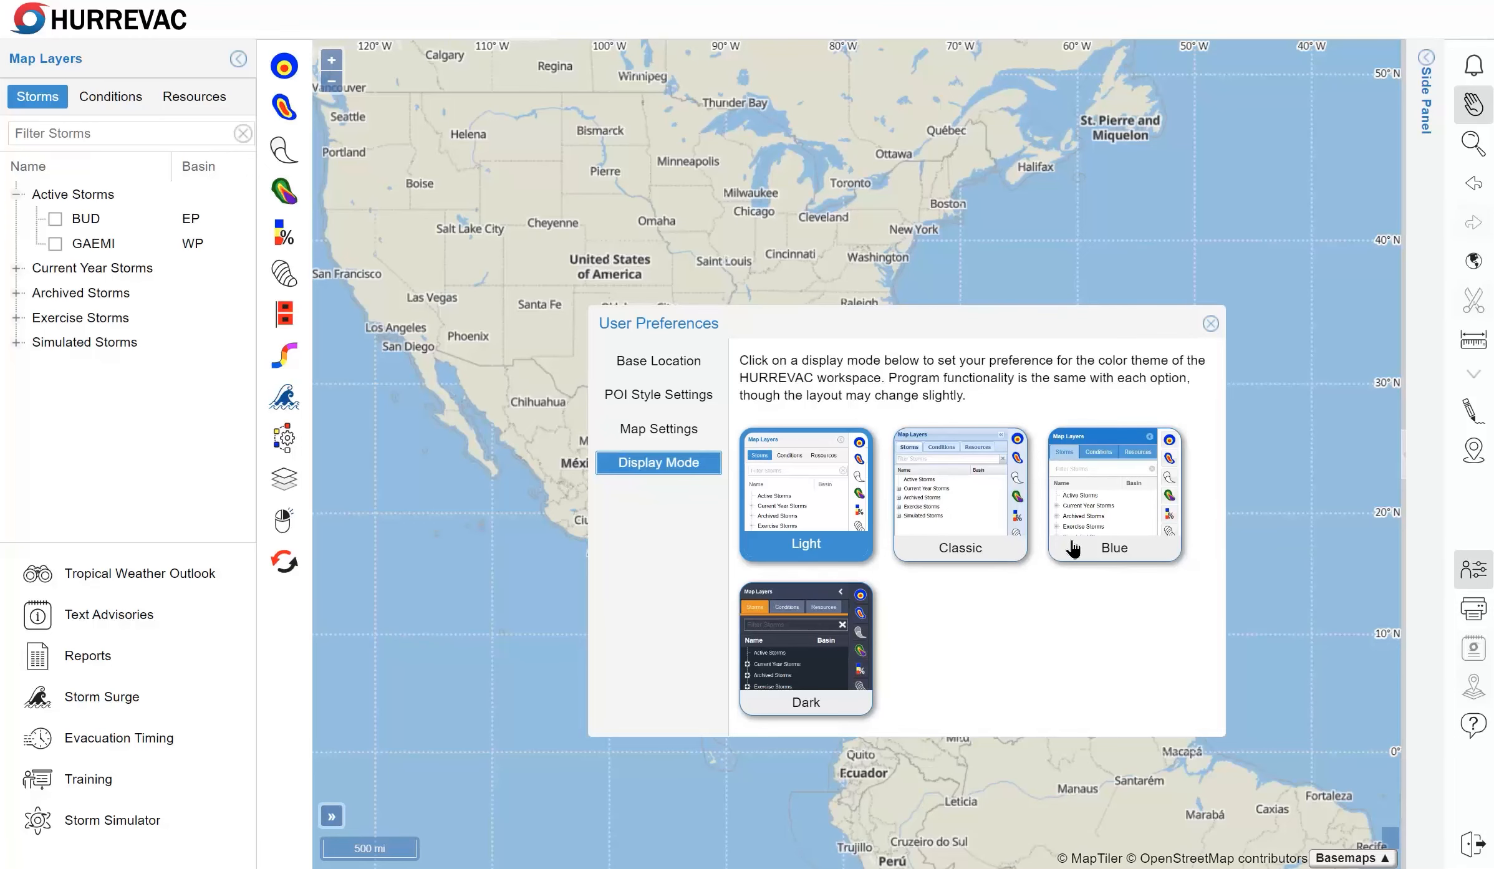
Try the Dark display mode, restore the Light mode, and close the user preferences.
click(827, 655)
click(823, 693)
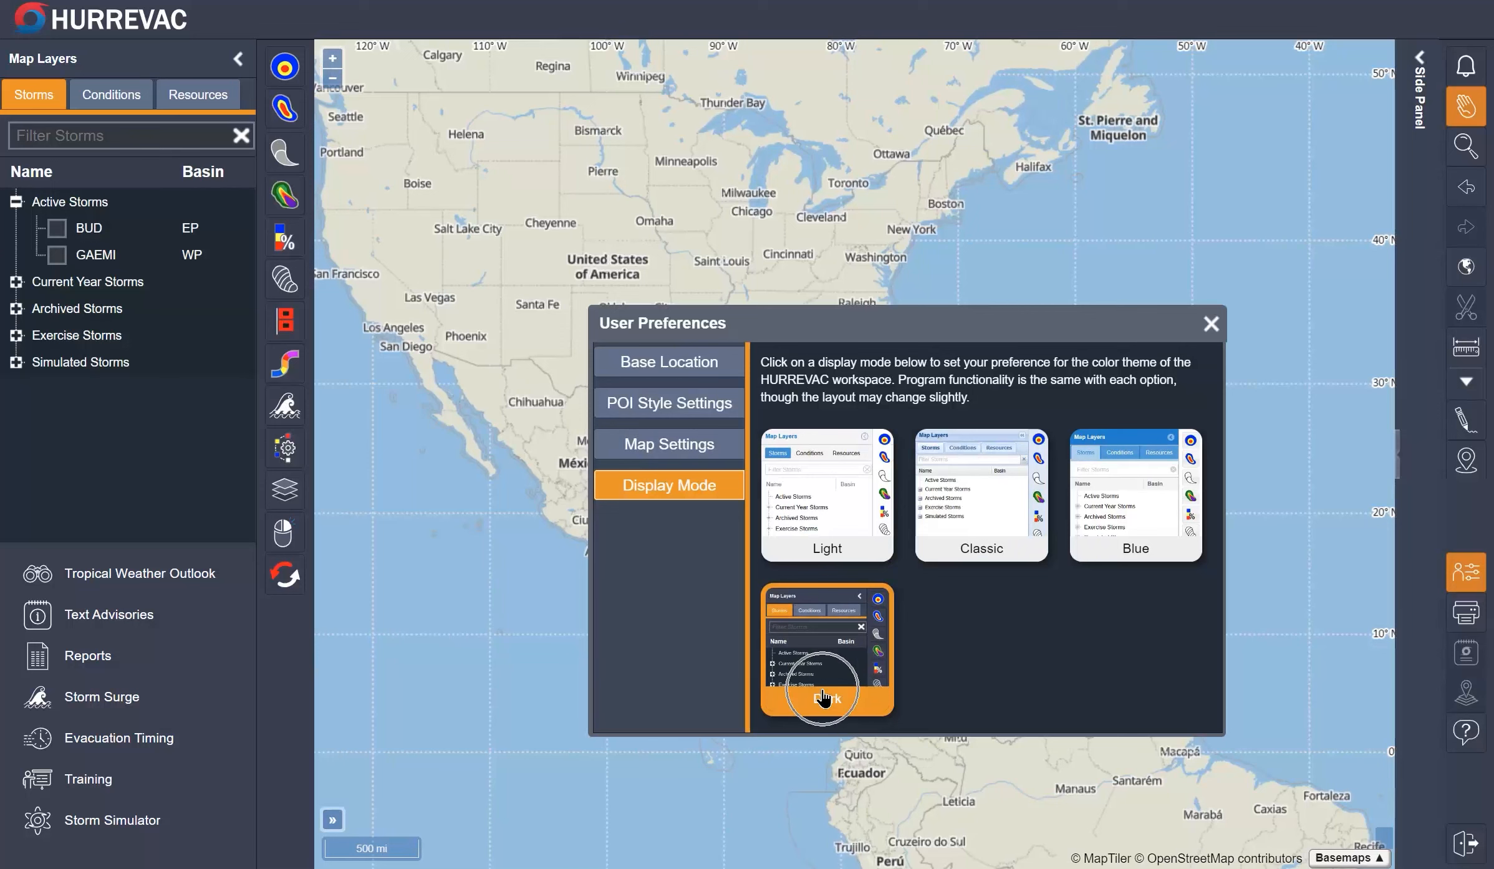
click(813, 527)
click(809, 551)
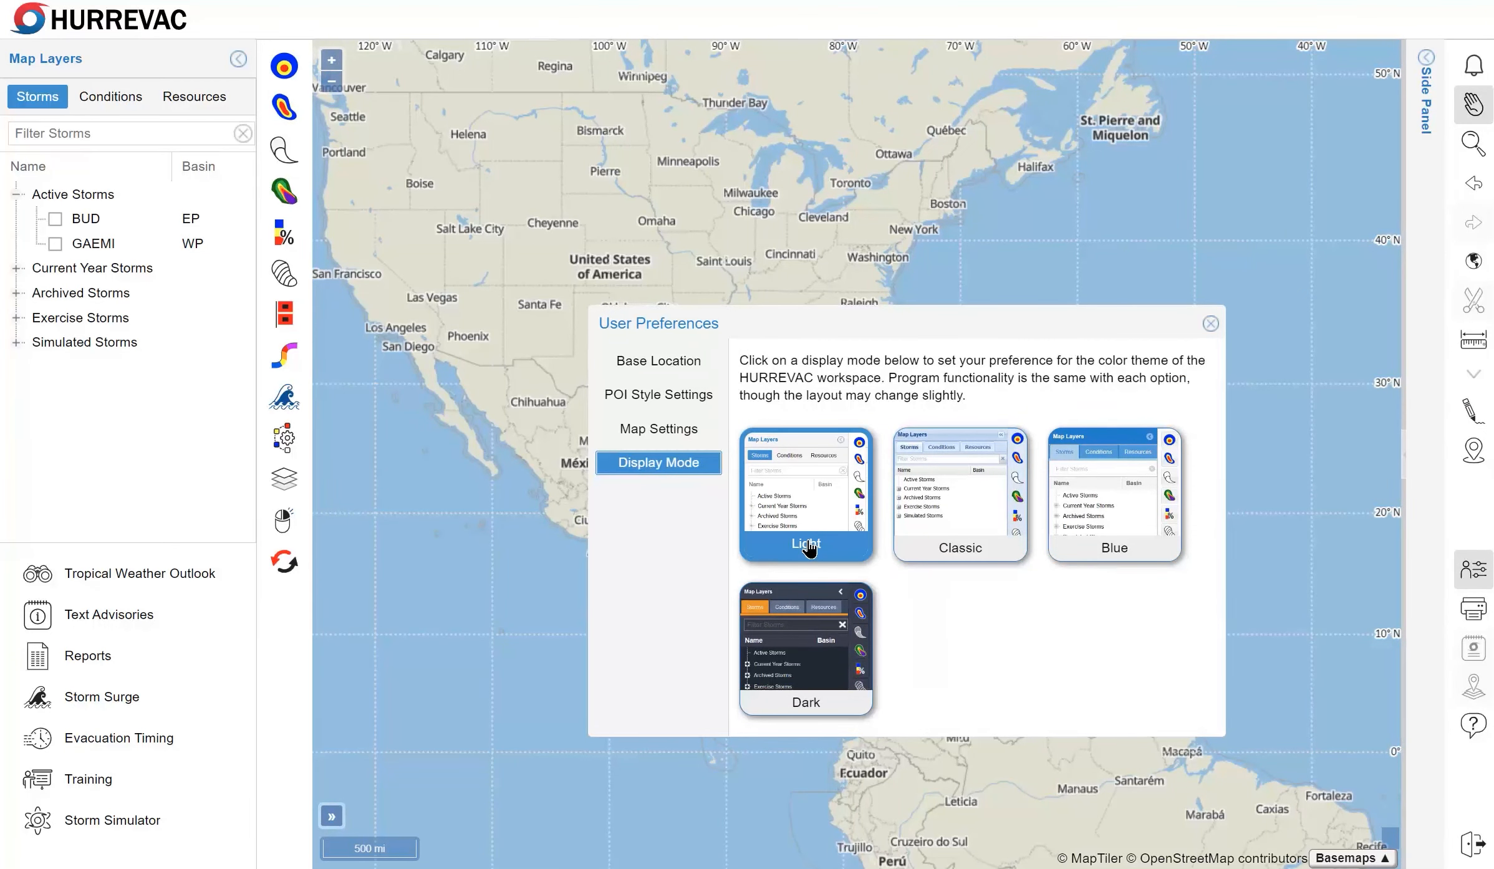
click(1210, 325)
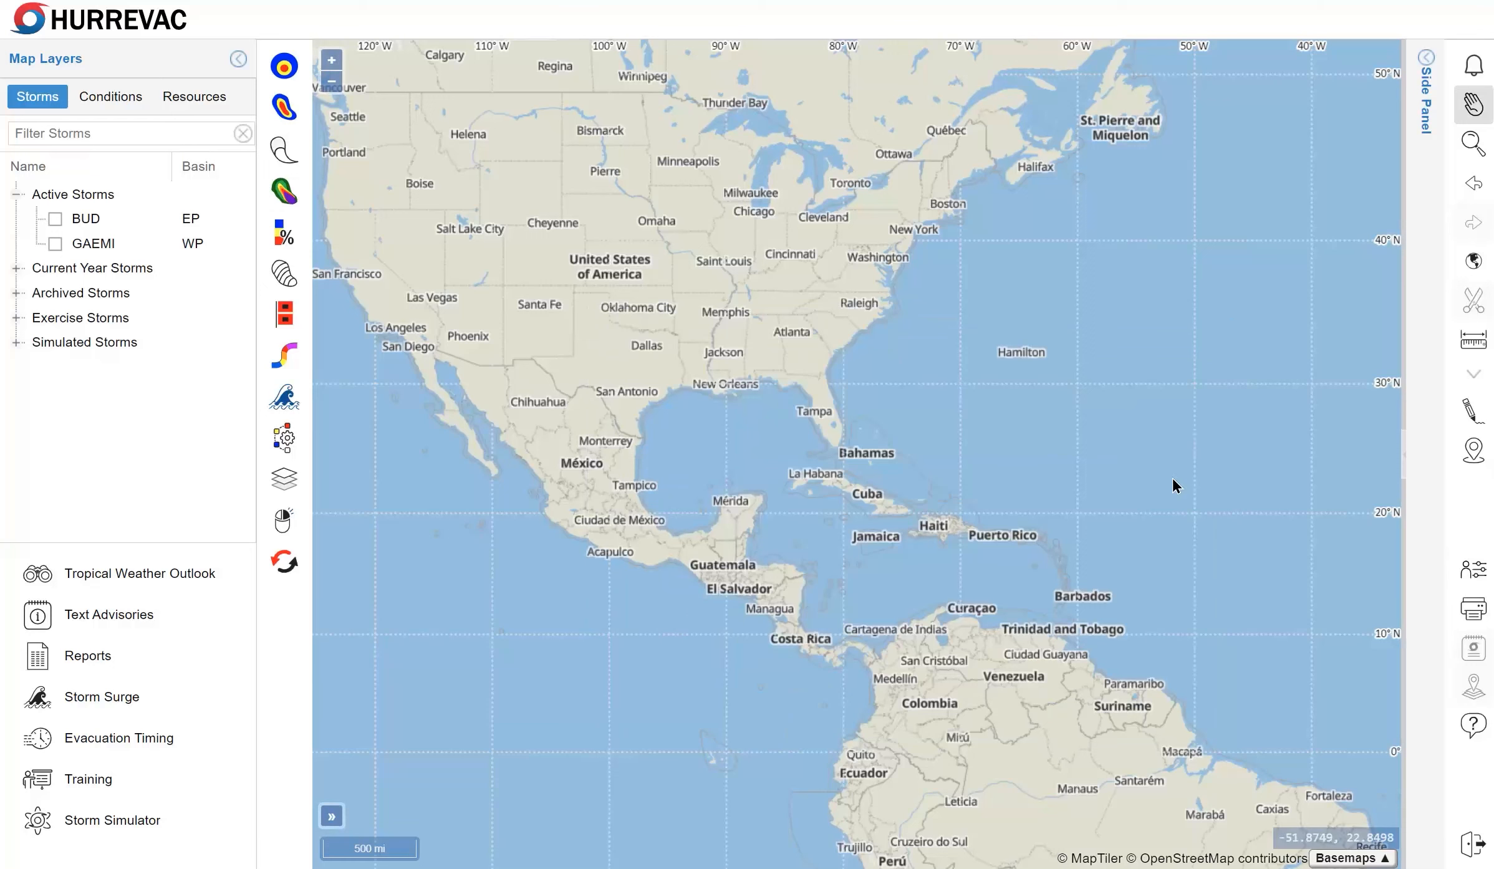
Filter the storm list for "florence" and load the 2018 archived storm onto the map.
click(103, 133)
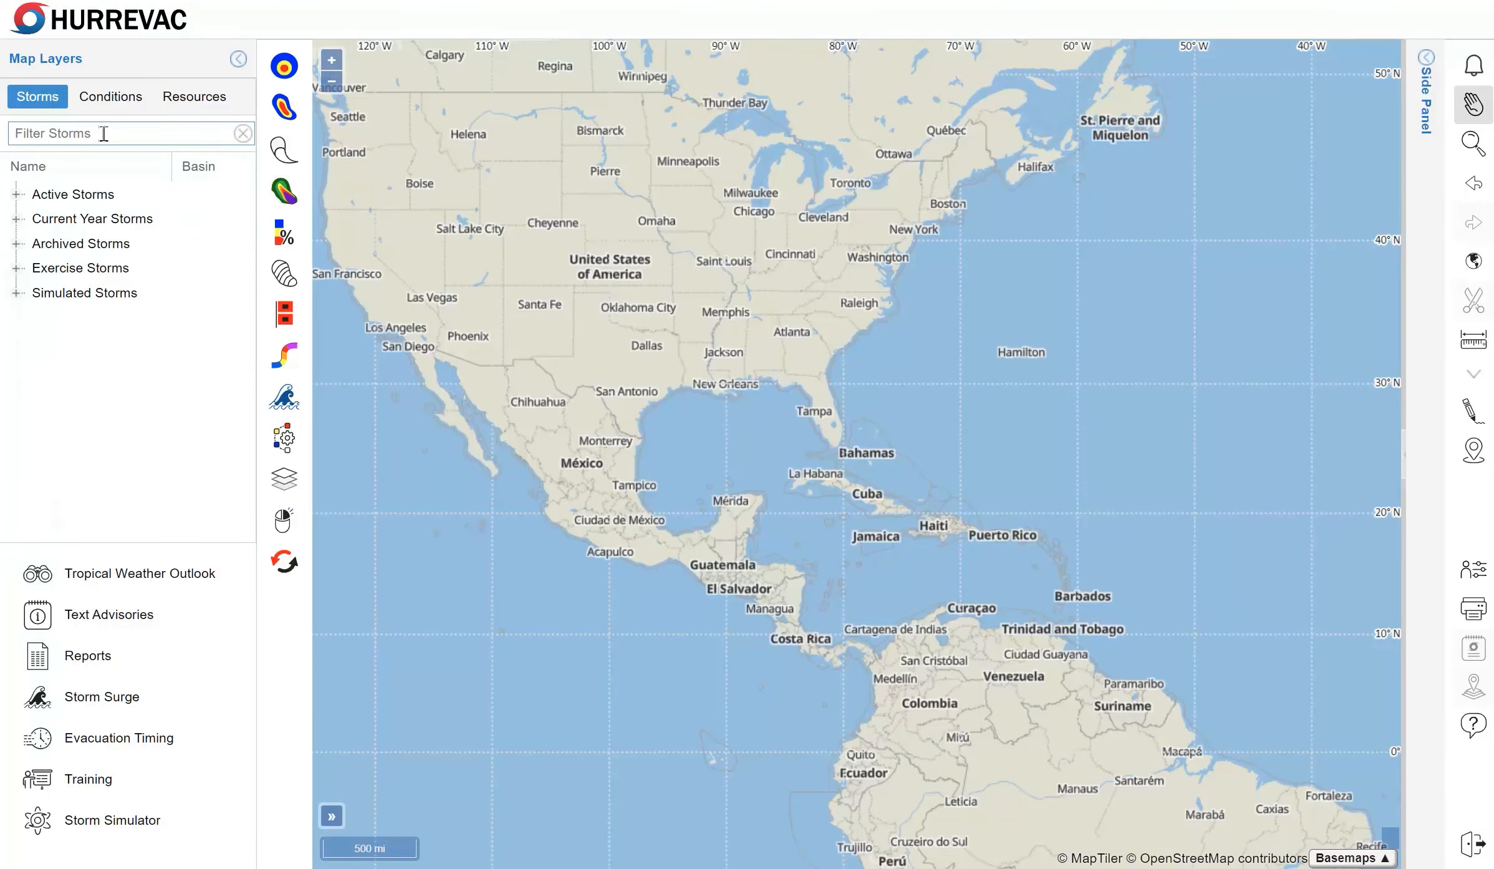
text(florence)
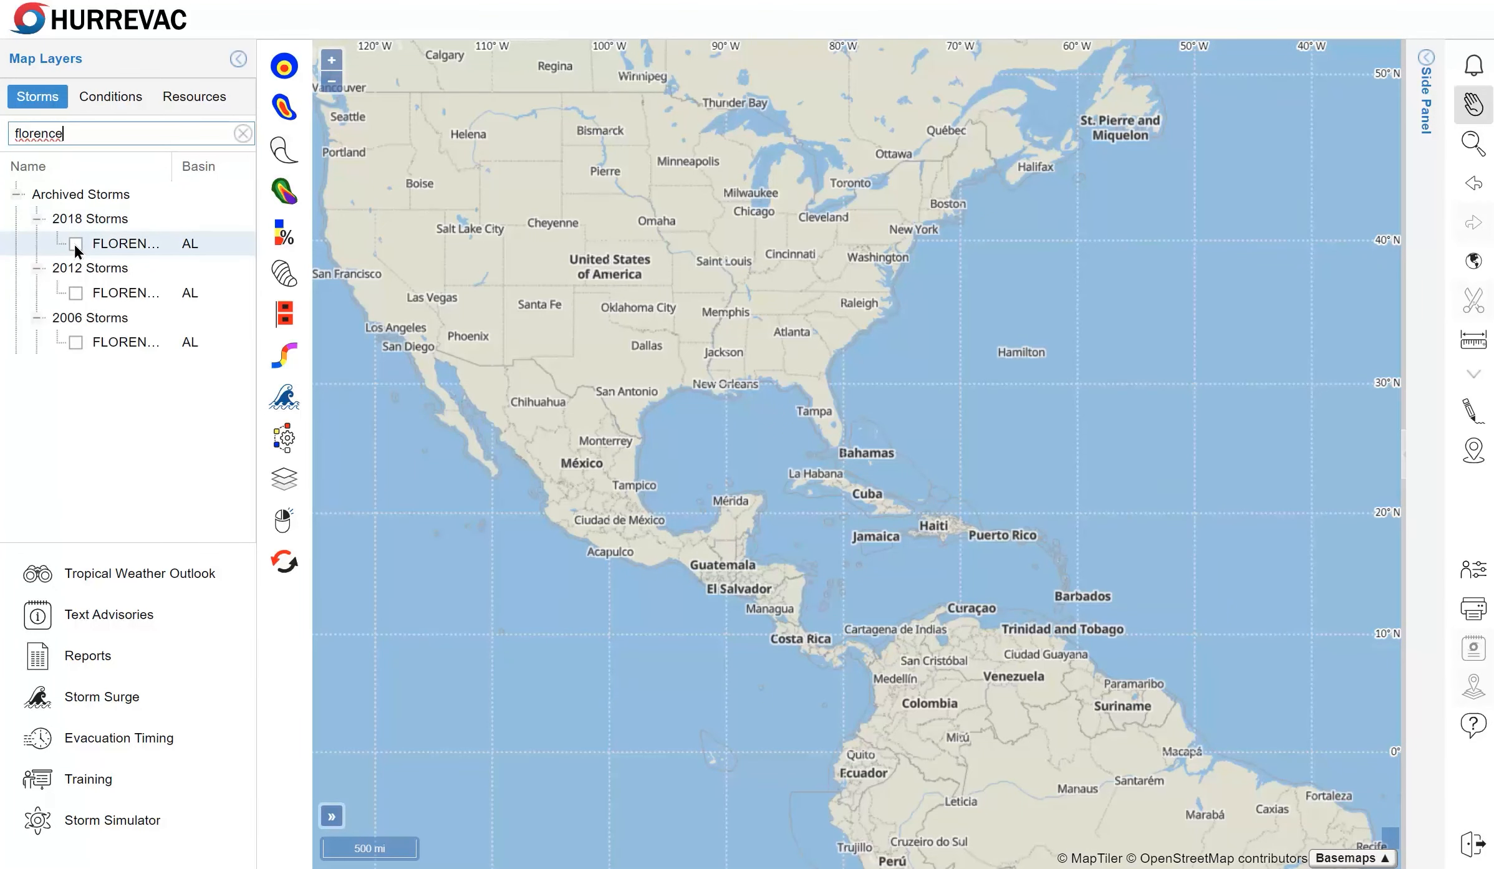
click(75, 244)
click(74, 243)
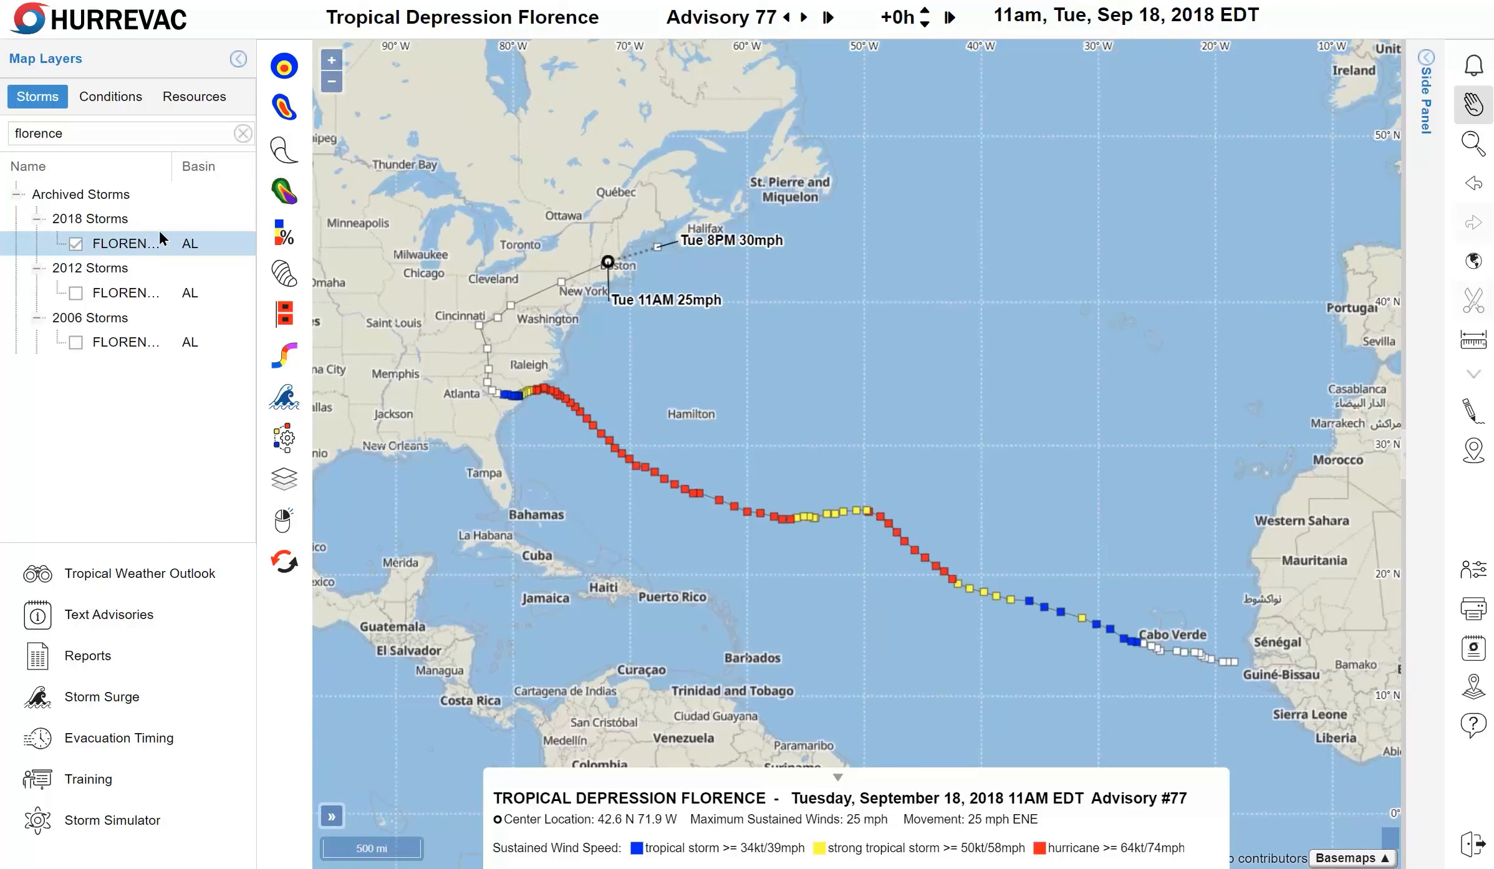
Switch the displayed Florence advisory to number 44.
click(732, 28)
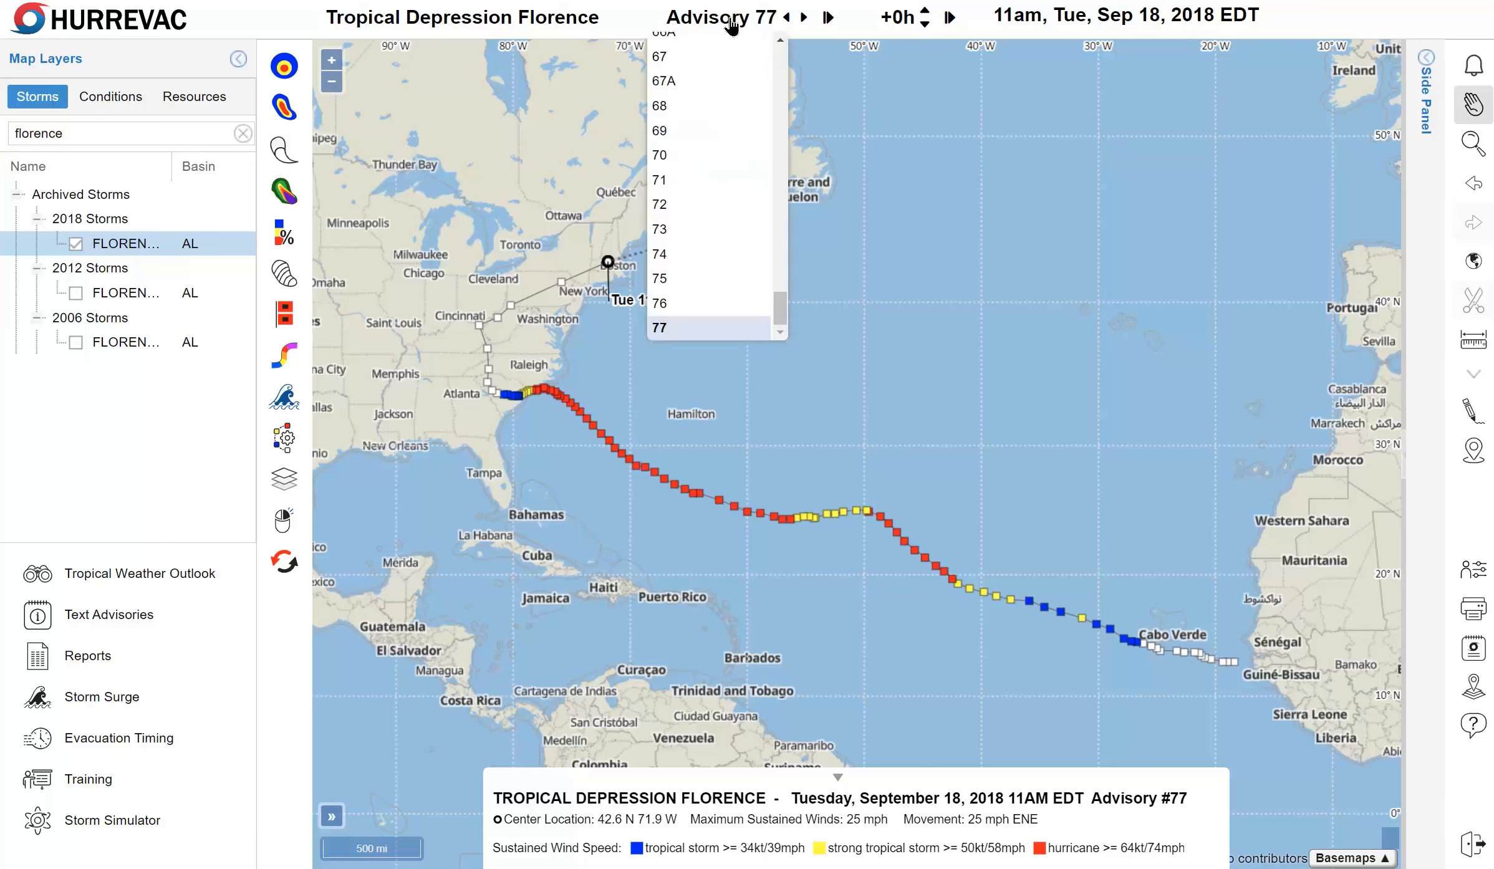
scroll(704, 100, up, 5)
scroll(722, 164, up, 6)
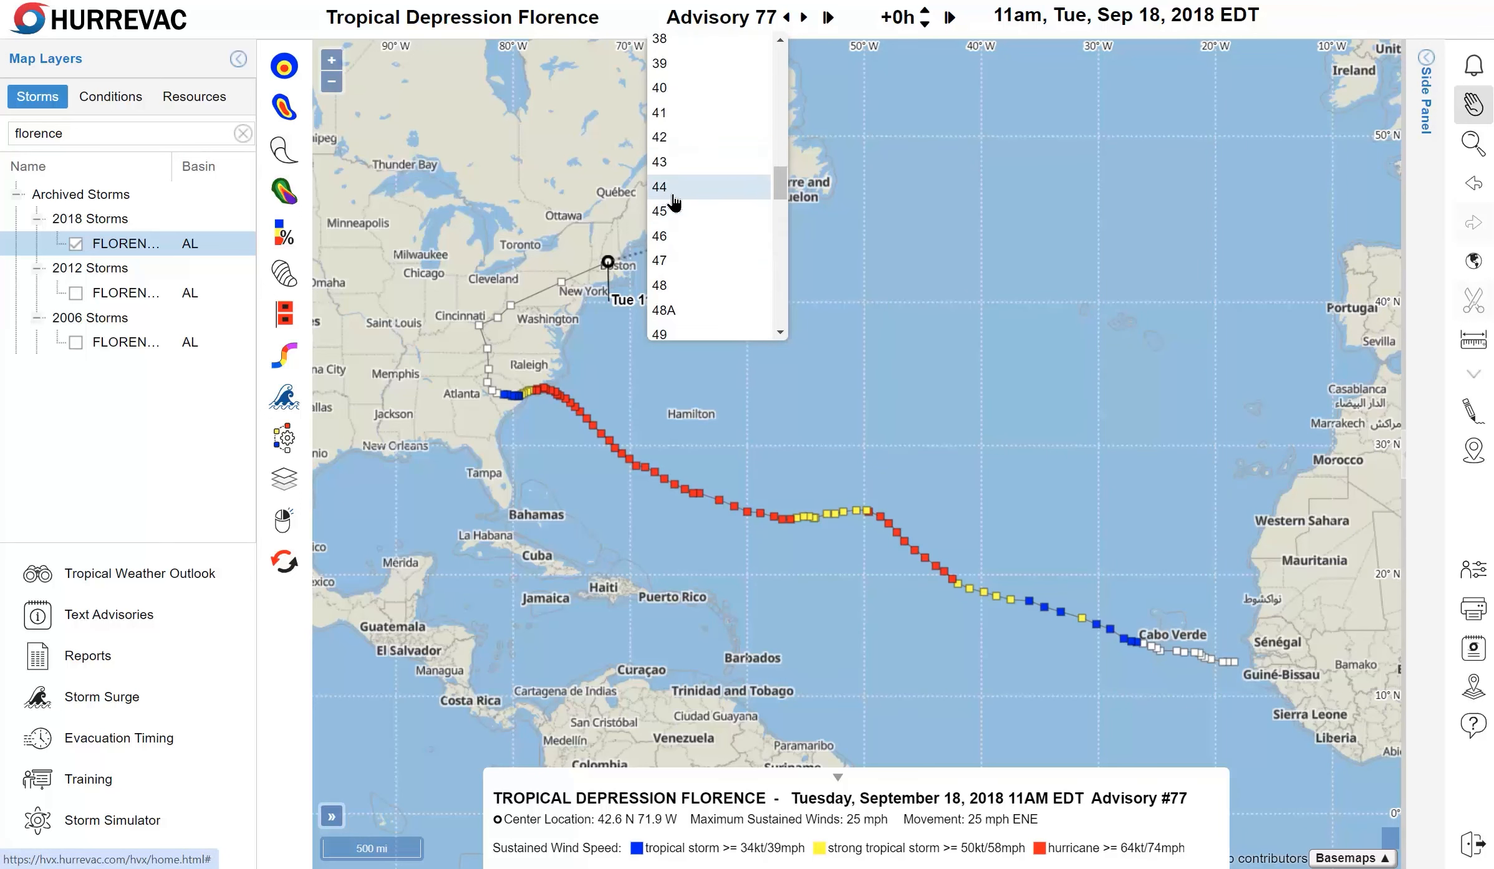
click(670, 187)
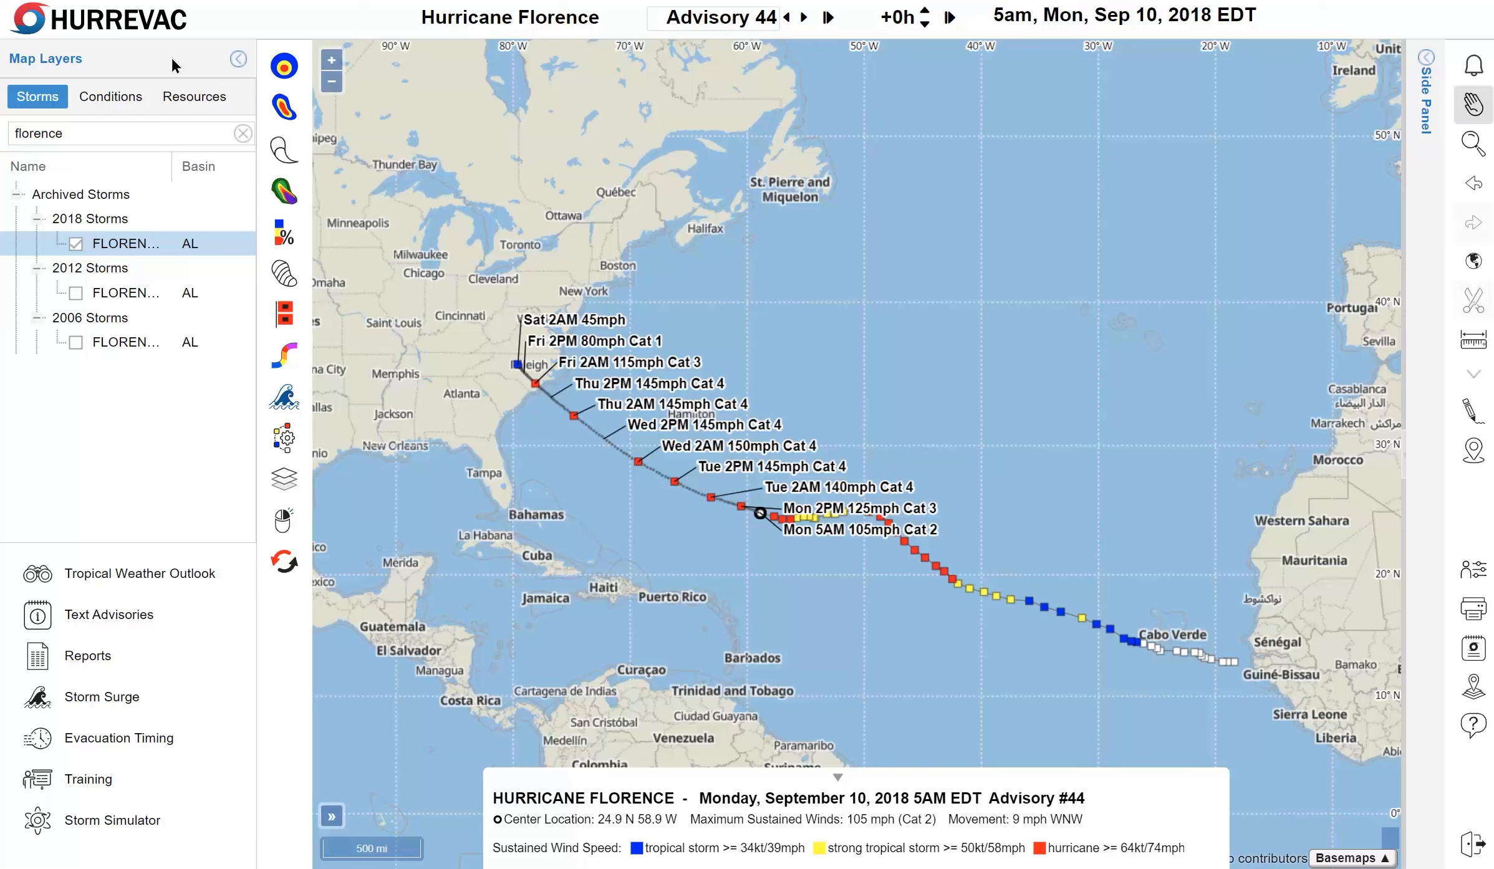
Collapse the Map Layers panel to widen the map and open the Track and Swath Options.
click(238, 61)
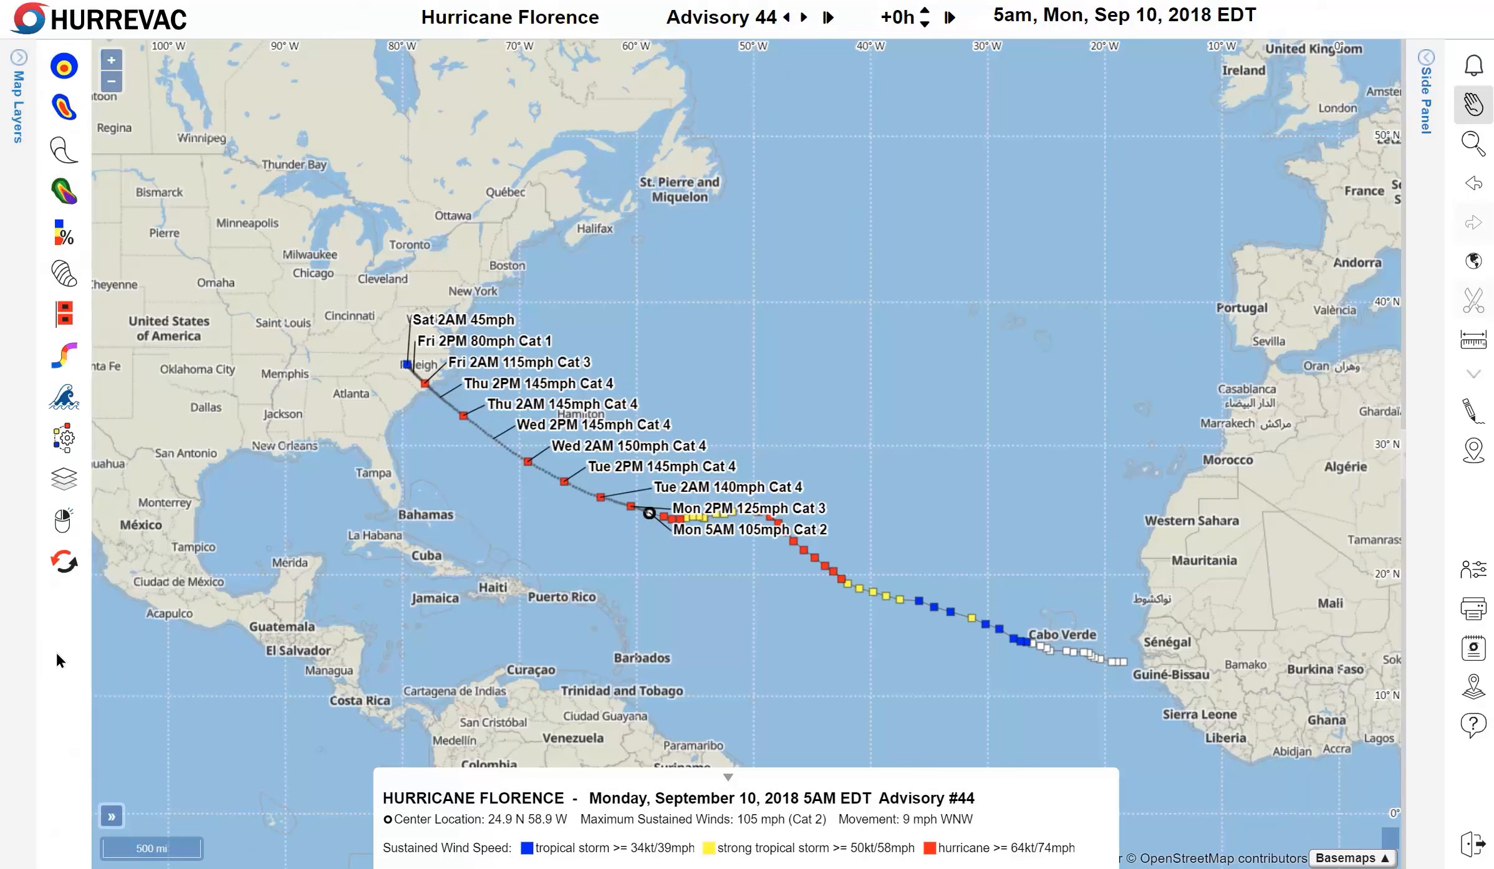
click(21, 68)
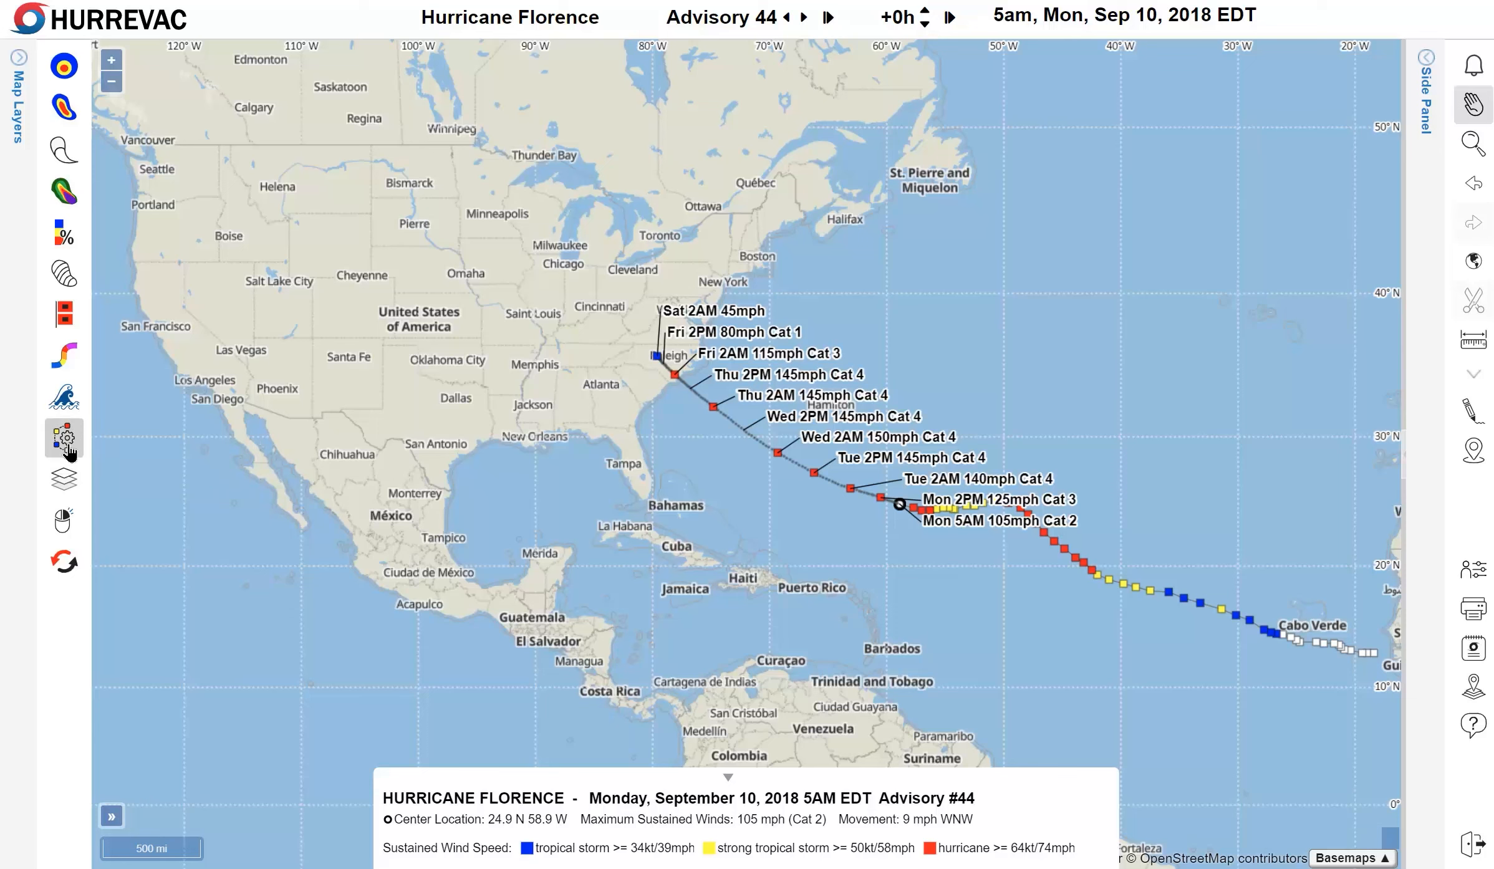
click(70, 452)
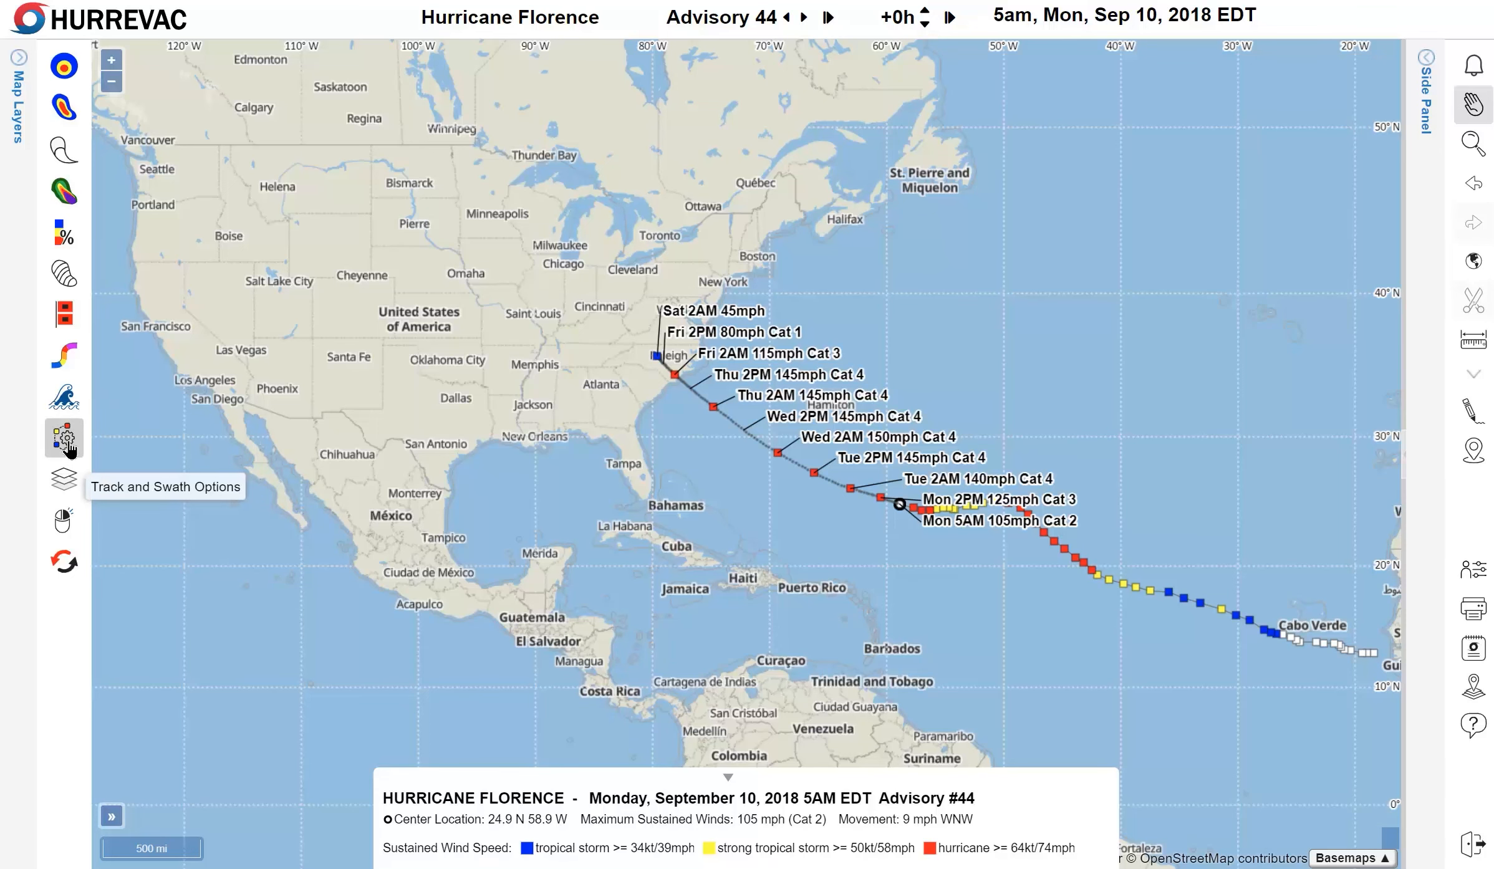
click(68, 448)
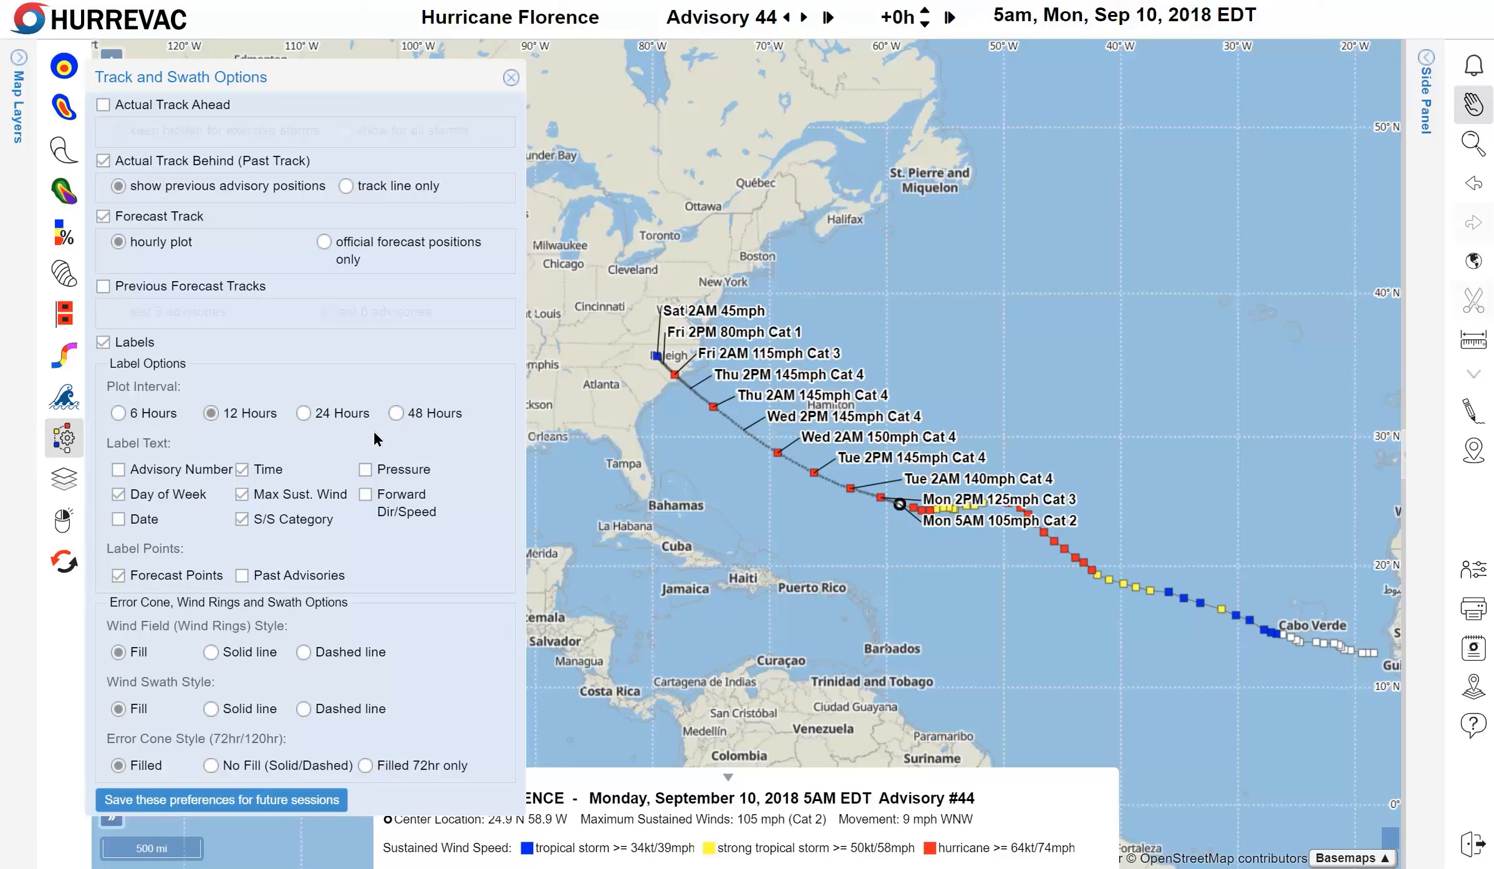
Try showing the actual track ahead, hide it again, and set the past track to track line only.
click(204, 104)
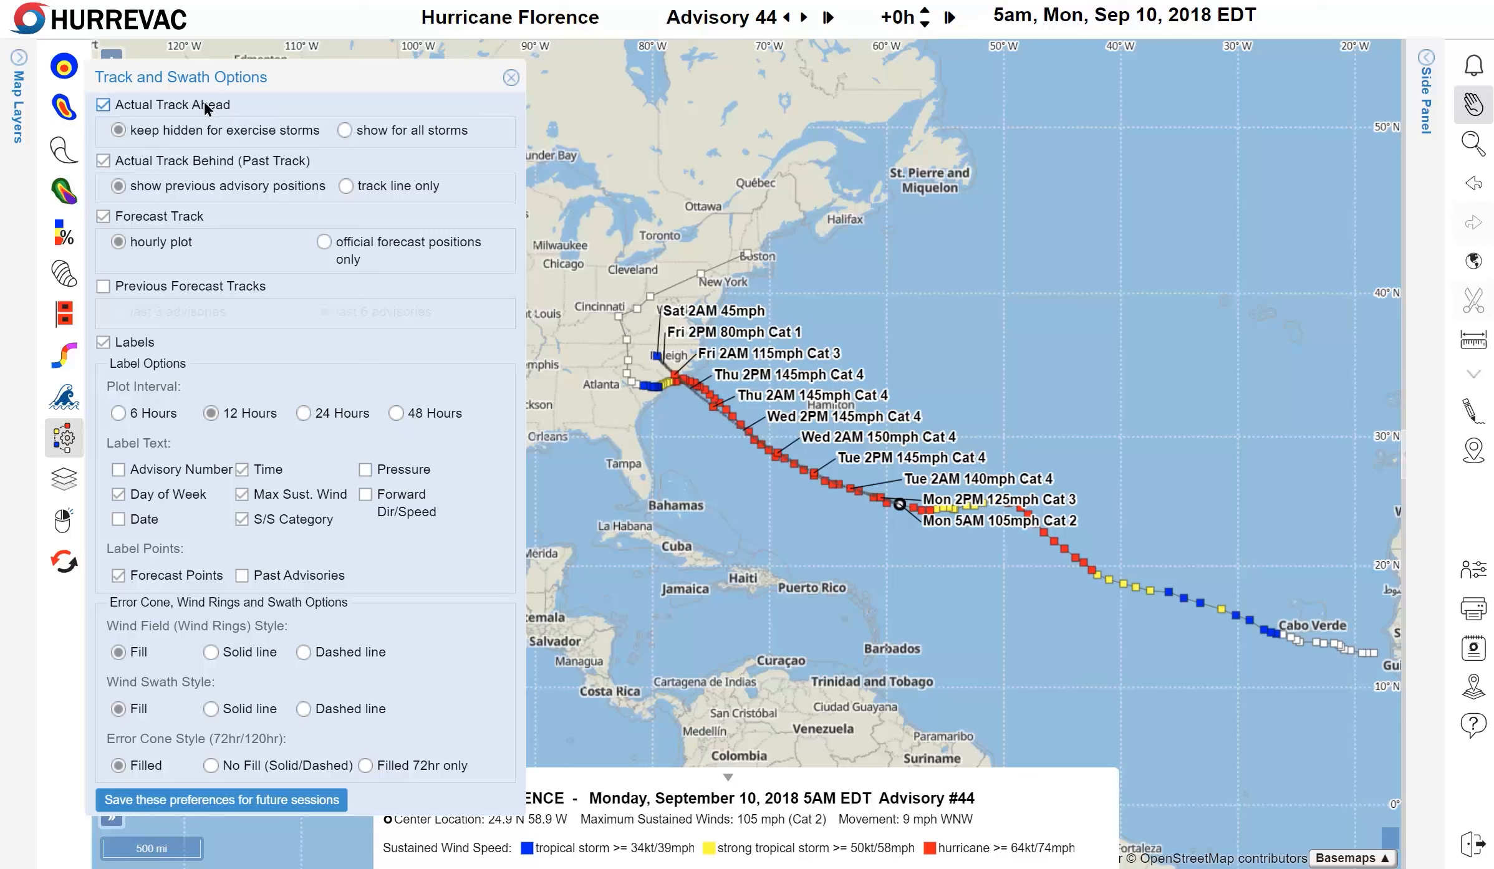
click(205, 104)
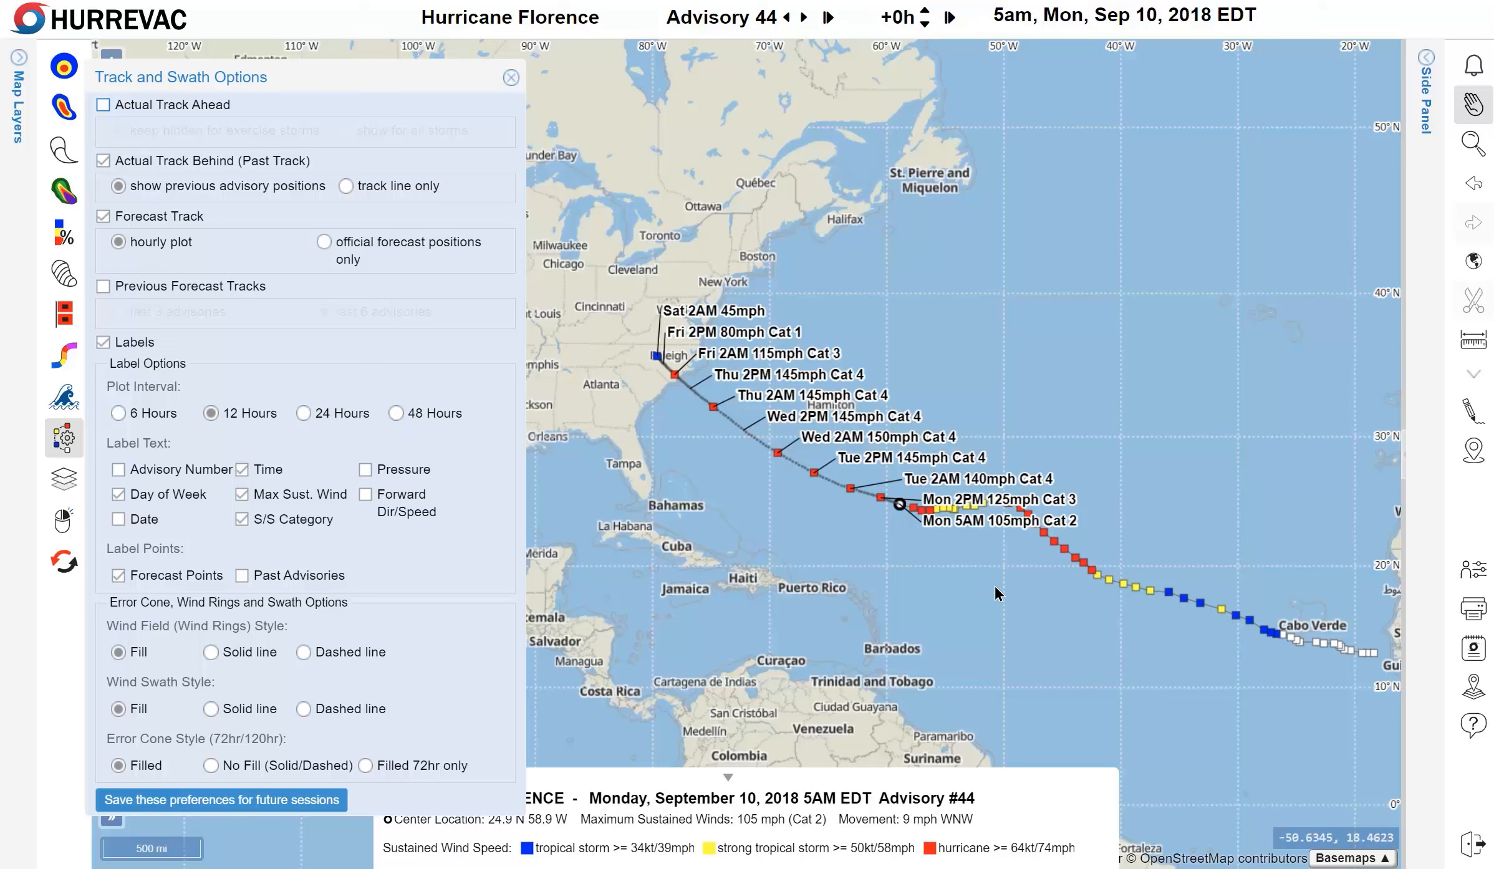
click(376, 184)
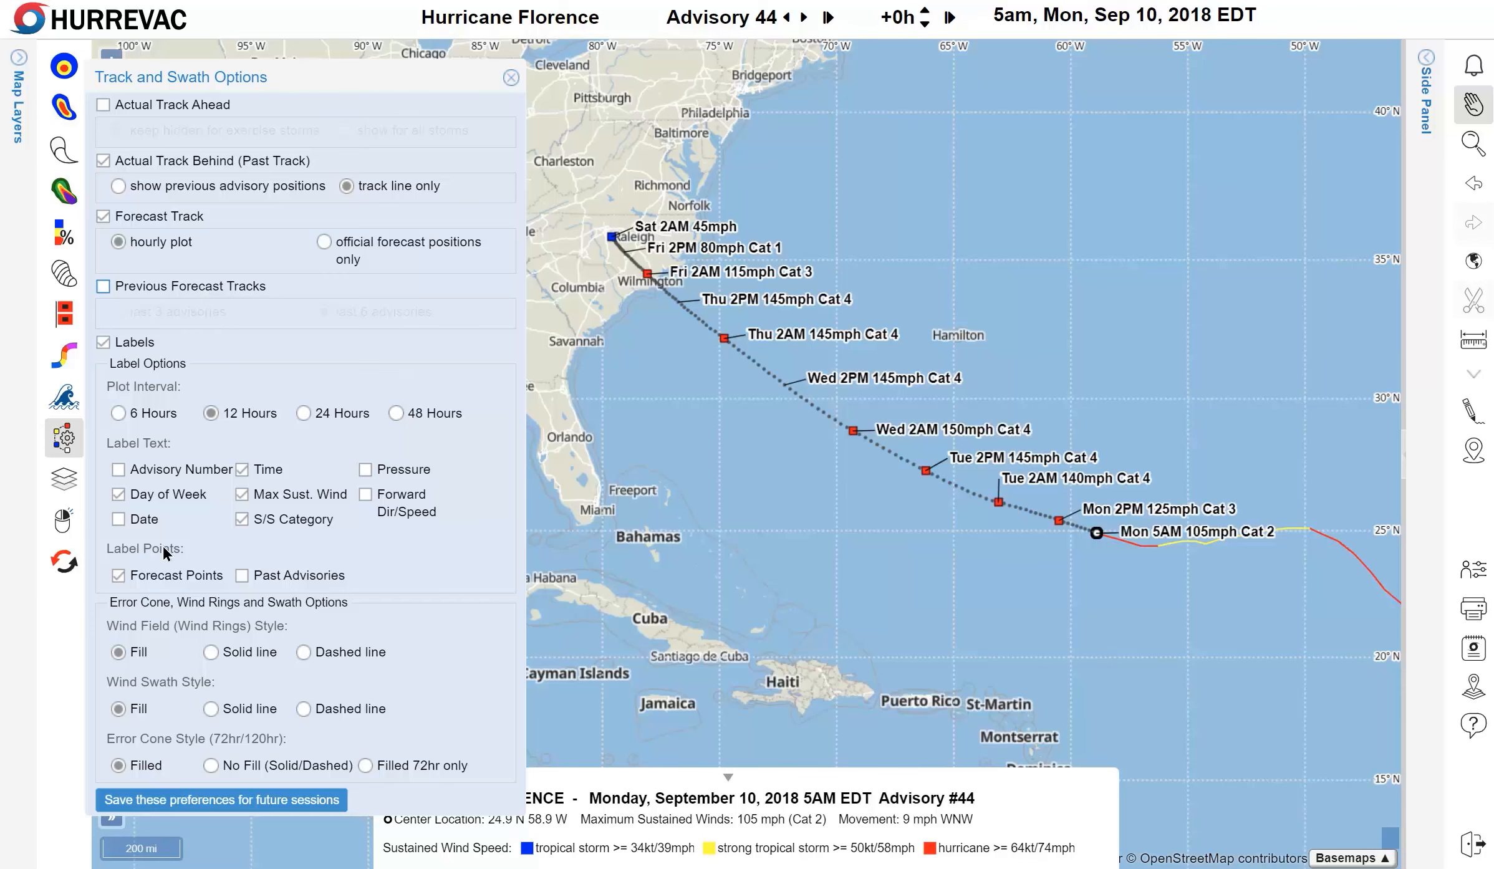
Try hiding the track labels and adding Forward Dir/Speed to the label text, reverting each change.
click(129, 342)
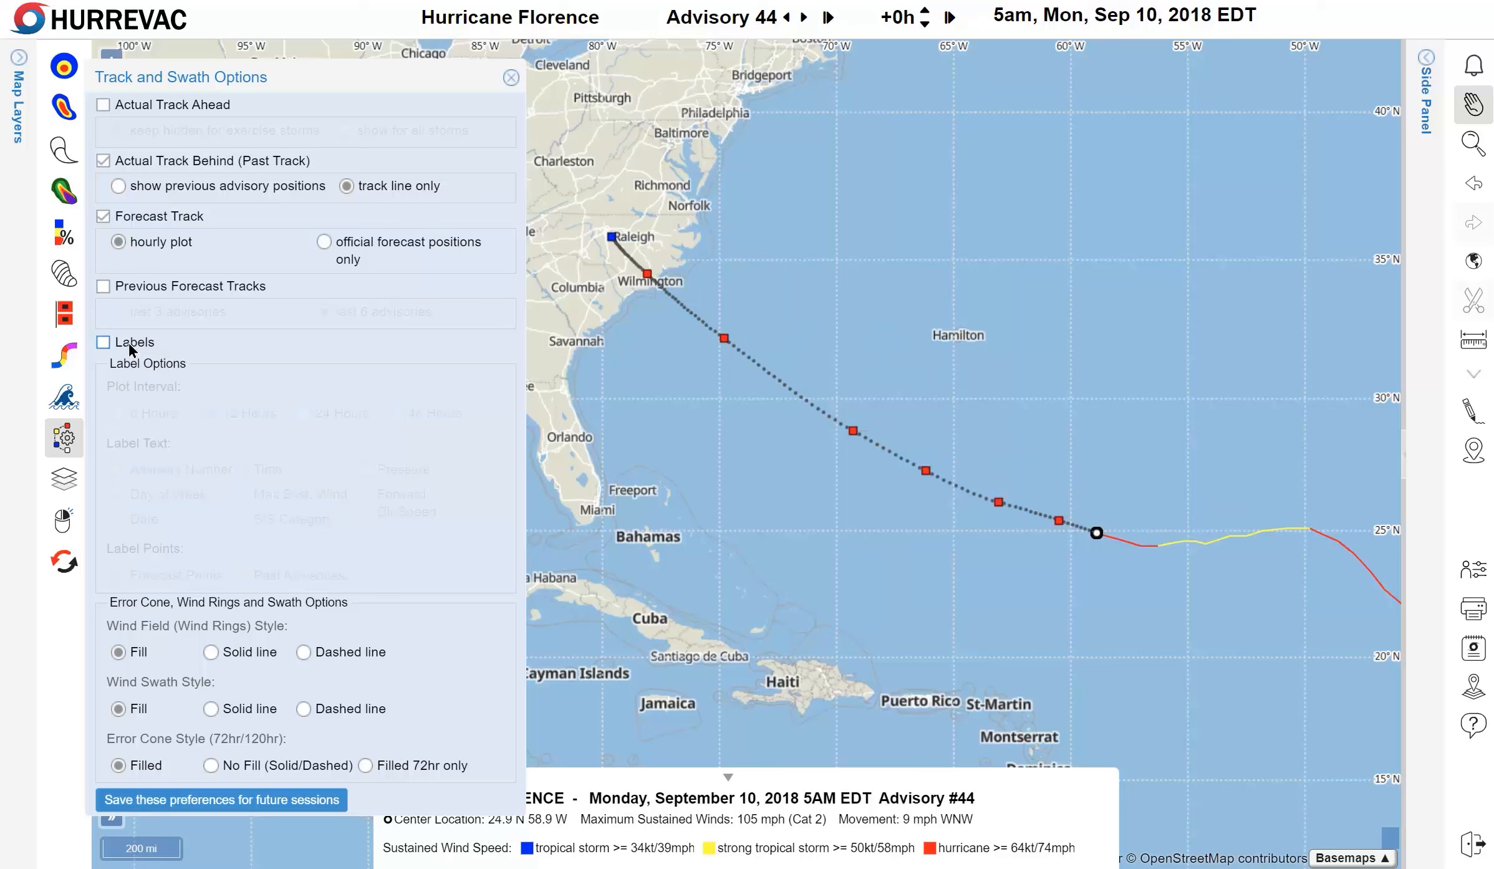
click(128, 341)
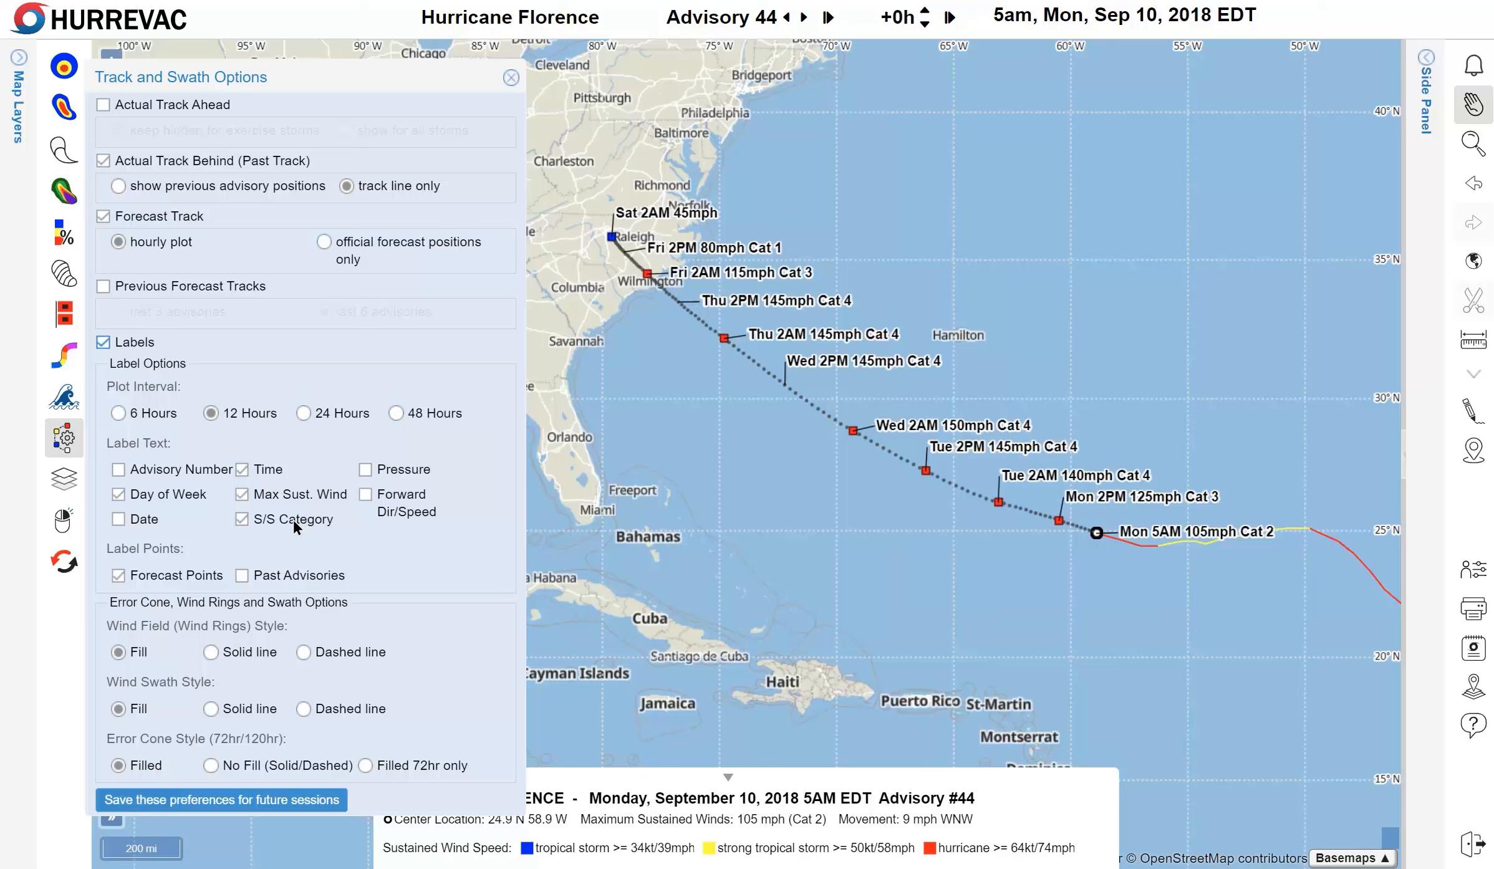
click(366, 494)
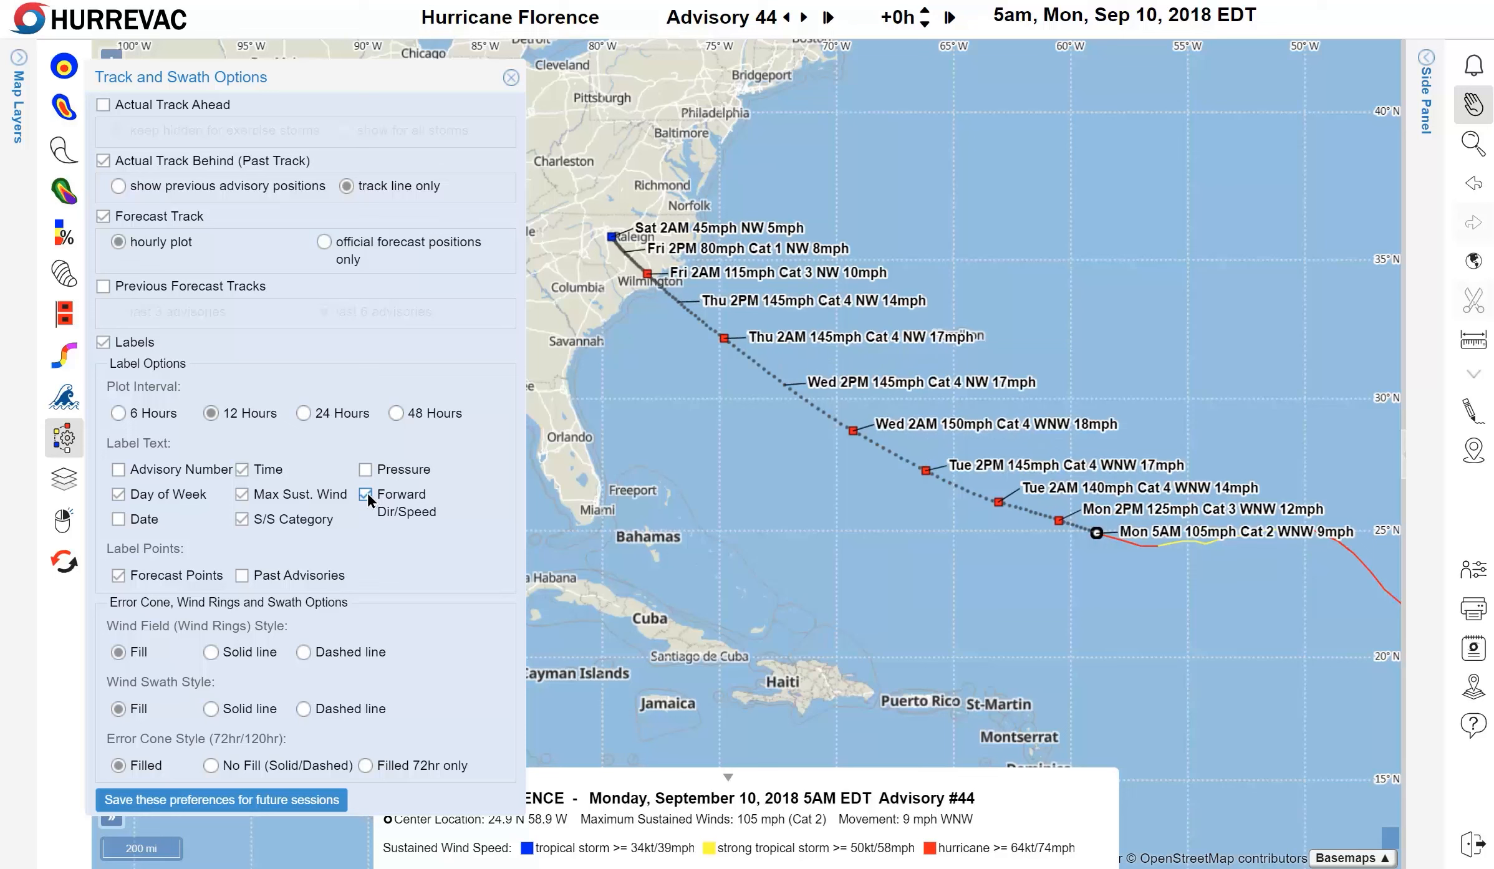
click(366, 495)
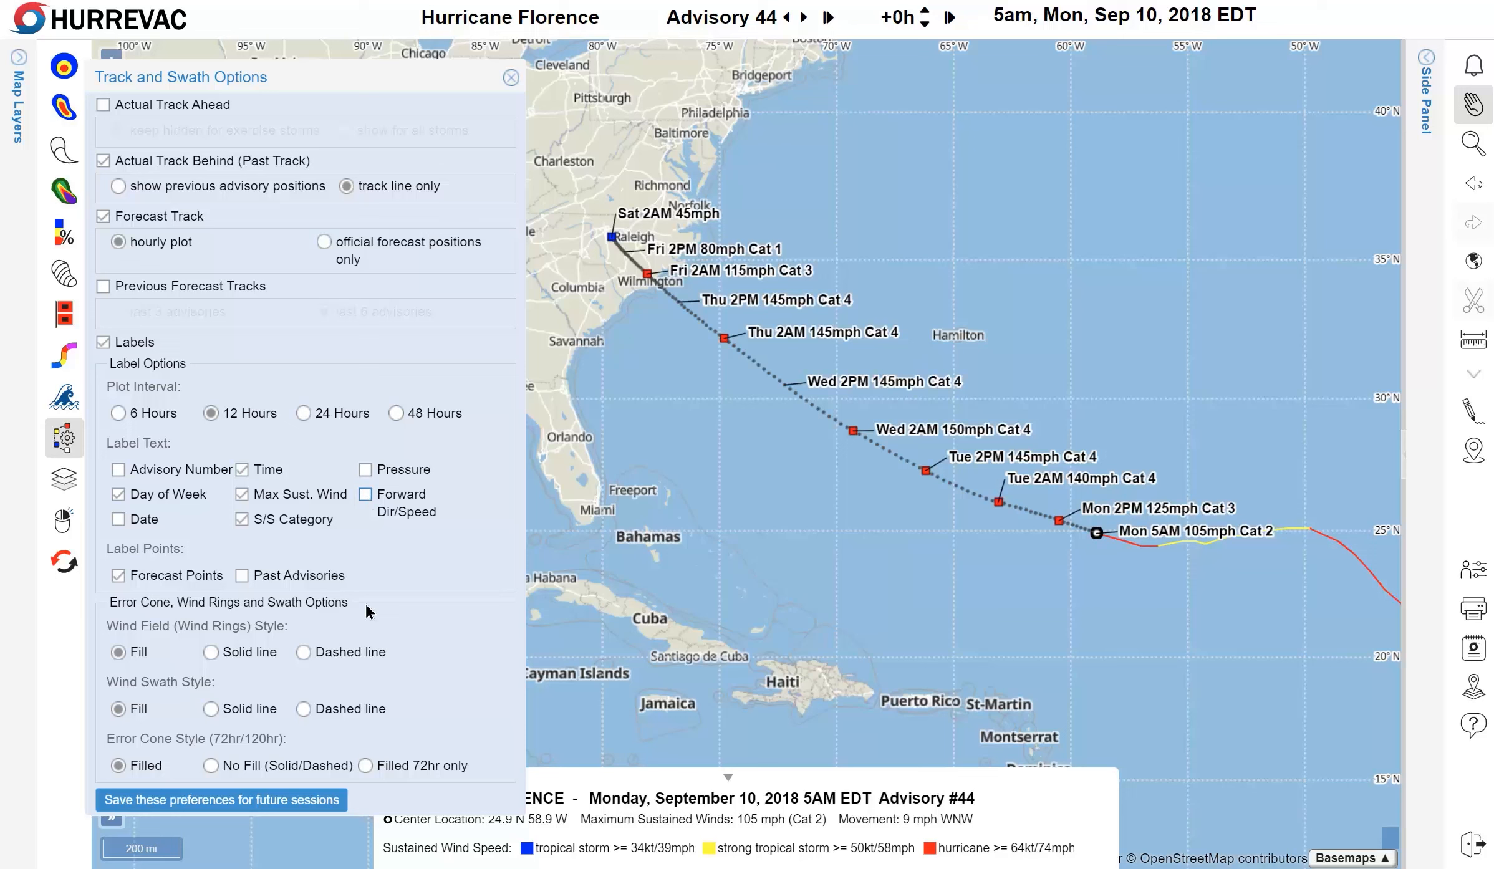
Save the track and swath preferences for future sessions.
click(209, 801)
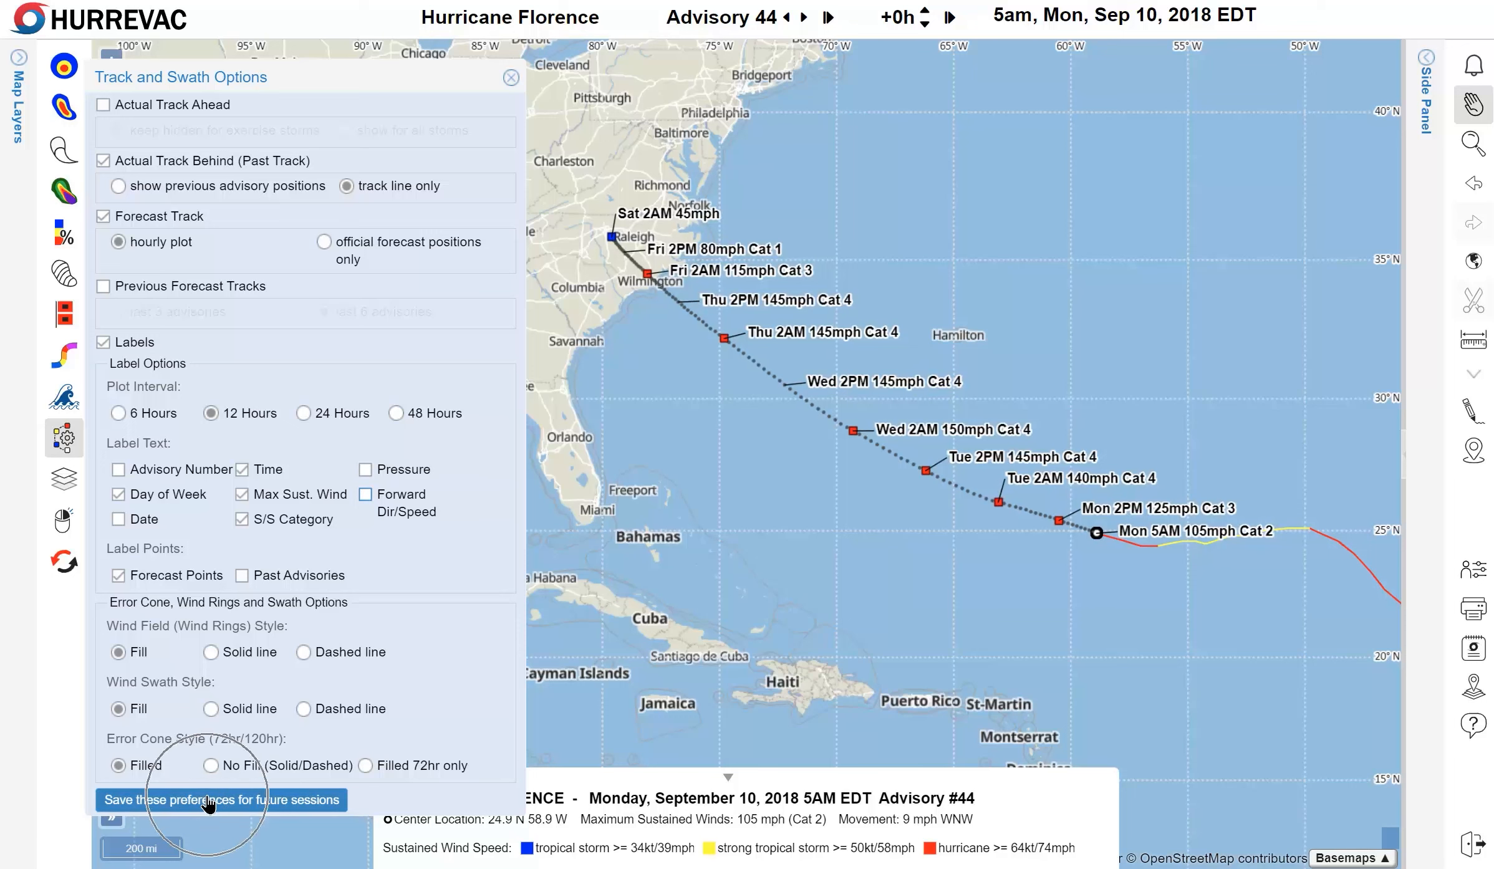
click(209, 802)
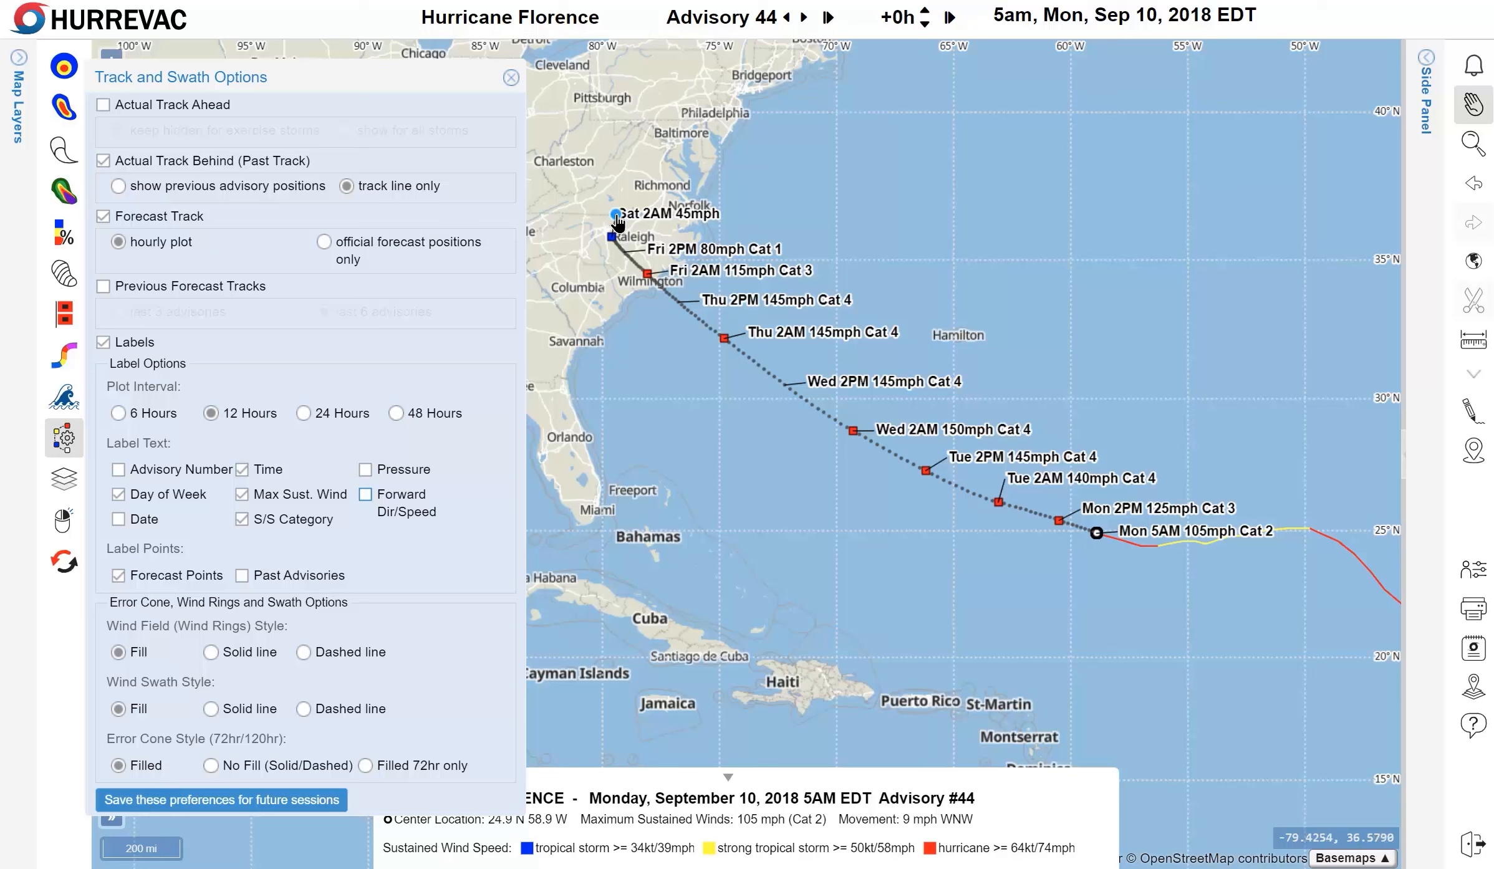
Move the Sat 2AM, Fri 2PM and Fri 2AM forecast labels farther out from the track, eastward toward the Atlantic.
drag(618, 220, 721, 163)
drag(647, 253, 734, 226)
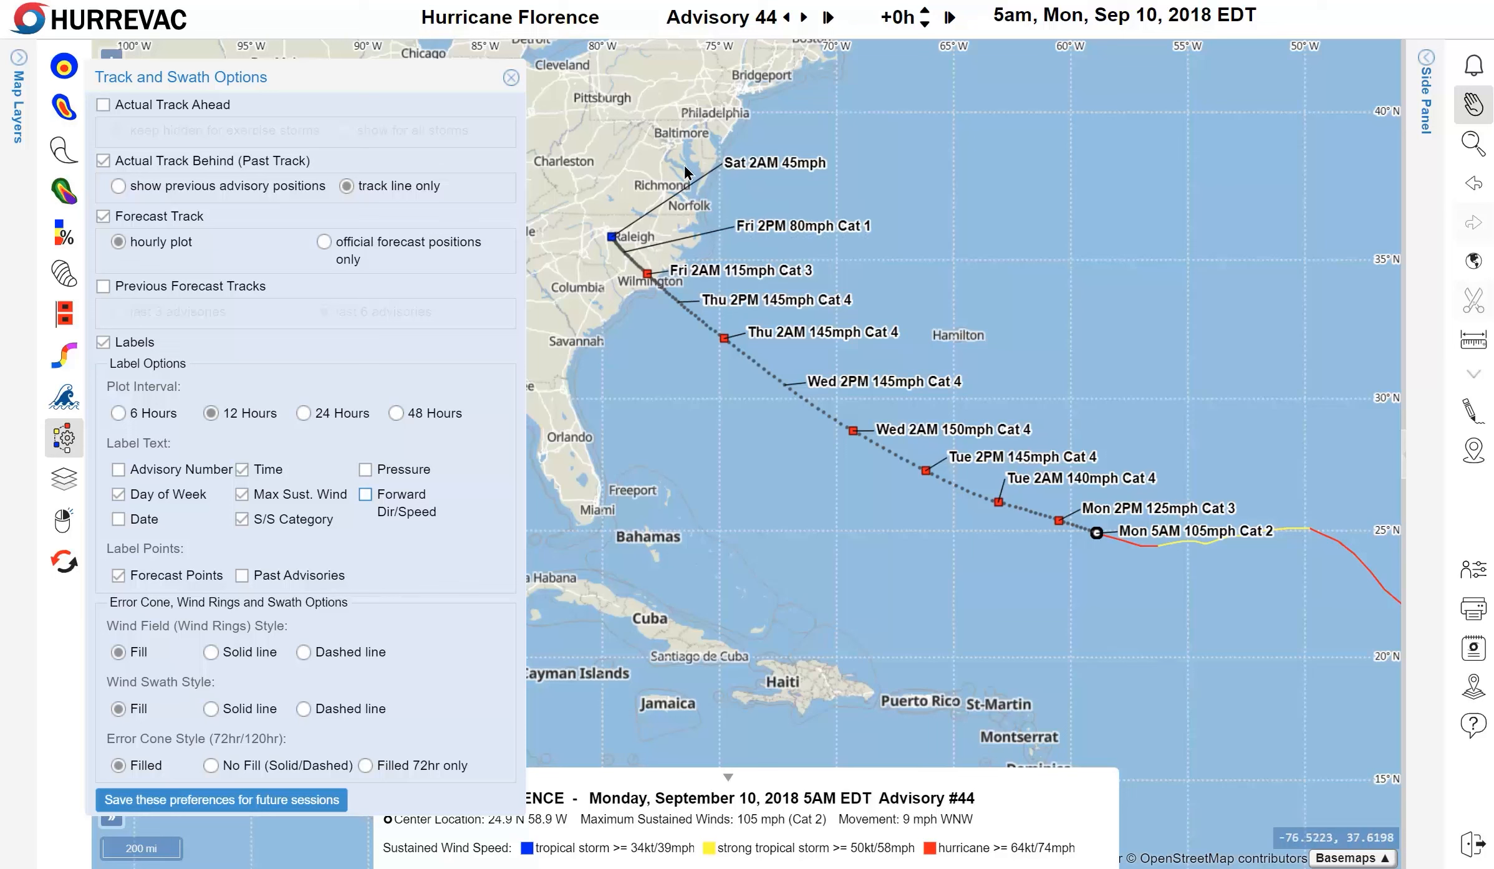
drag(674, 282, 743, 280)
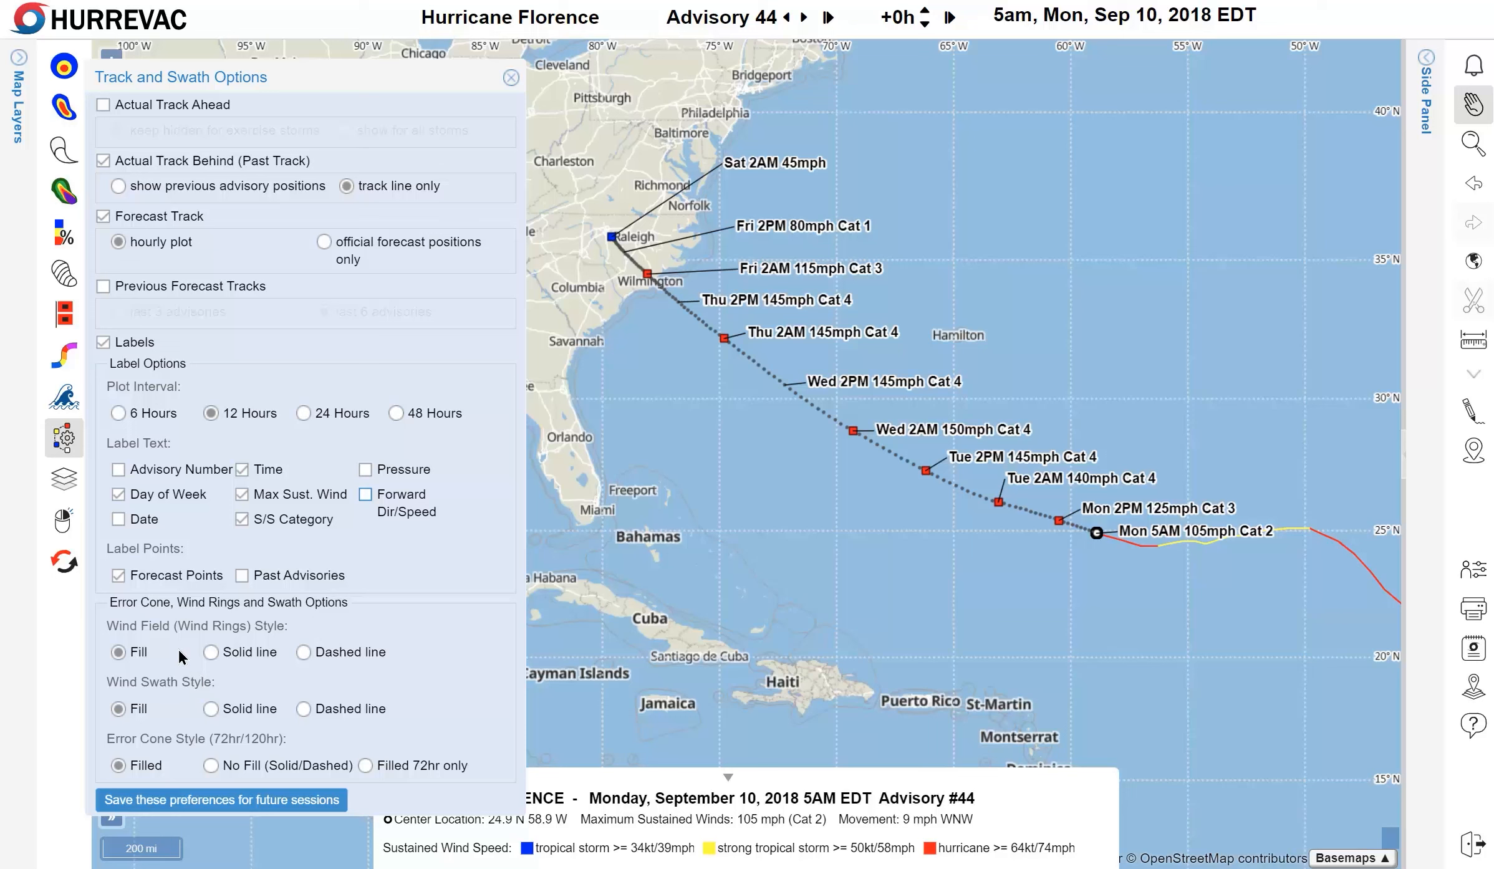
Hide the track labels and display Florence's forecast wind field together with the deterministic forecast wind swath.
click(138, 342)
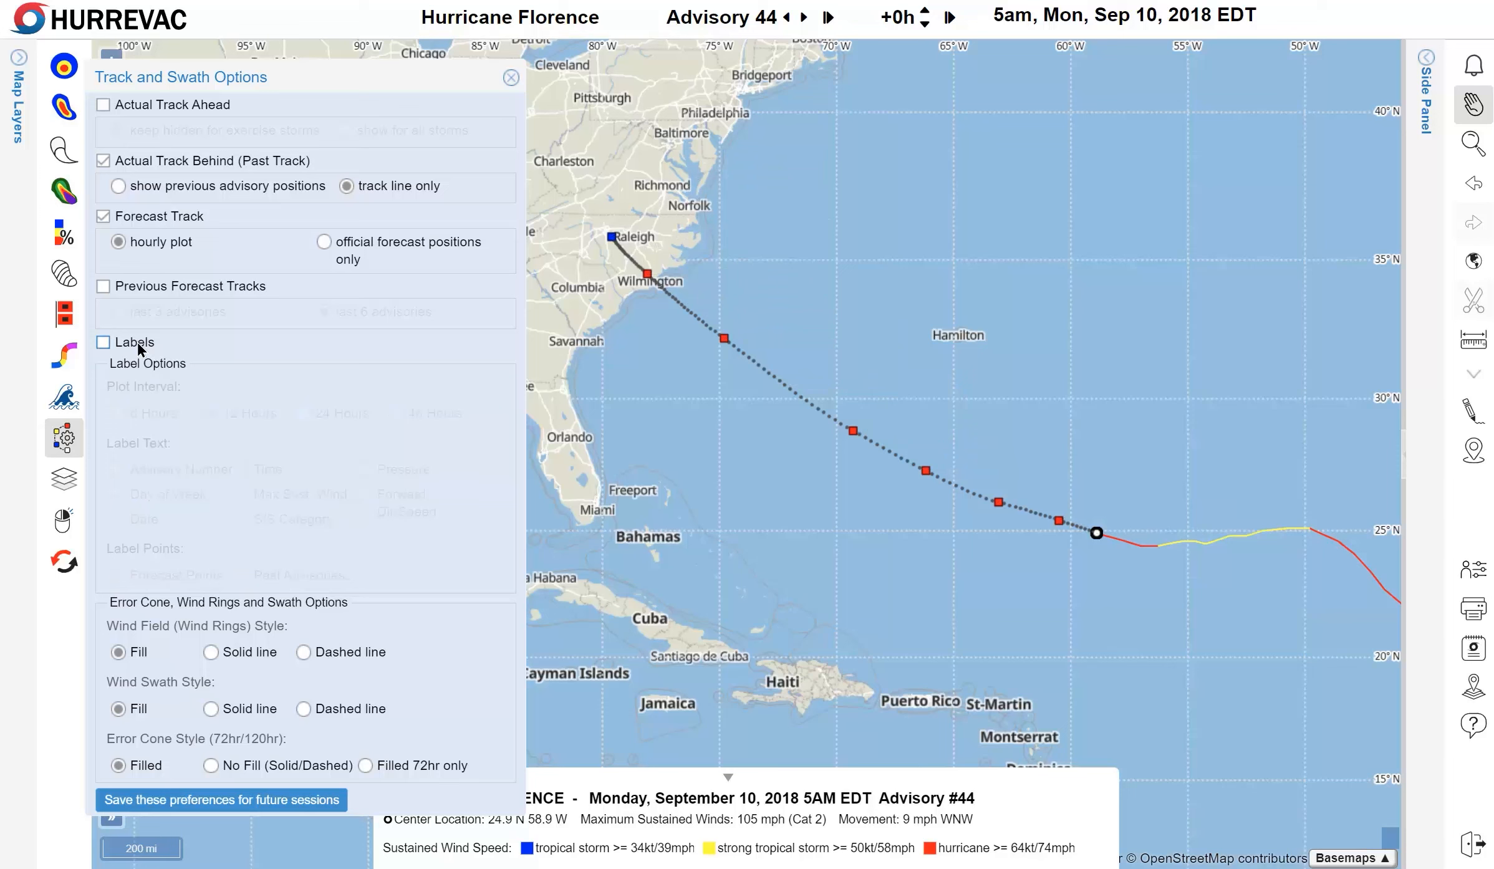
click(60, 79)
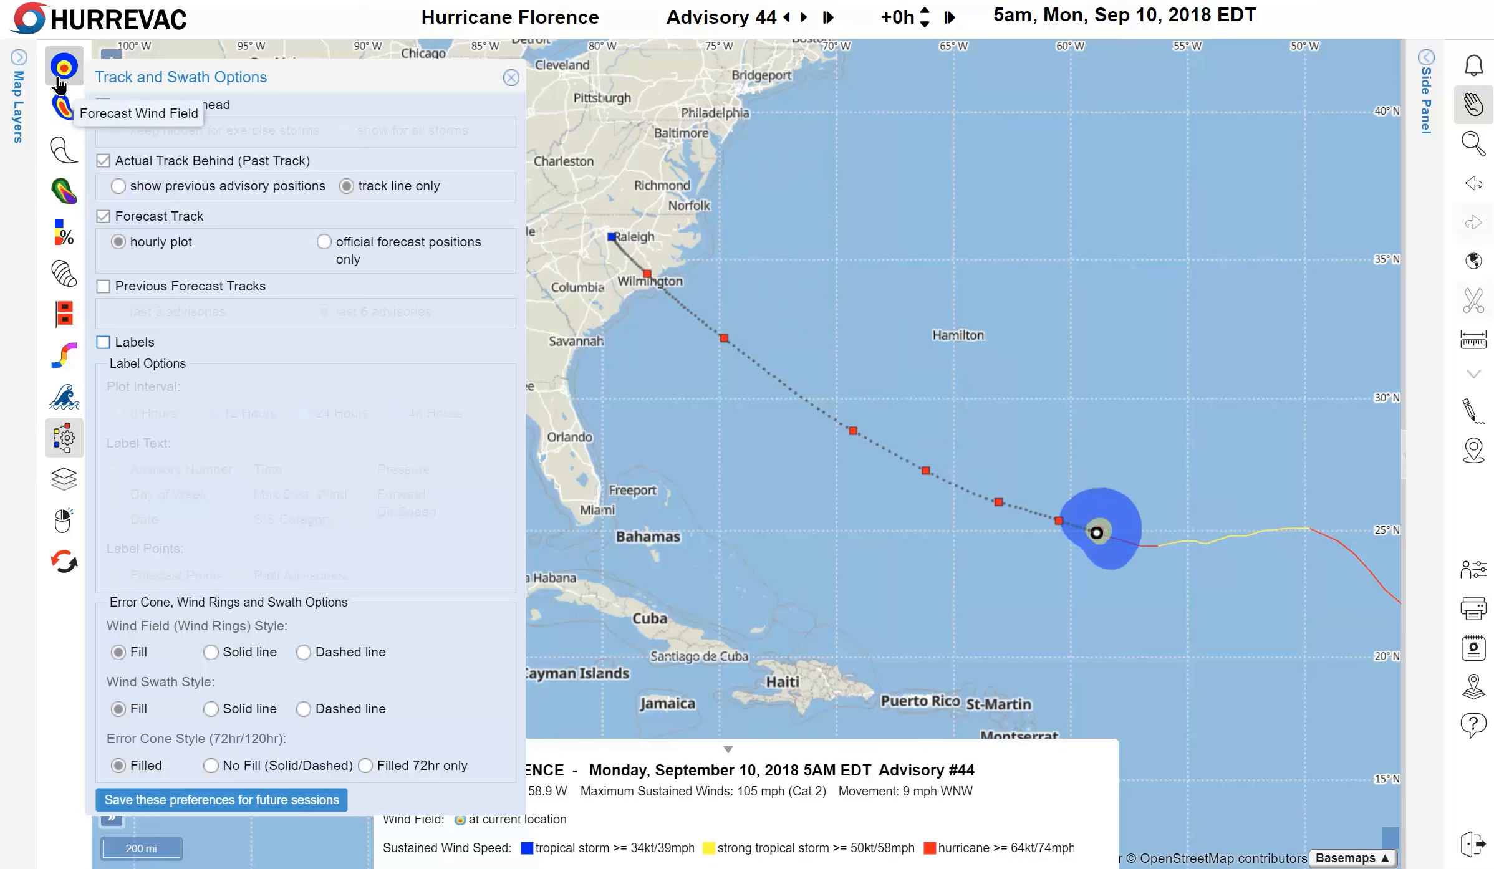
click(61, 109)
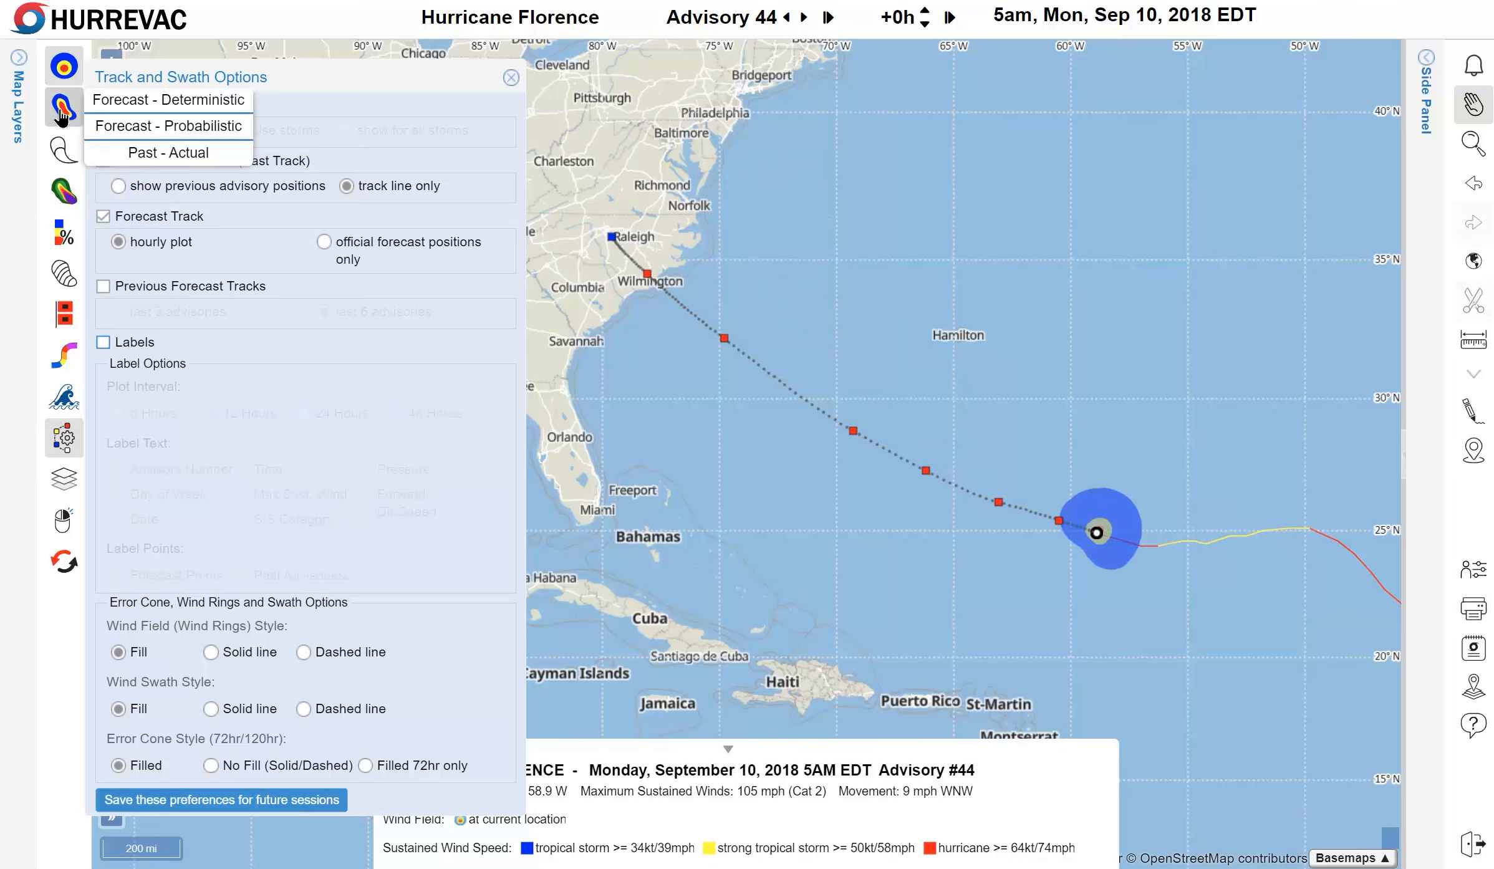
click(105, 104)
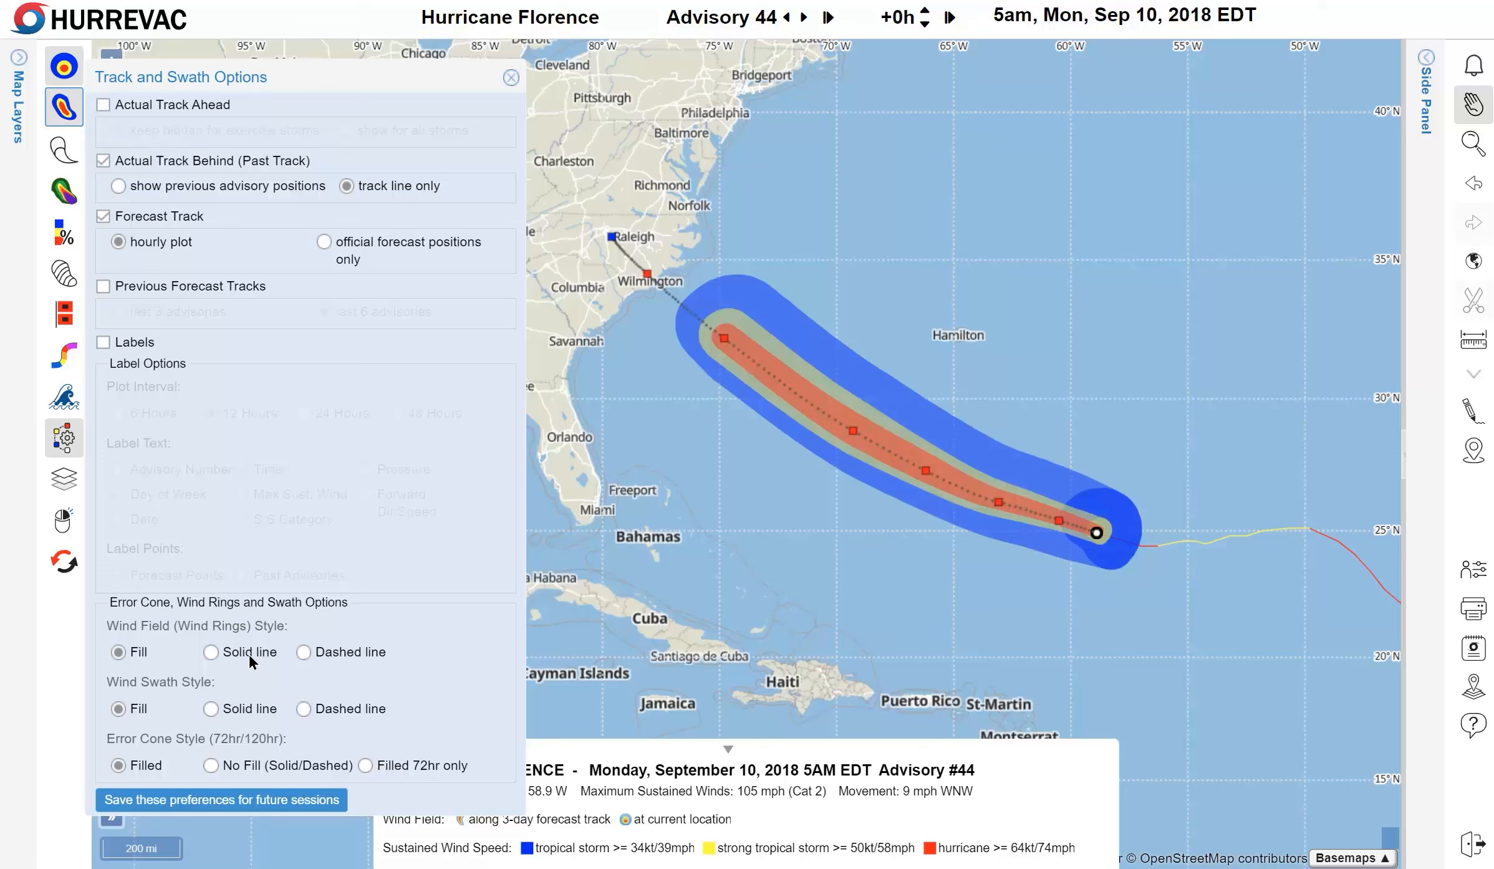
Set the wind swath style to solid line after trying the dashed line, and show the track labels again.
click(252, 713)
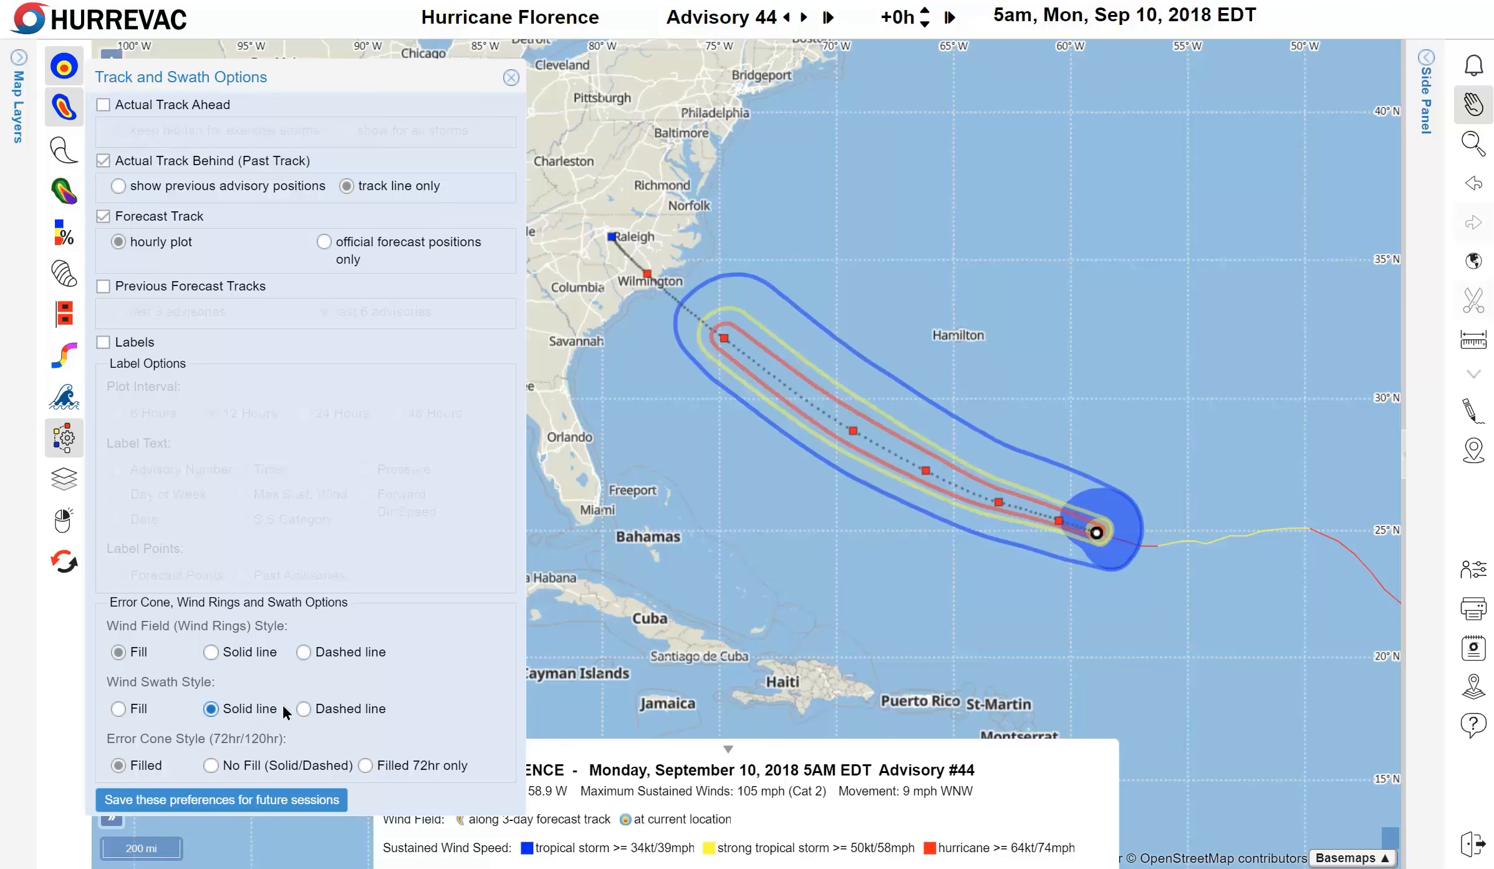
click(340, 707)
click(251, 709)
click(147, 343)
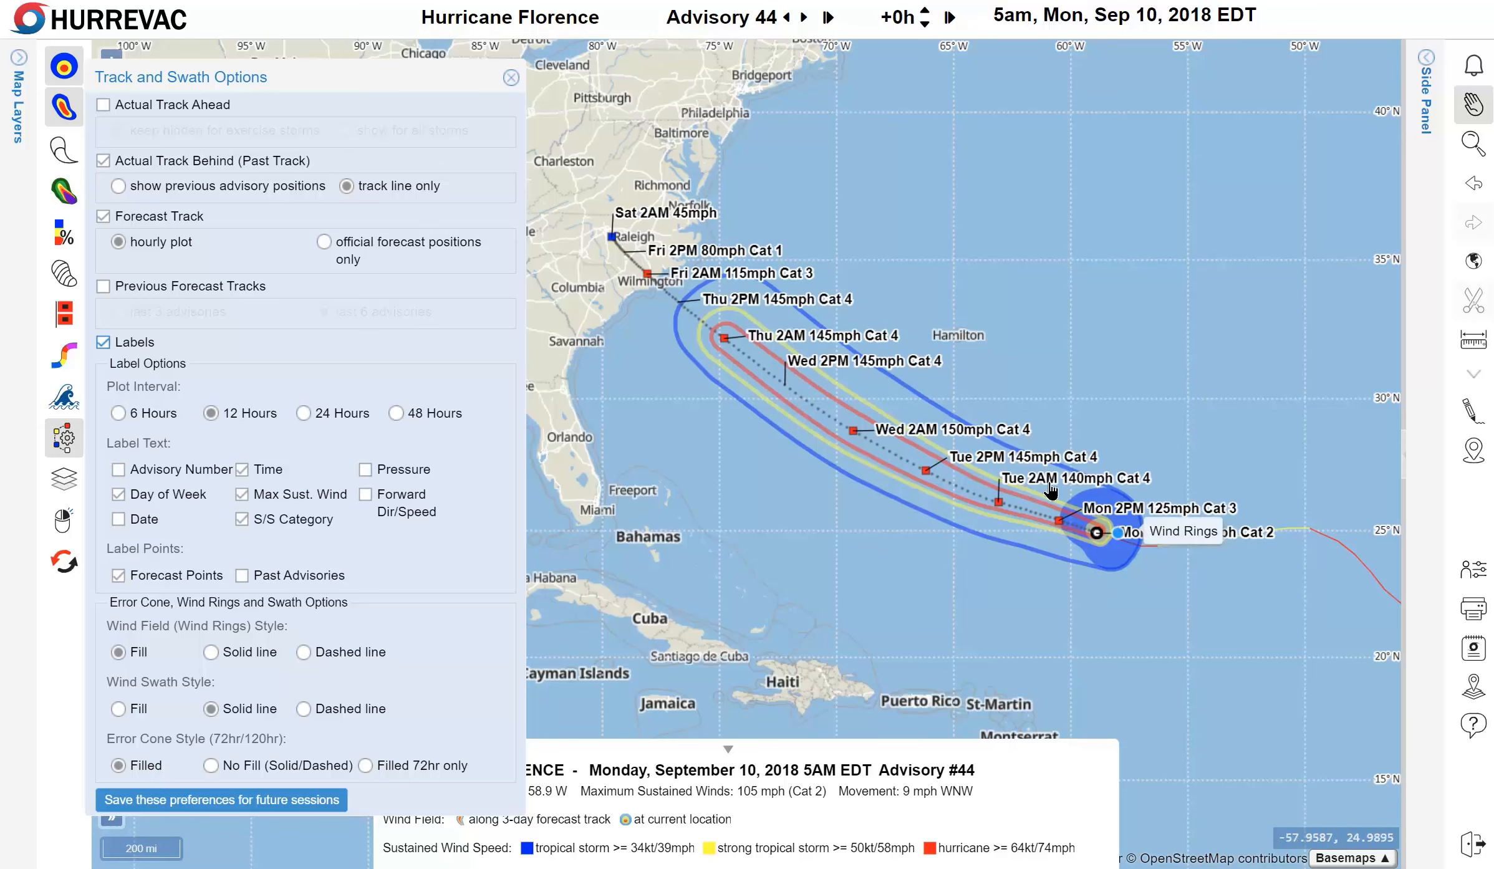
click(515, 82)
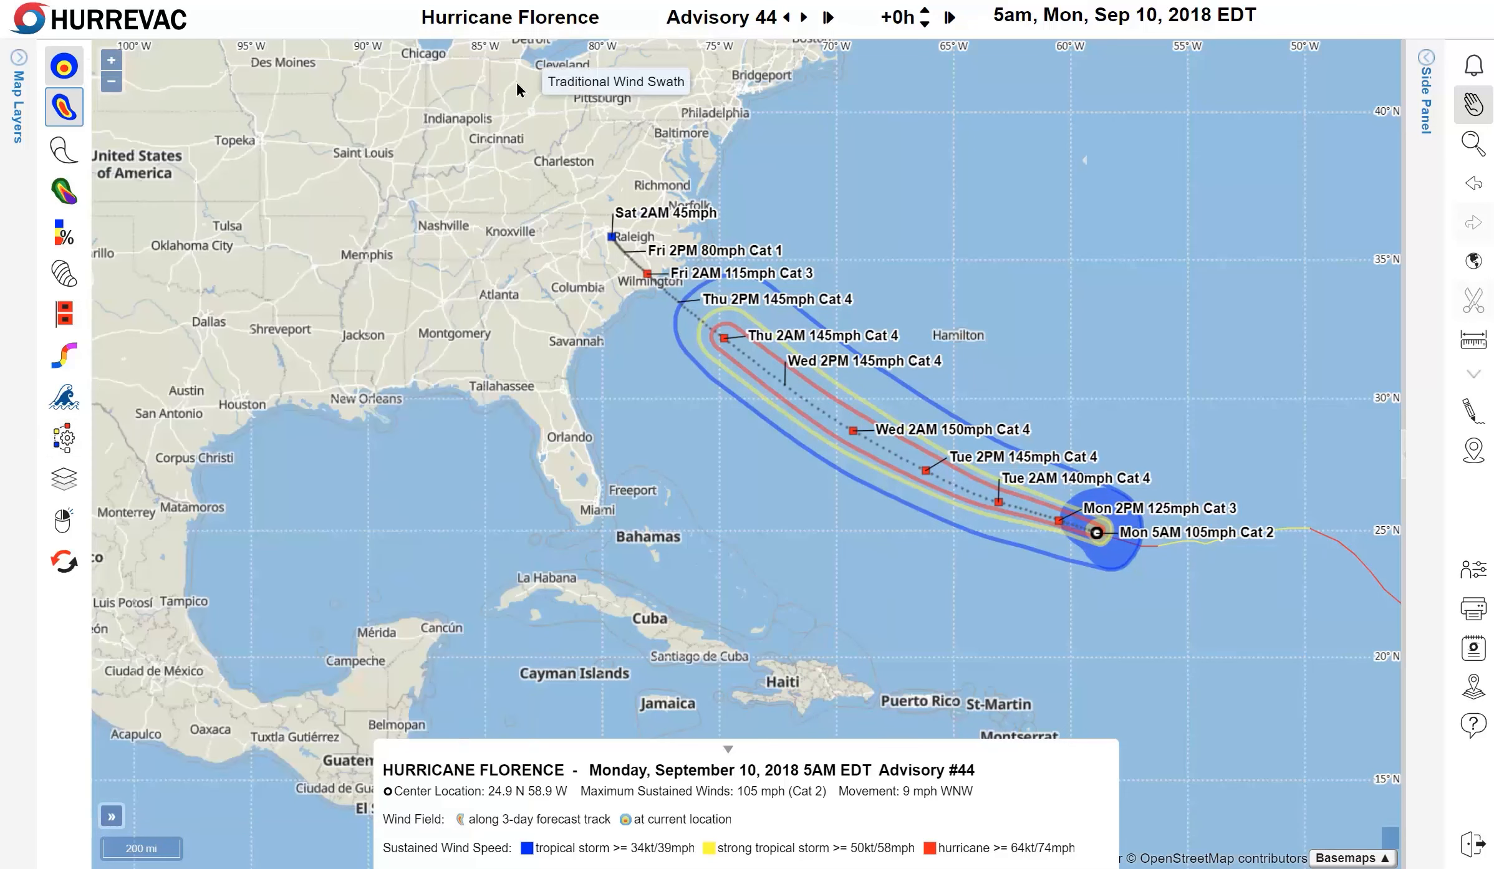
Turn off Florence's current wind field and the deterministic forecast wind swath.
click(67, 75)
mouse_move(64, 107)
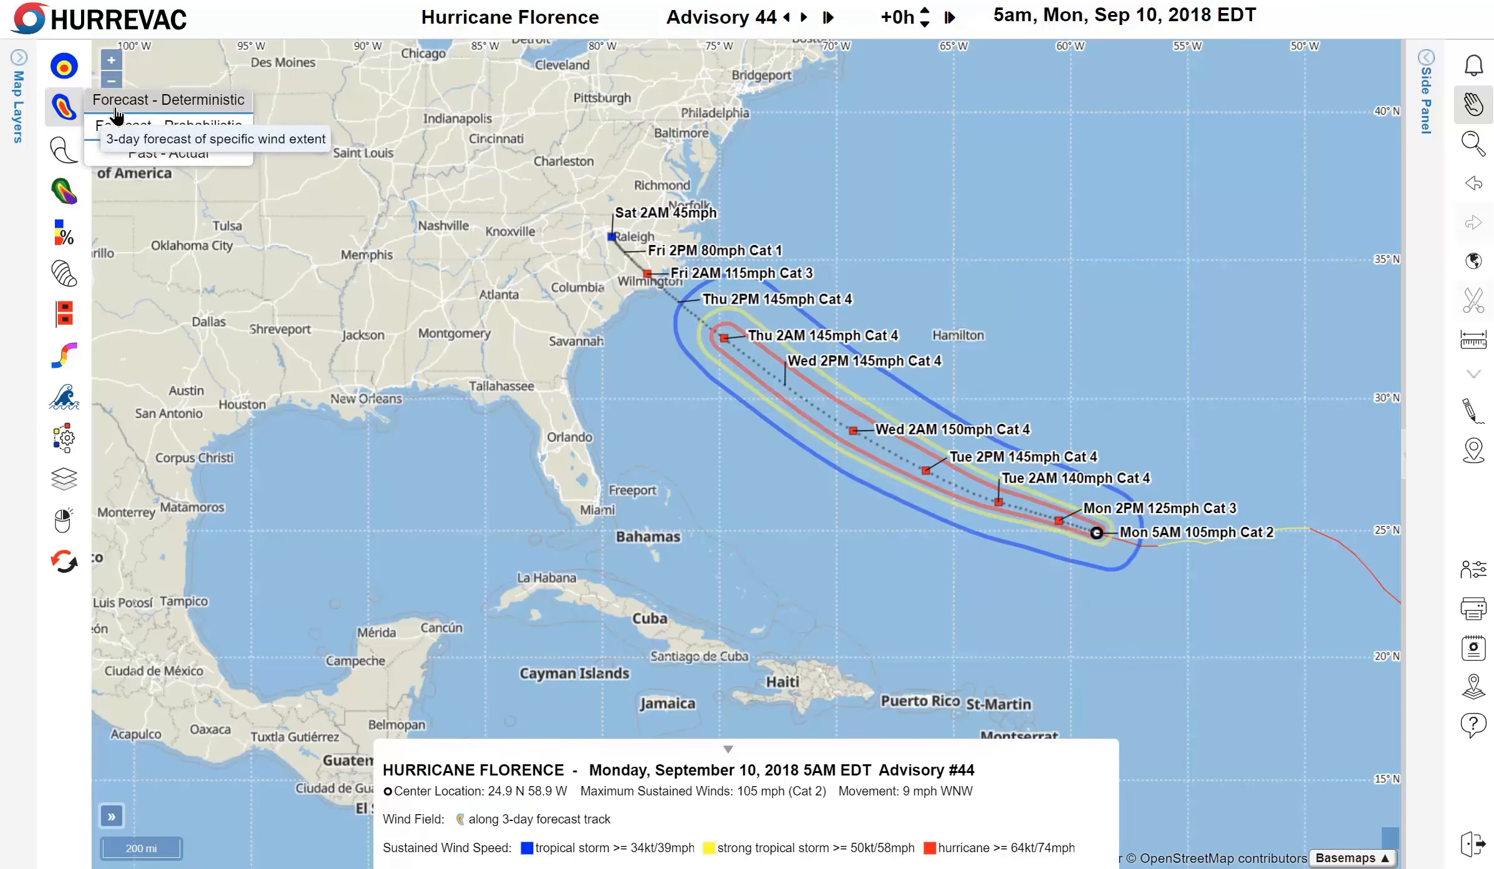
click(118, 112)
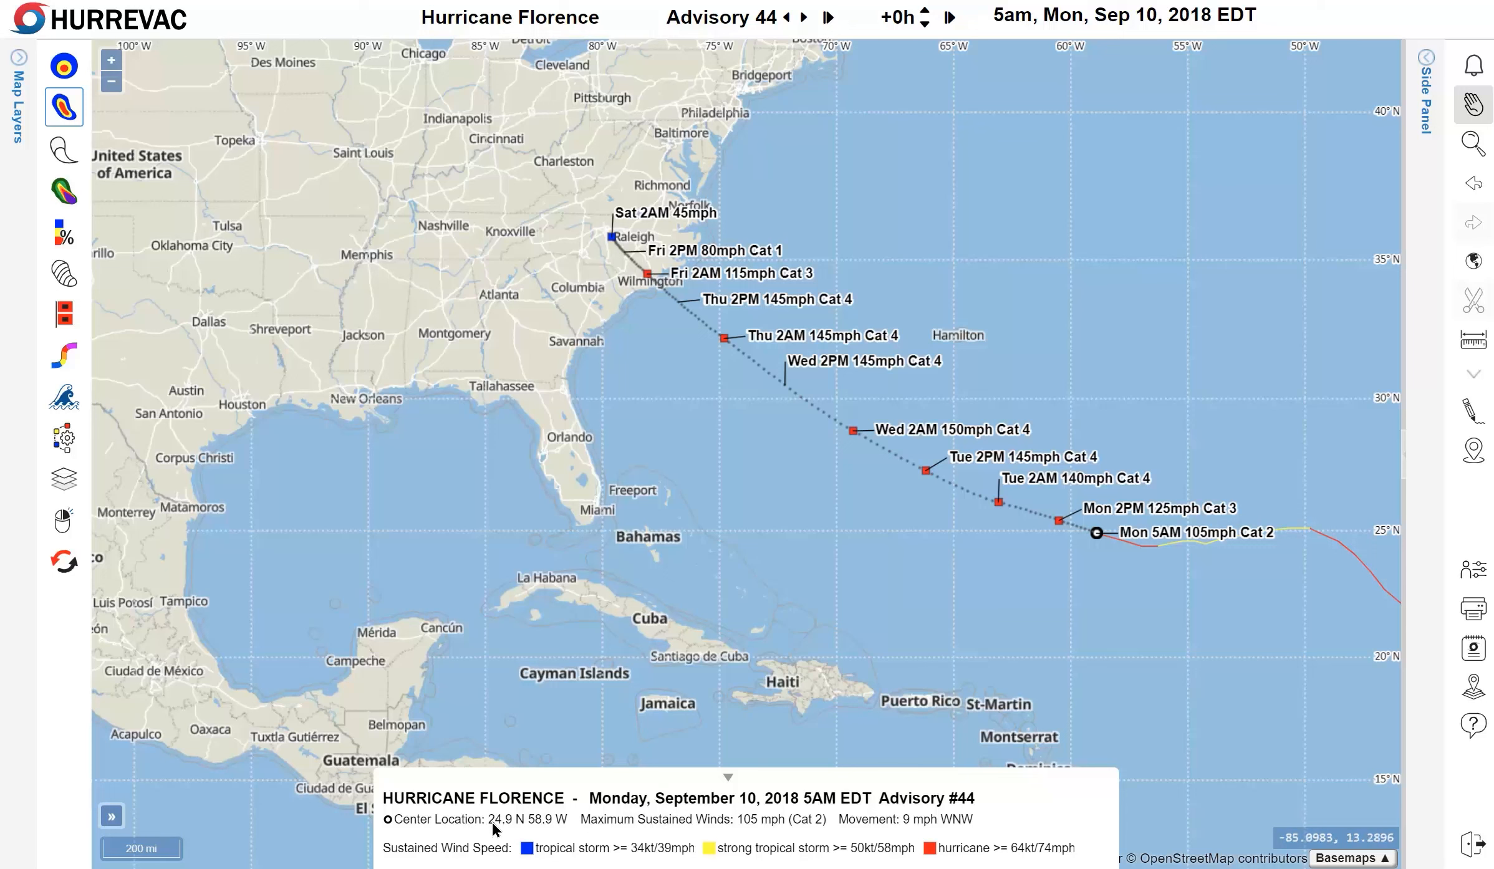
Move the storm information out of the legend into a storm info box on the map near Shreveport.
click(704, 809)
click(878, 804)
right_click(275, 312)
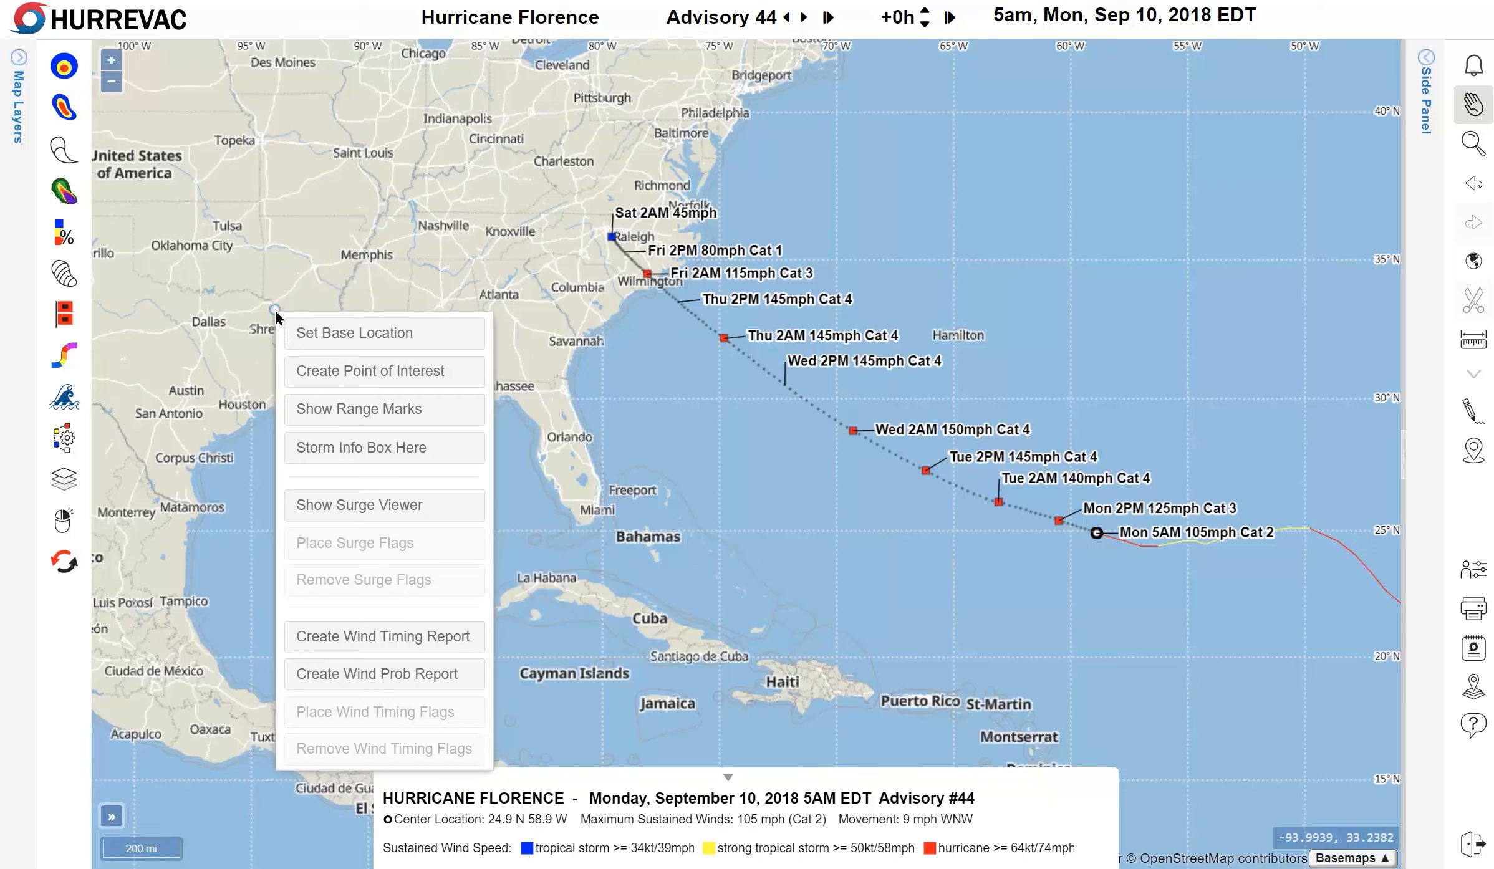
click(406, 465)
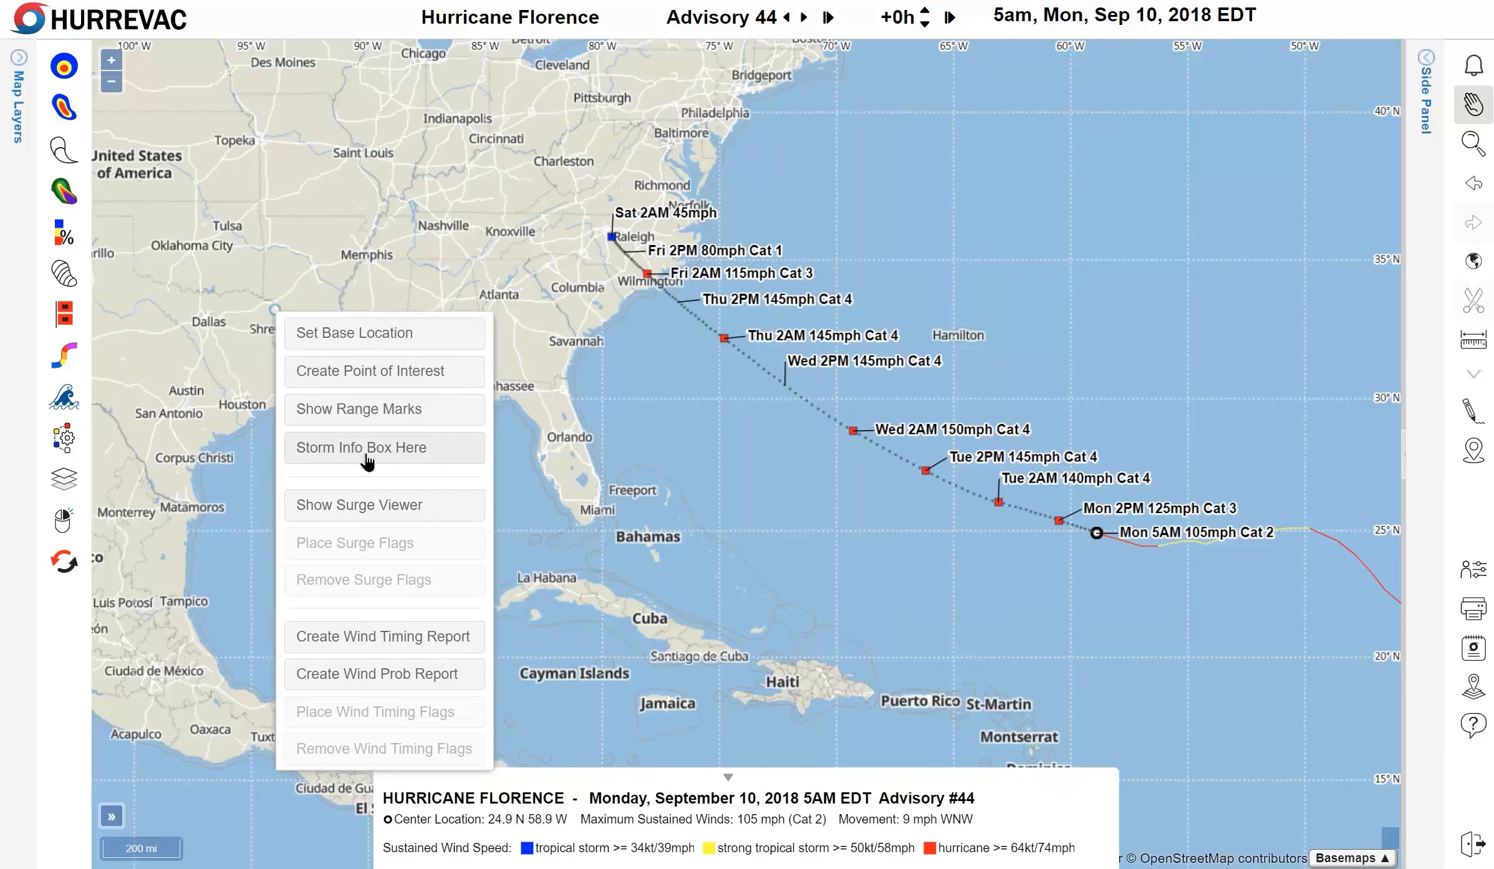
click(373, 459)
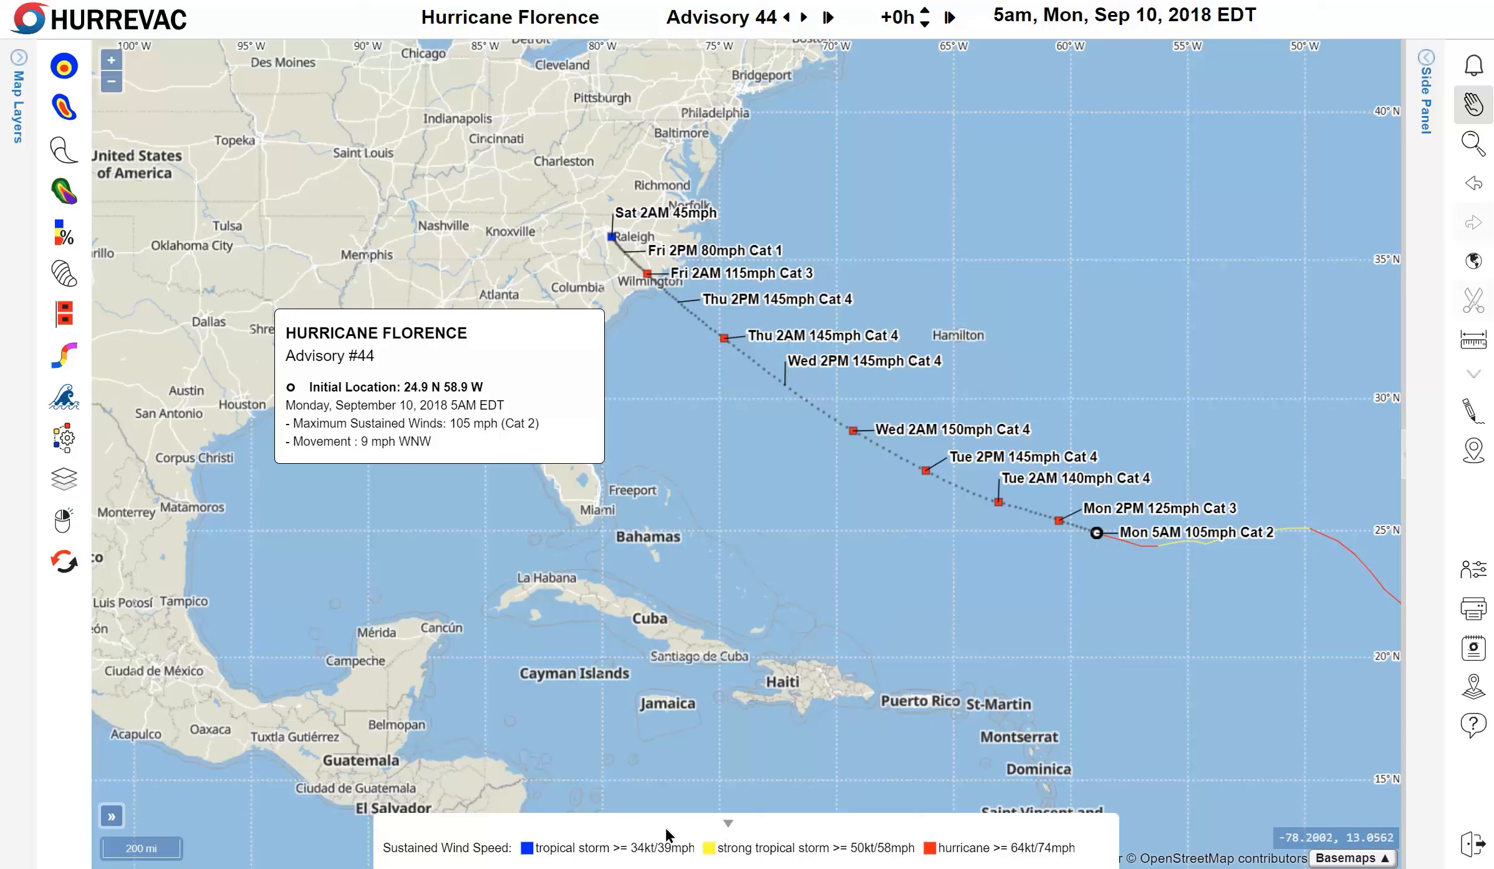
Collapse and reopen the map legend, and return the storm info from the map box to the legend.
click(728, 826)
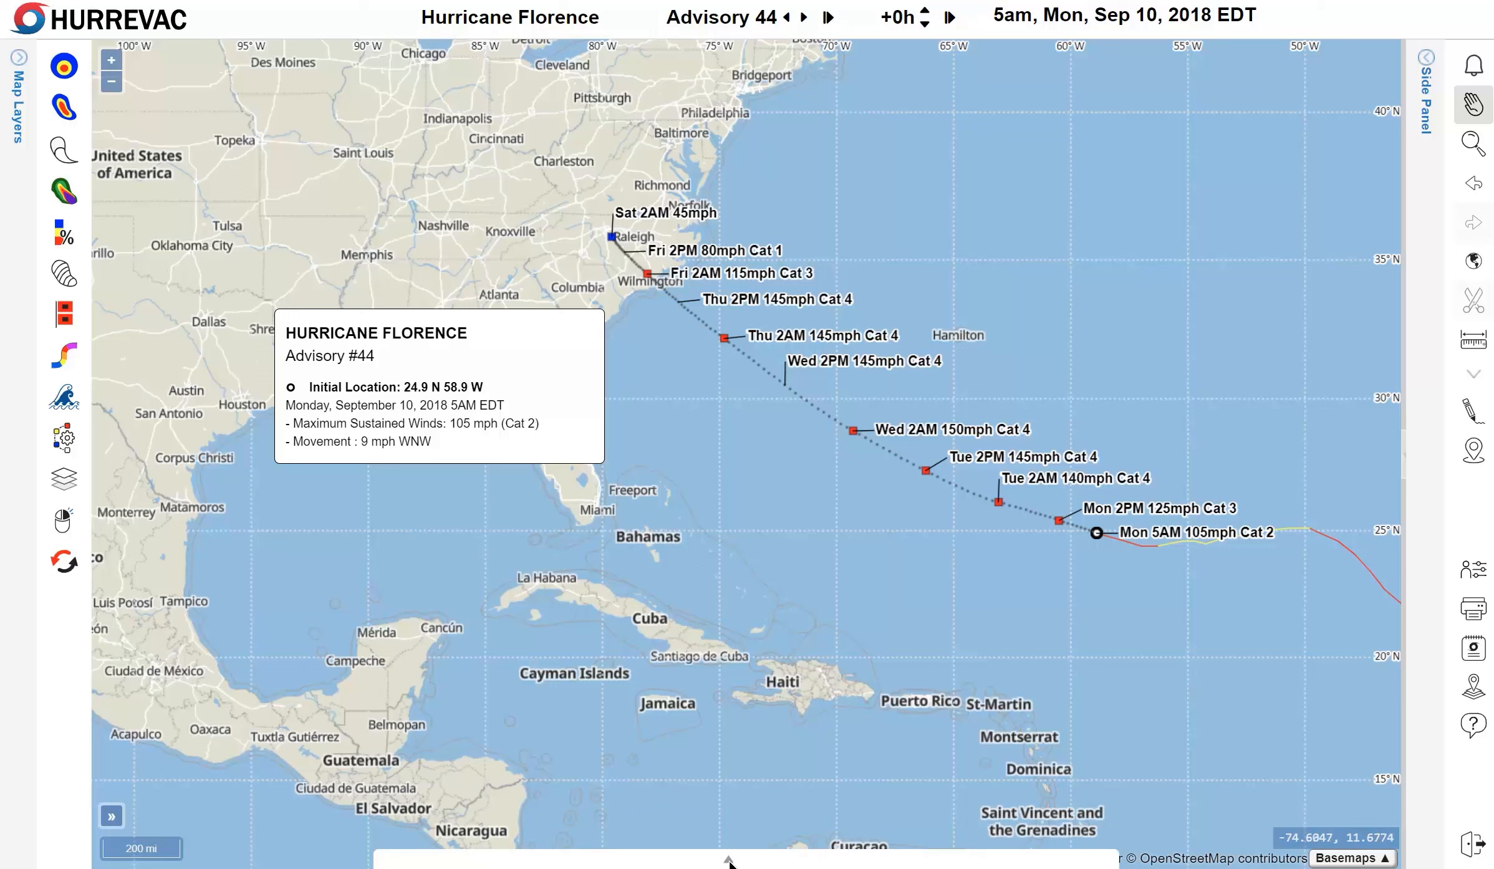
click(728, 858)
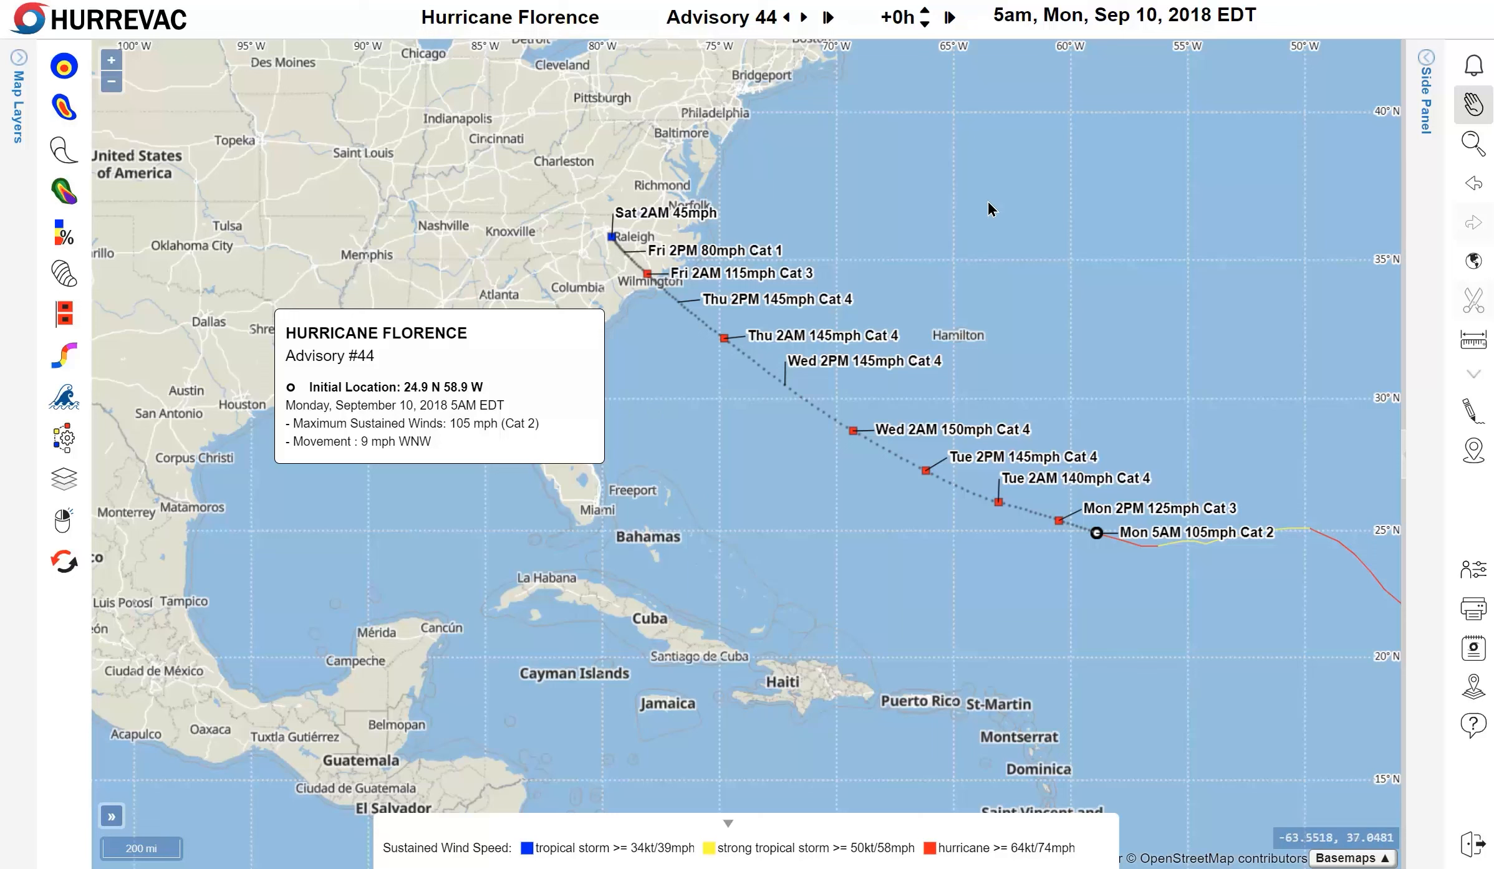
right_click(914, 214)
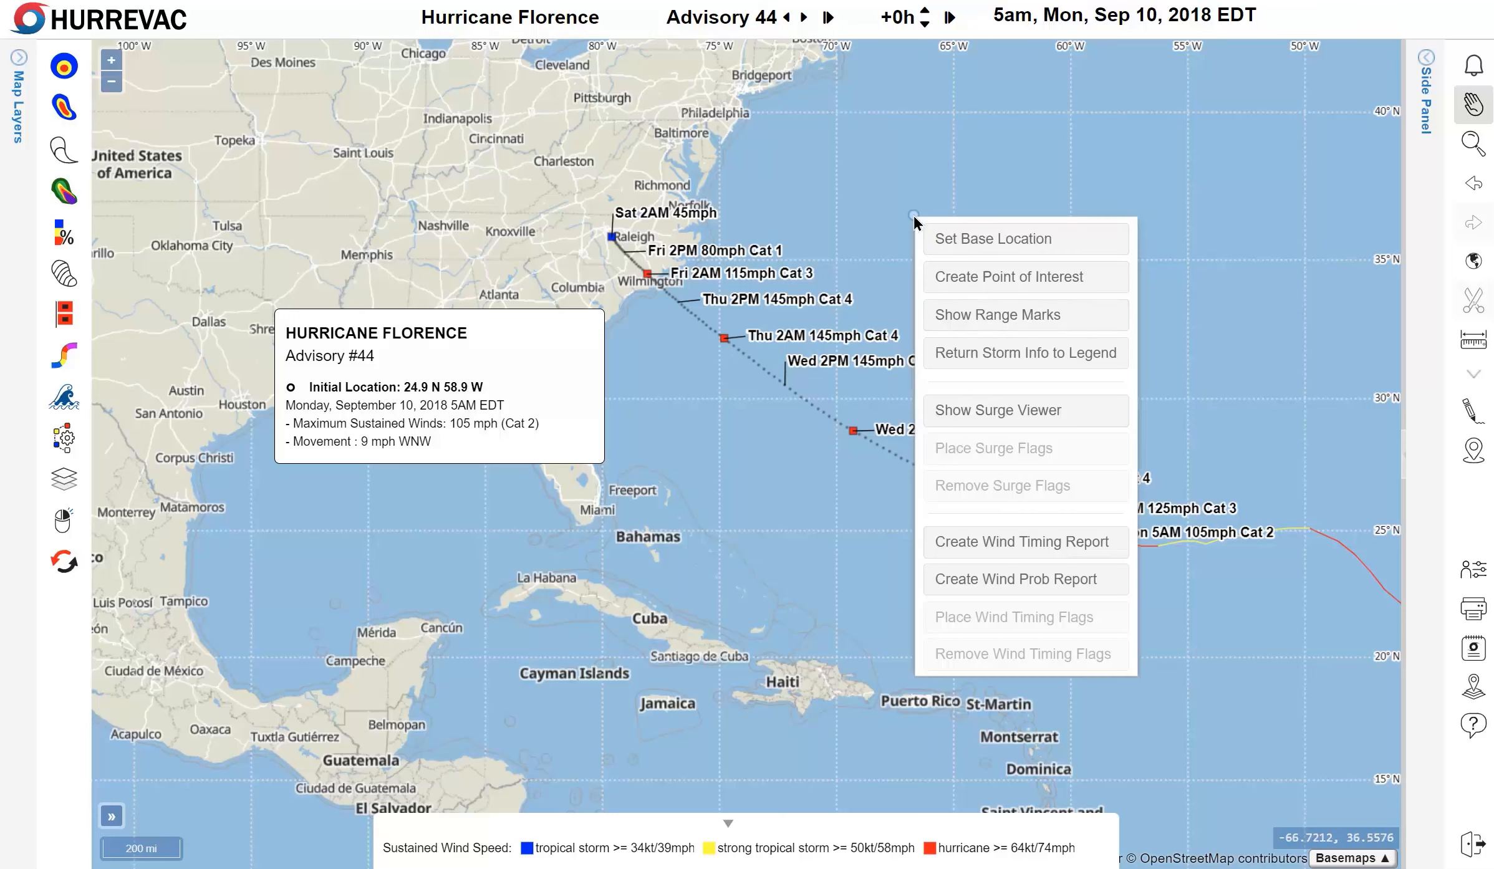
click(1035, 354)
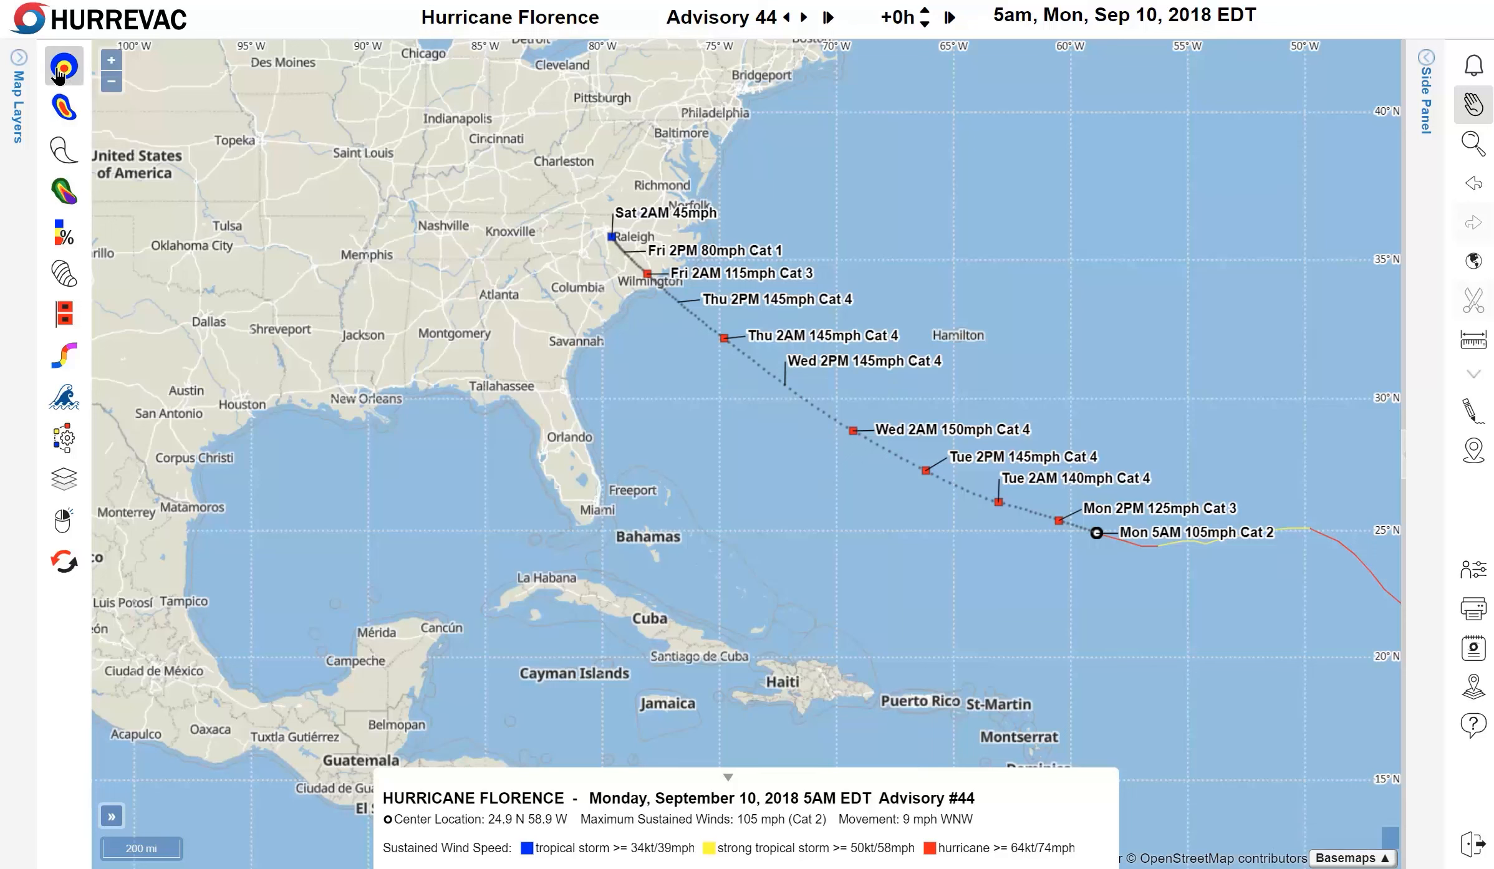
Preview the FEMA Regions, USACE Districts and NWS County Warning Areas resource layers, leaving only State / County Boundaries displayed.
click(19, 66)
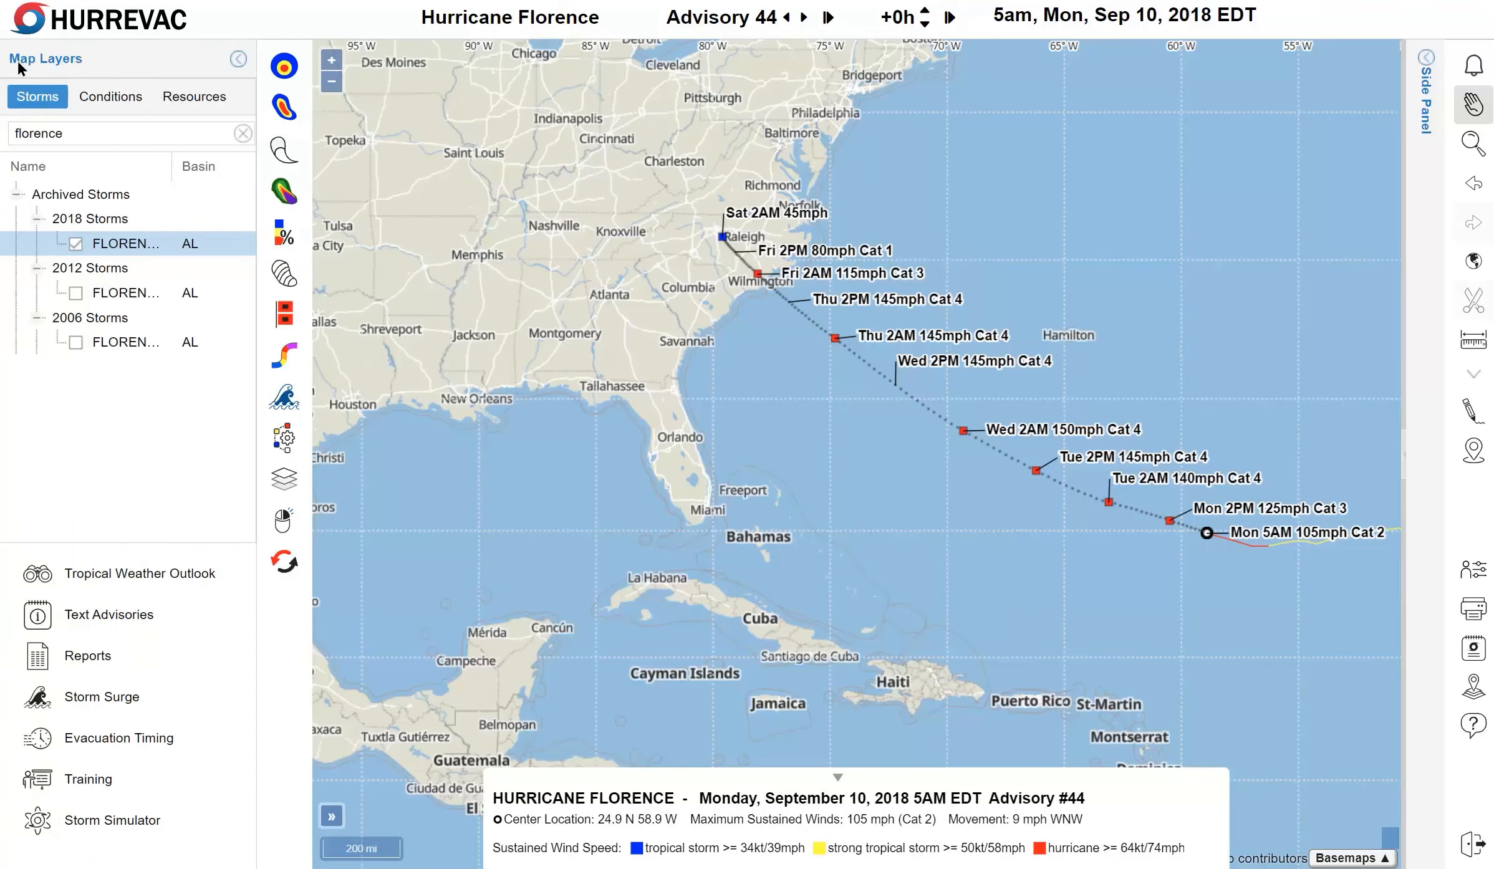
click(199, 102)
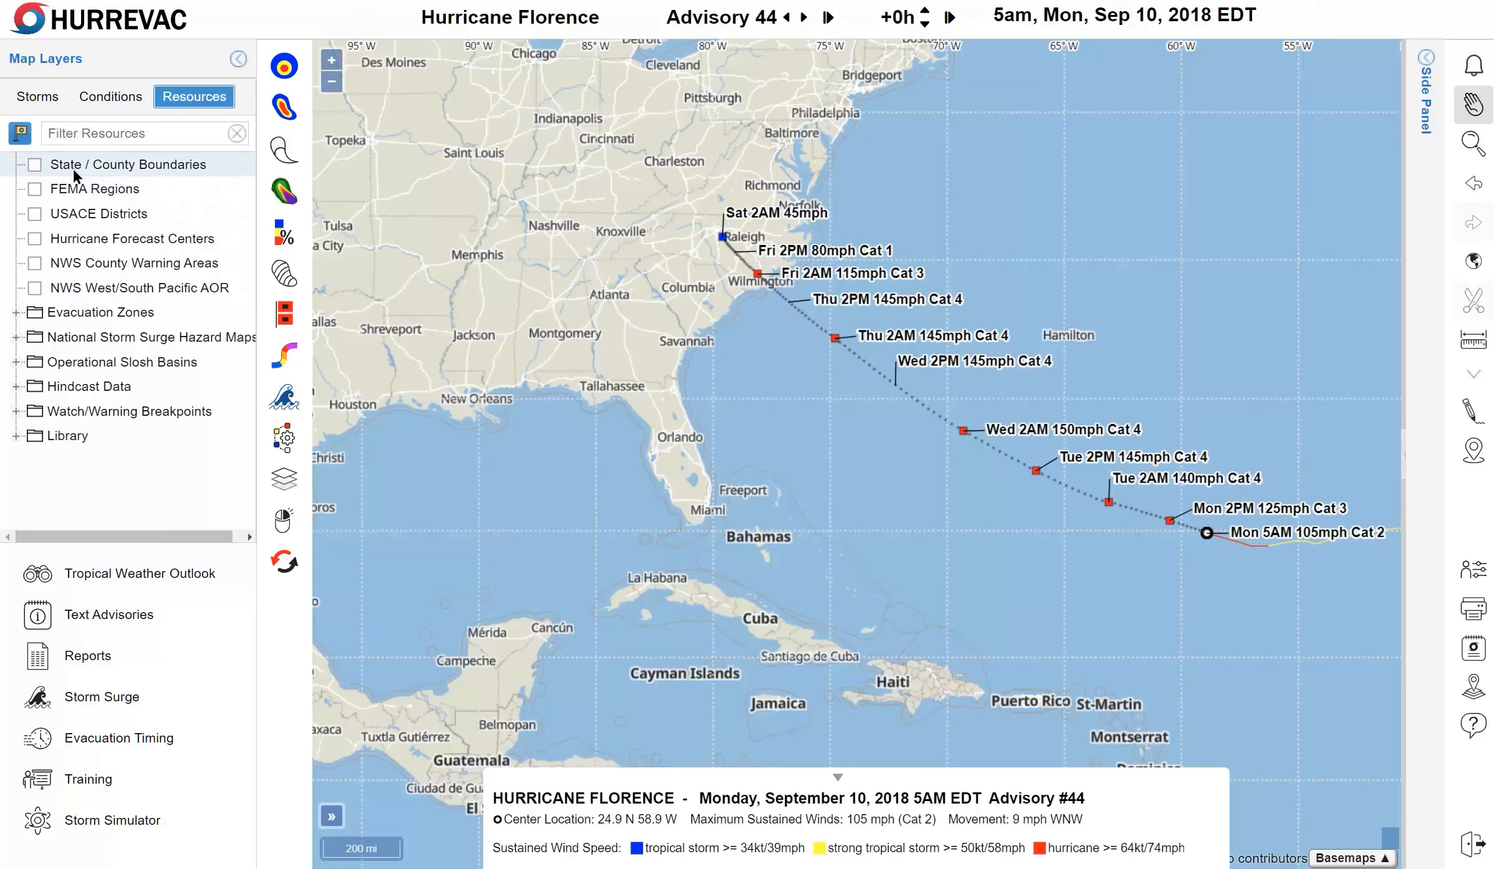
click(35, 164)
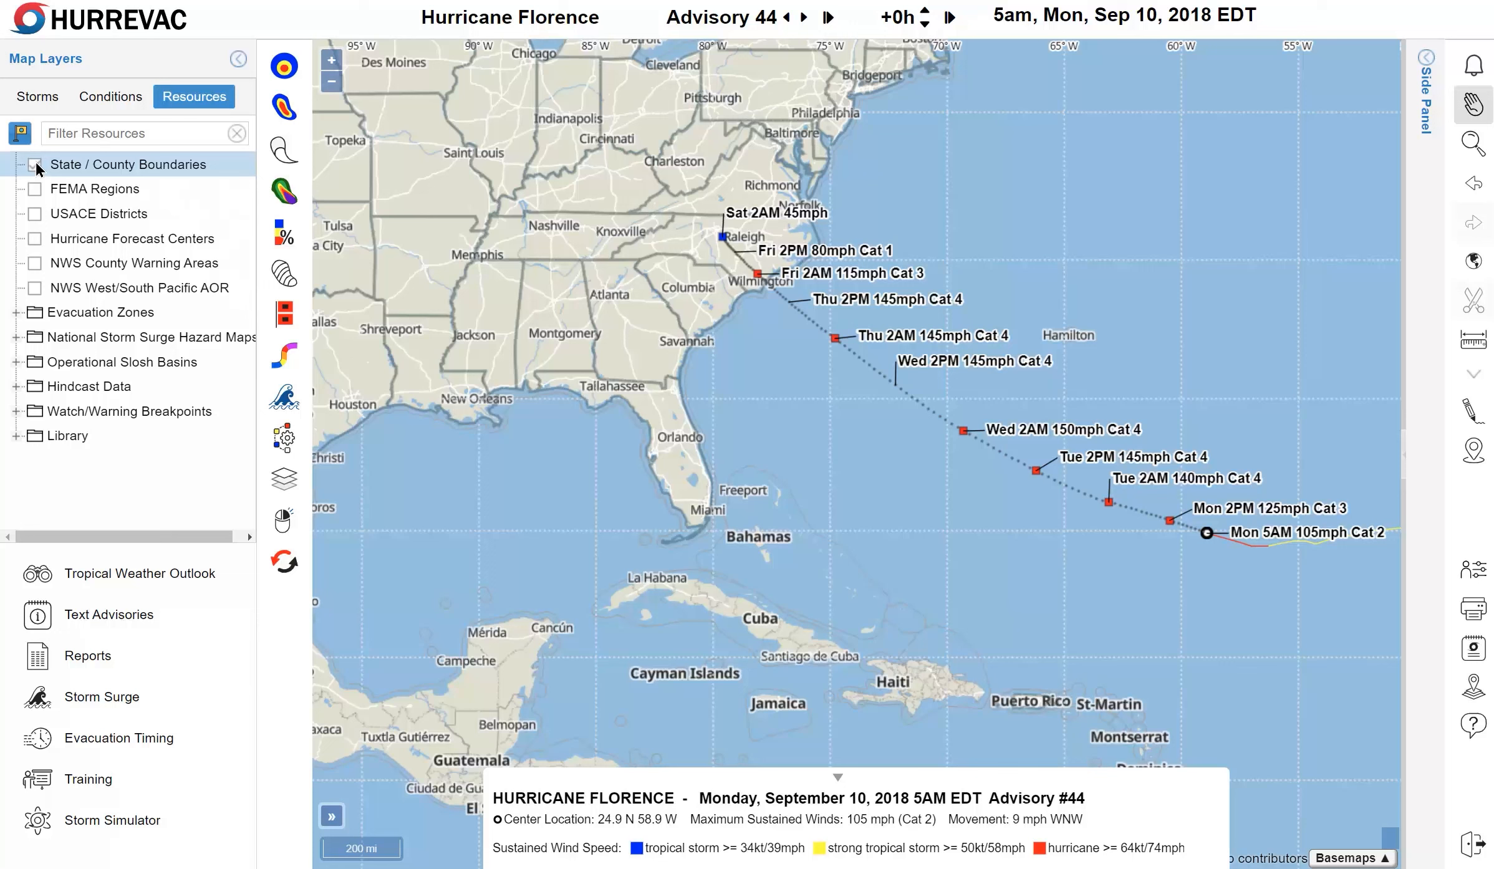
click(35, 163)
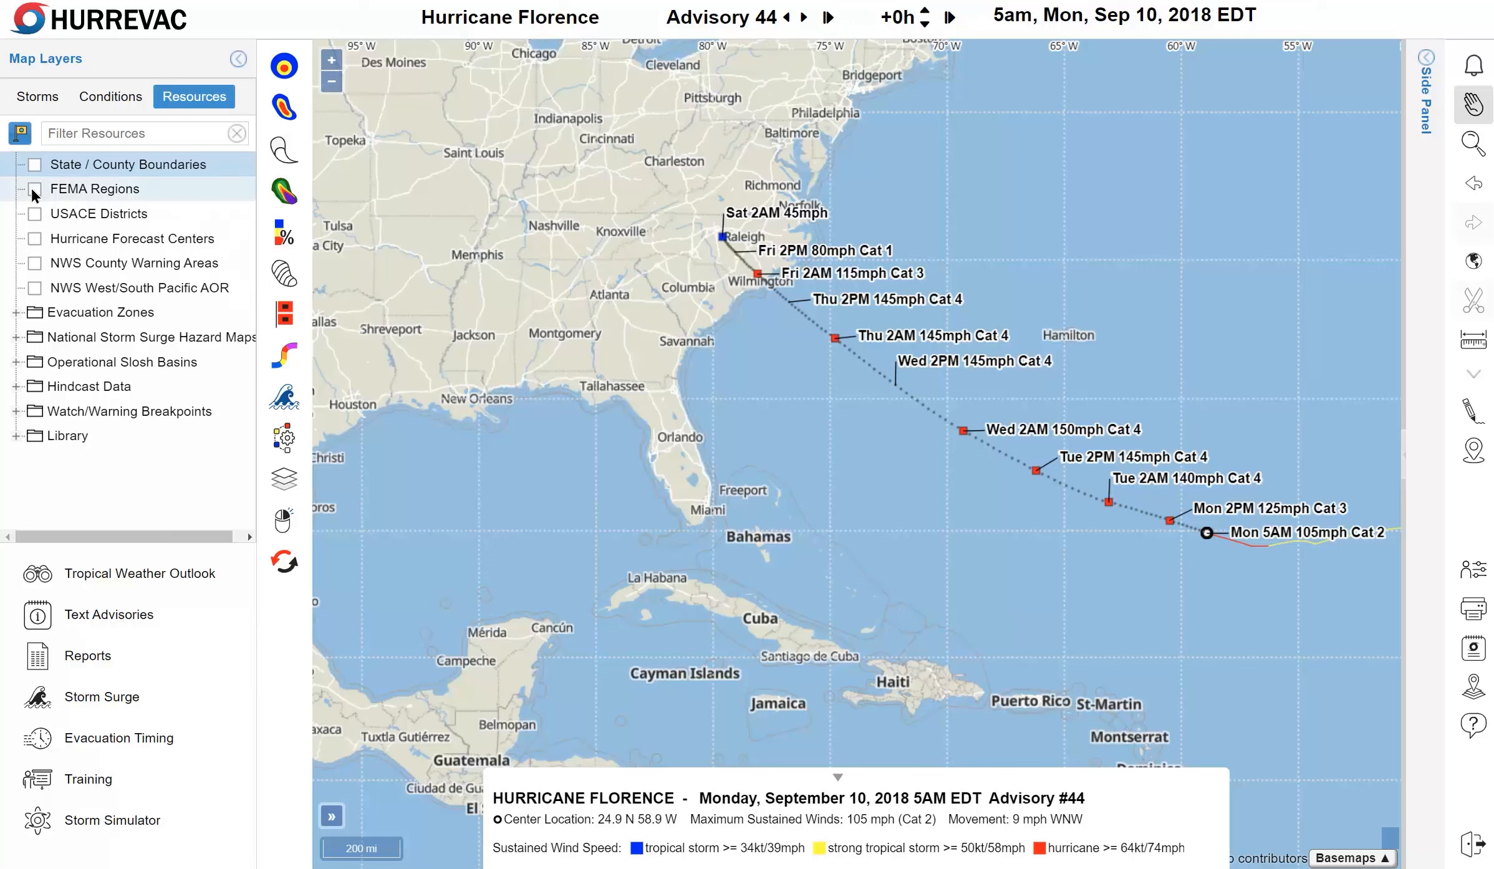
click(31, 187)
click(31, 187)
click(34, 214)
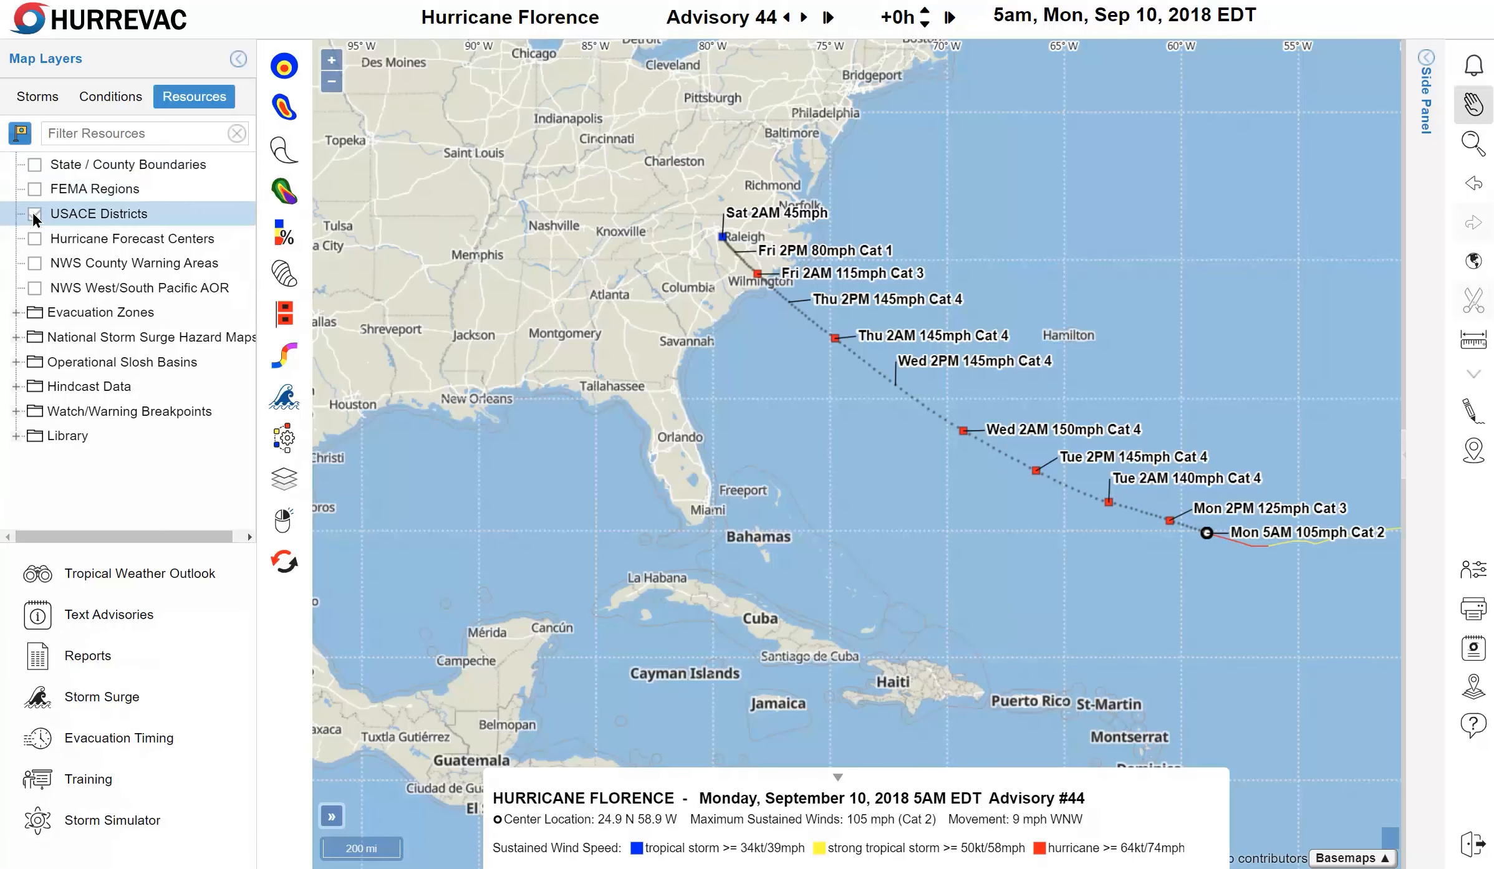
click(32, 213)
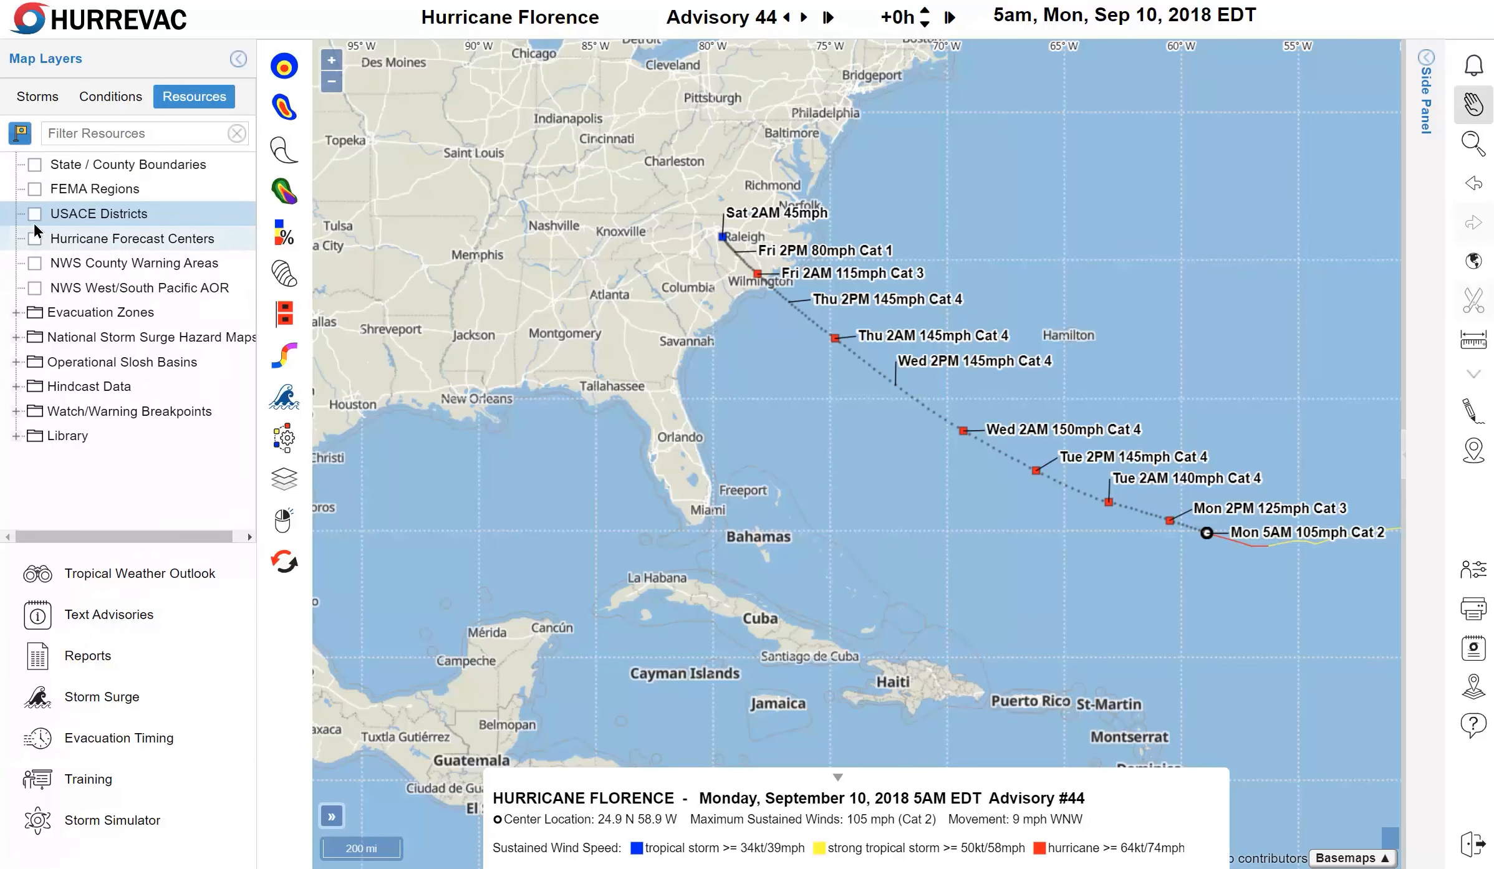
click(33, 263)
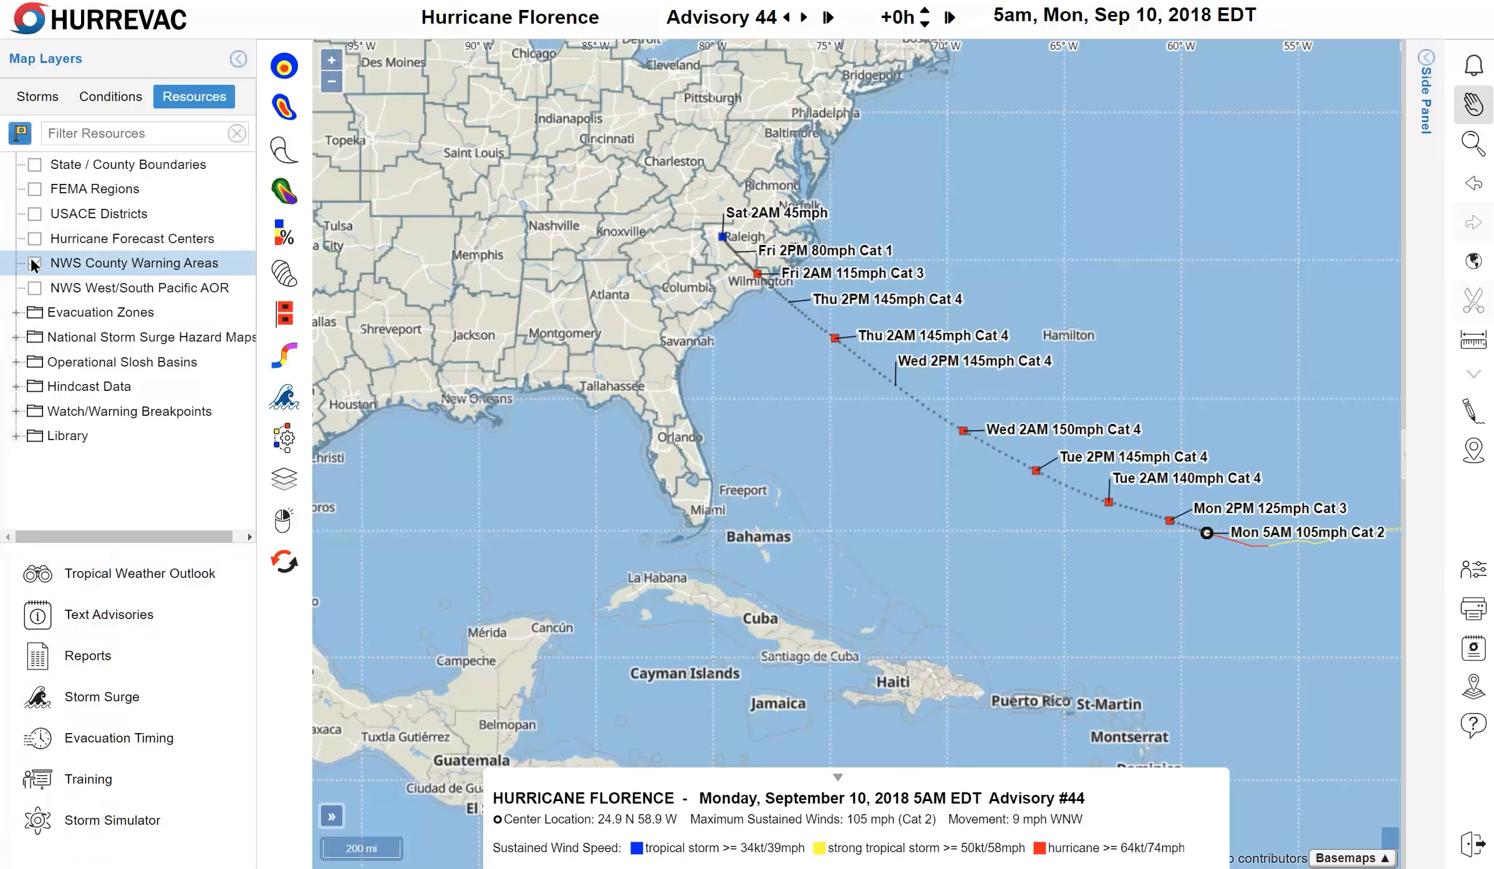
click(34, 263)
click(31, 160)
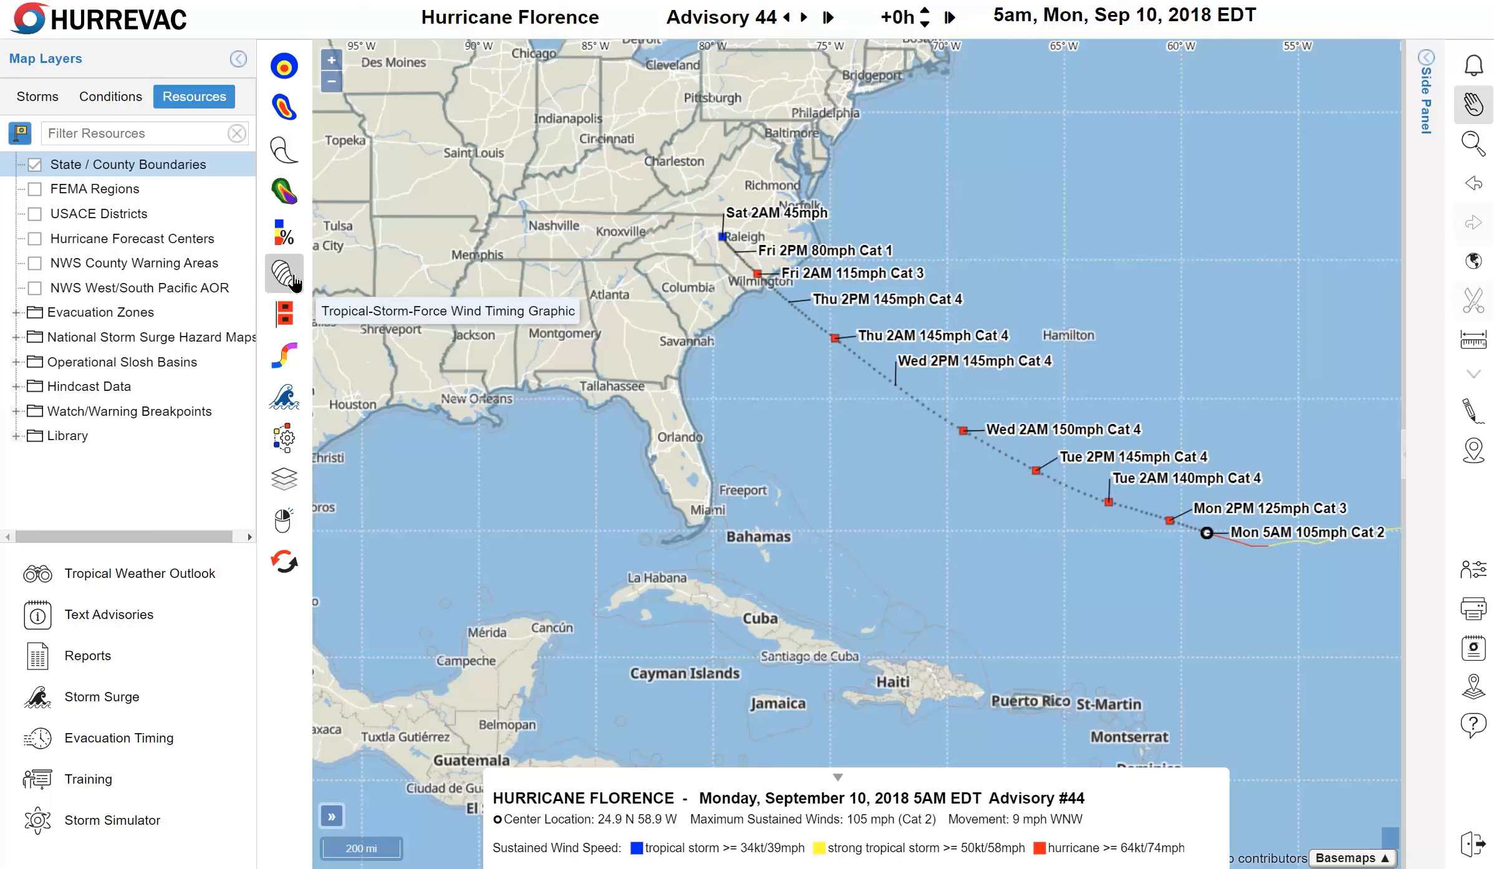
Display the Most Likely Arrival tropical-storm-force wind timing graphic and inspect one of its arrival-time lines.
click(285, 273)
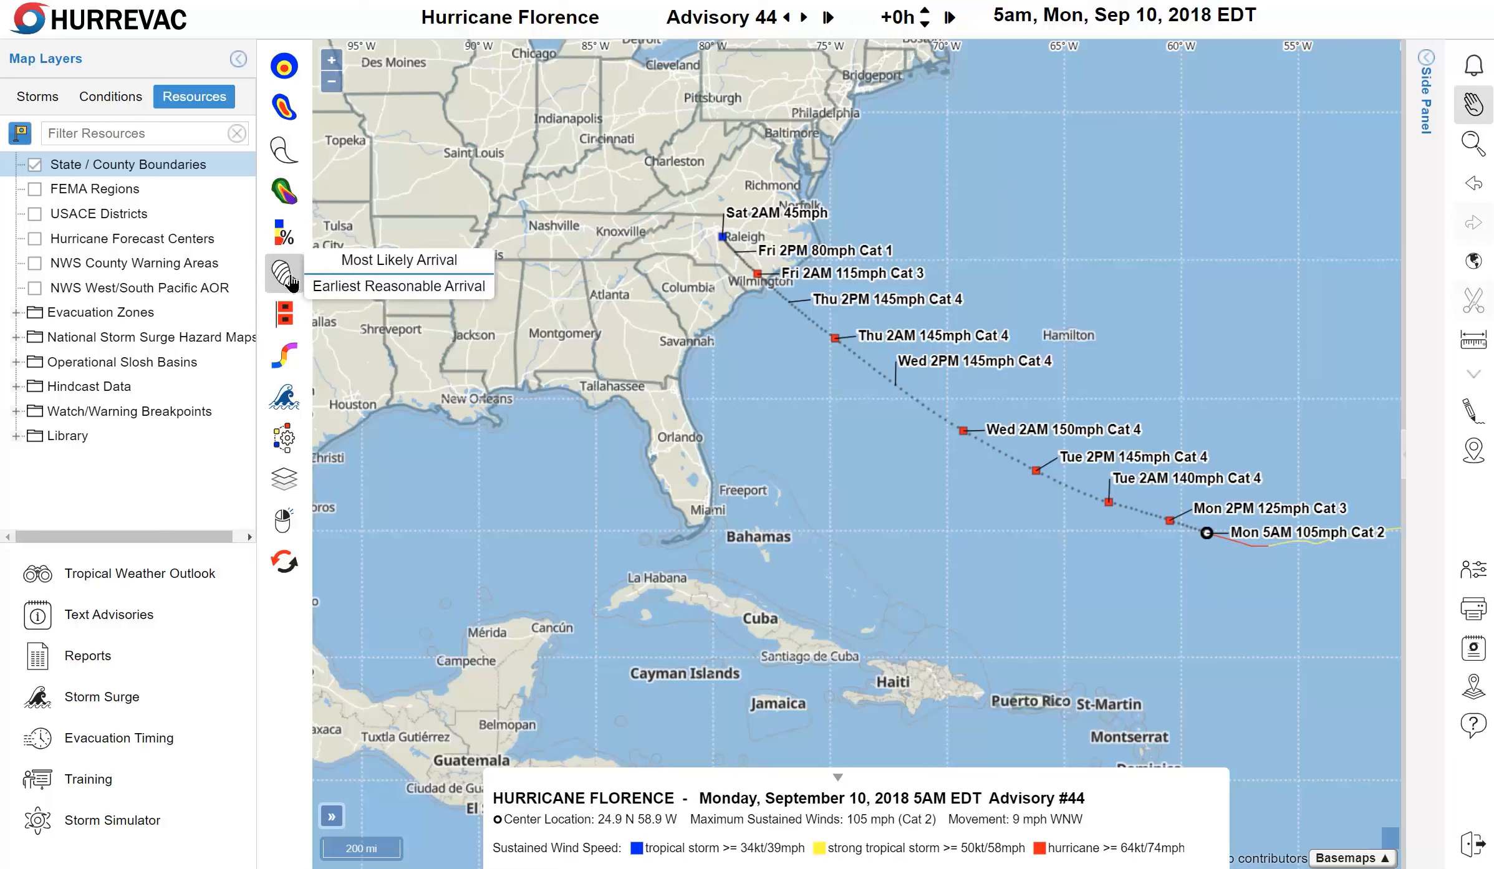
click(353, 268)
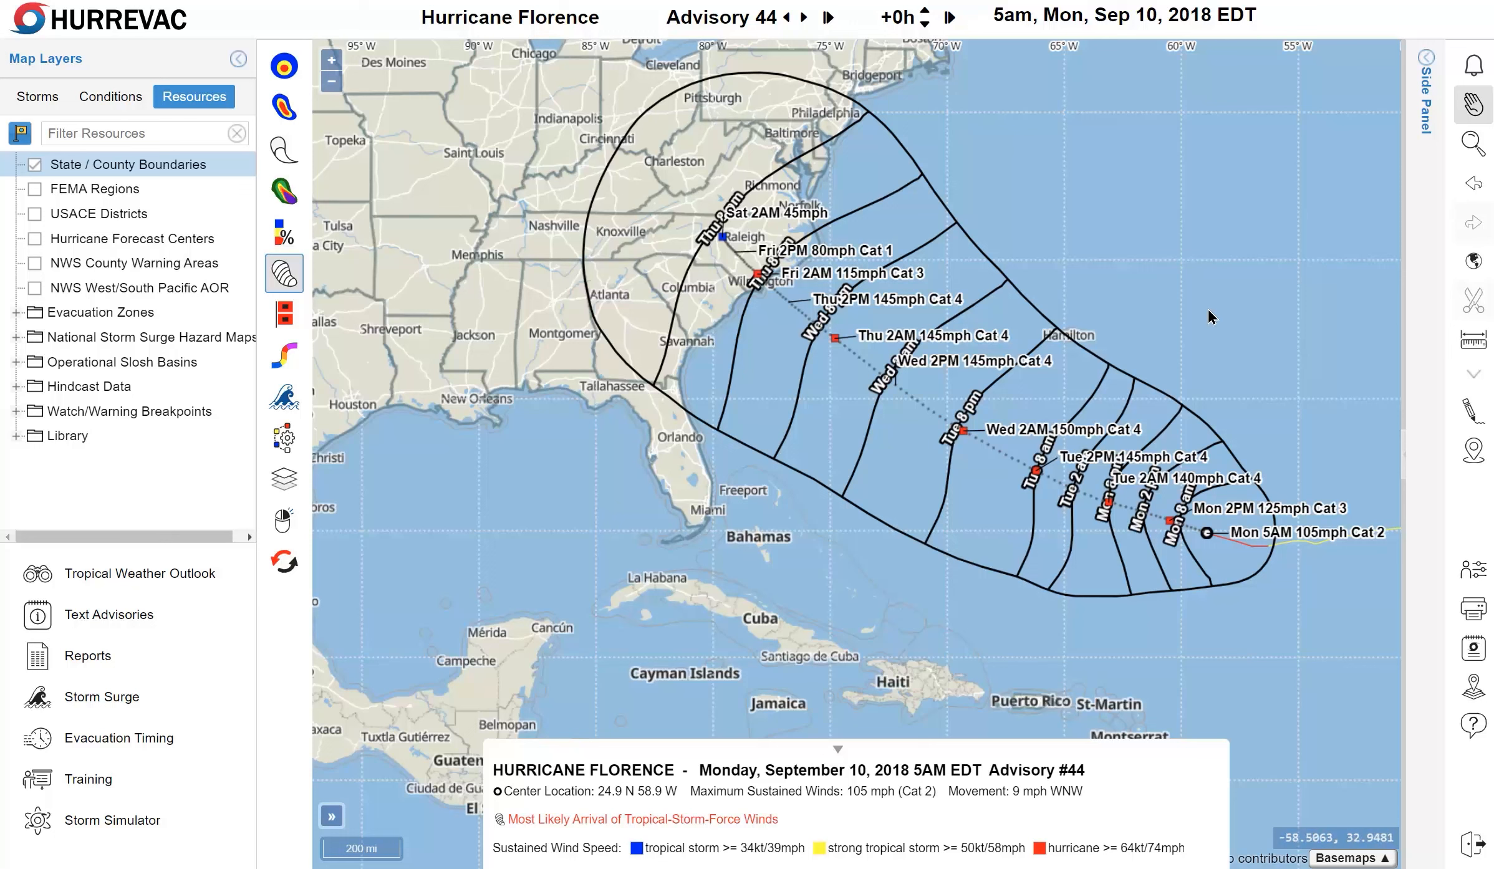
mouse_move(1115, 474)
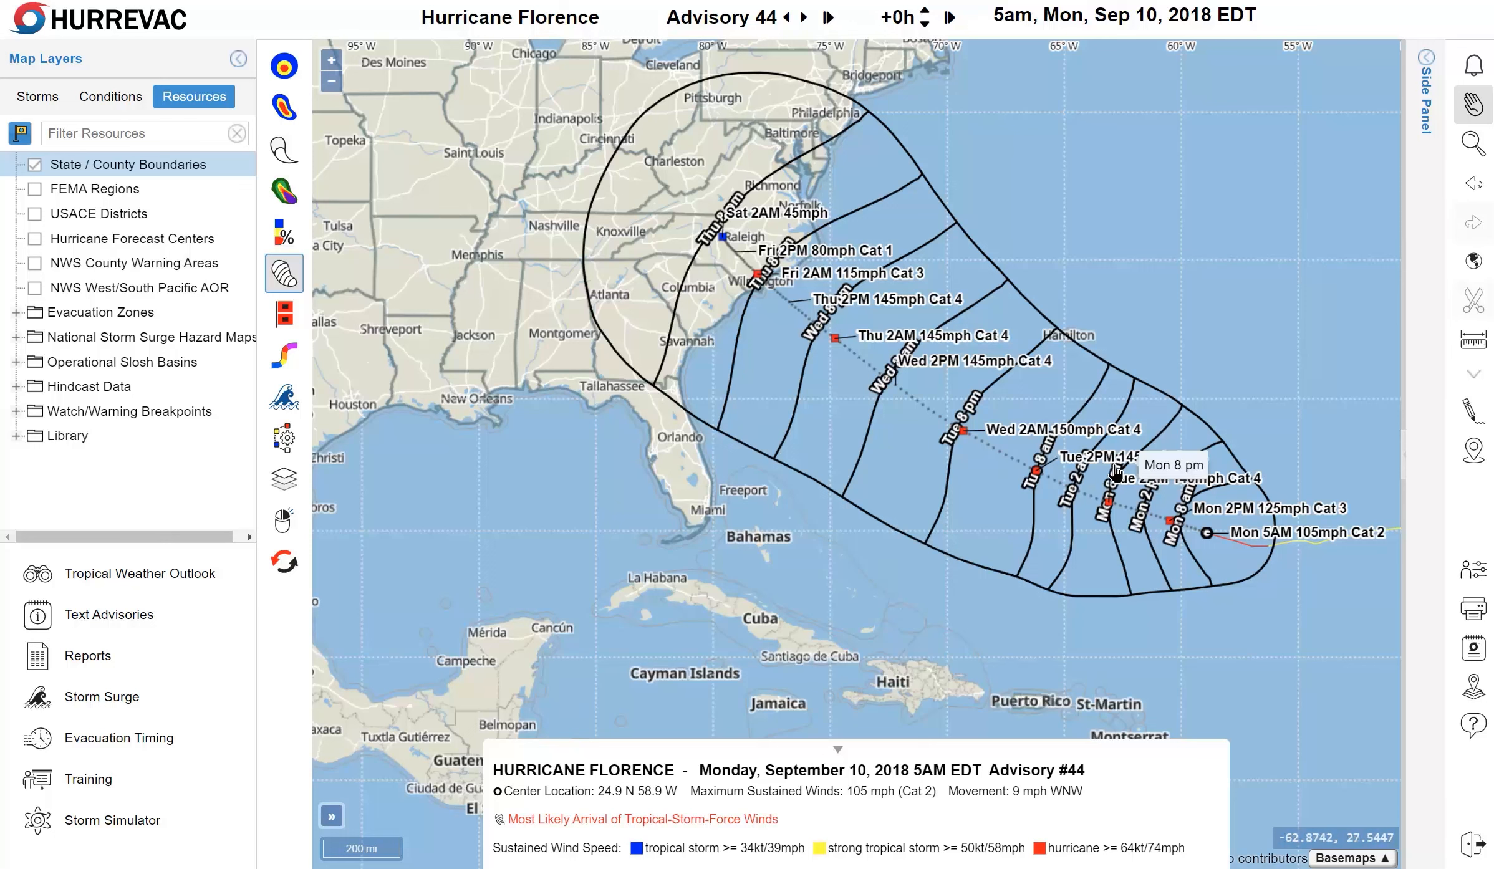
Hide the forecast track labels so only the wind arrival times remain labelled.
click(279, 441)
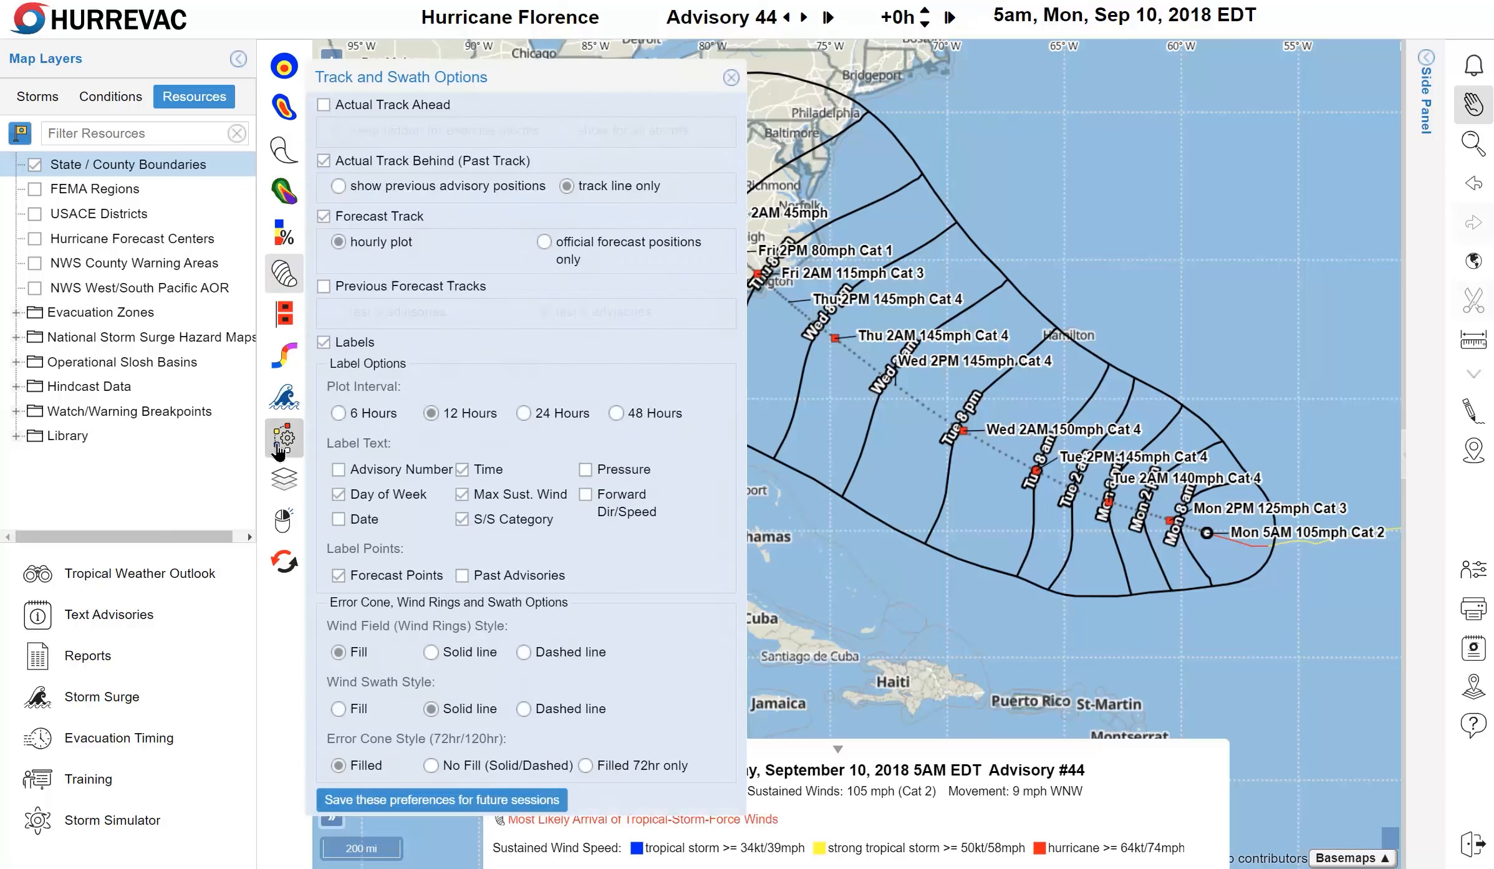
click(350, 339)
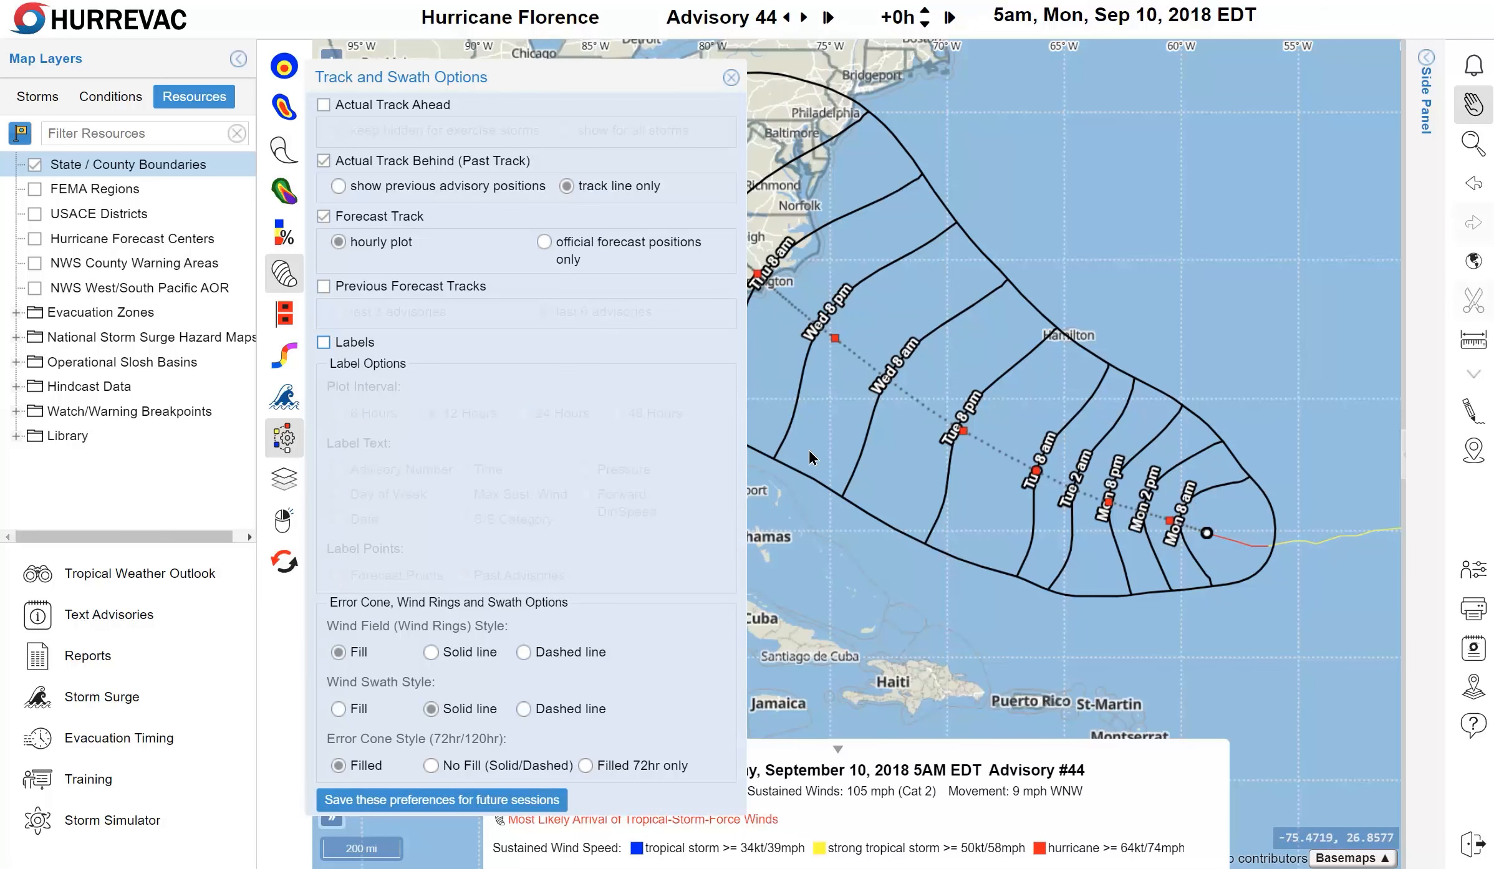
click(732, 78)
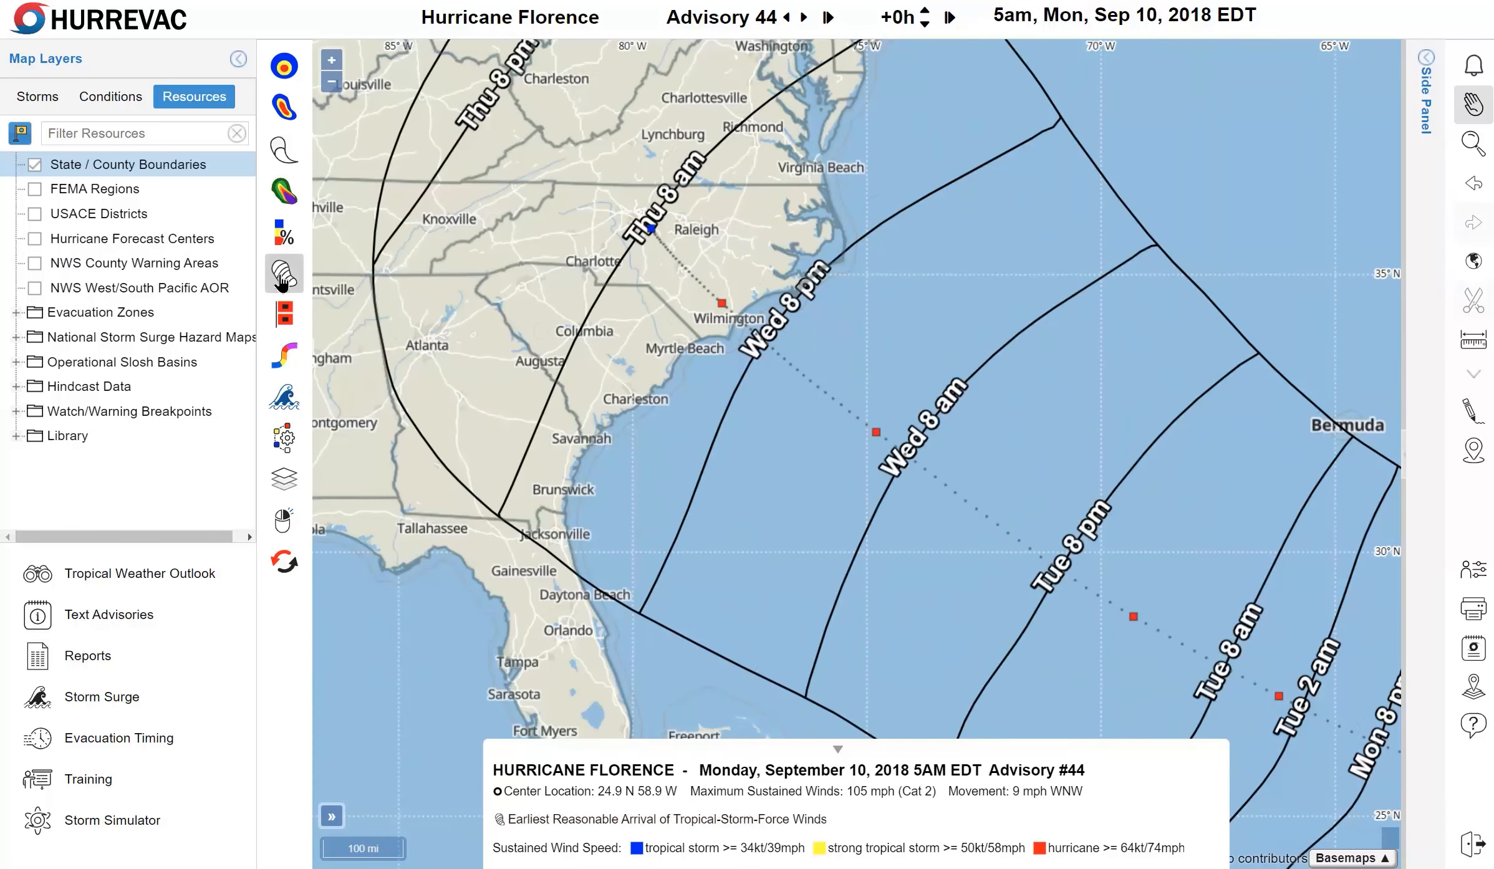
Switch the tropical-storm-force wind timing graphic to Earliest Reasonable Arrival.
mouse_move(291, 279)
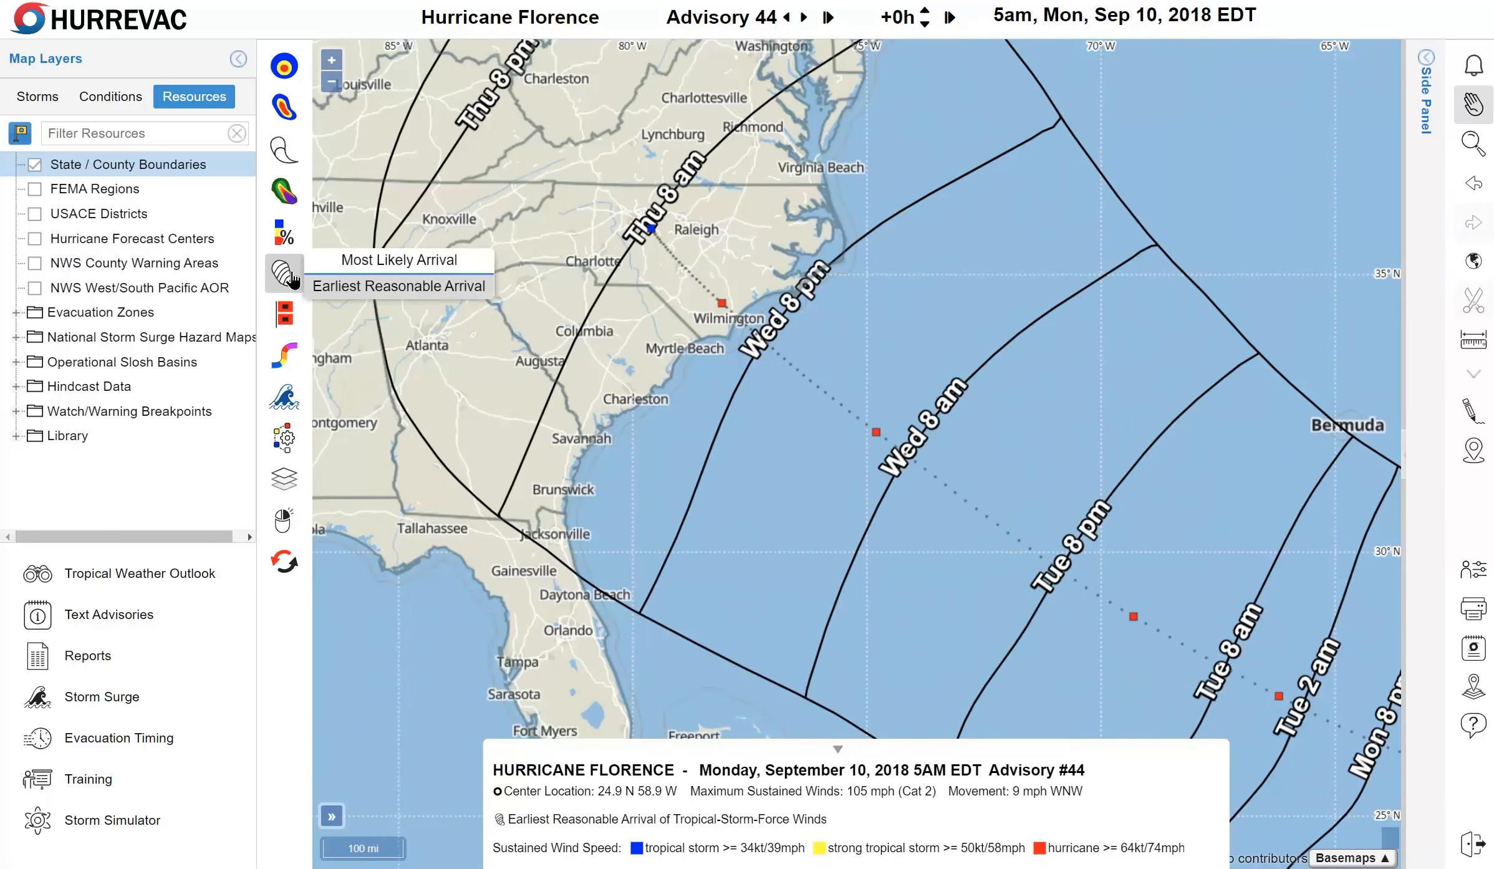
click(328, 273)
click(345, 284)
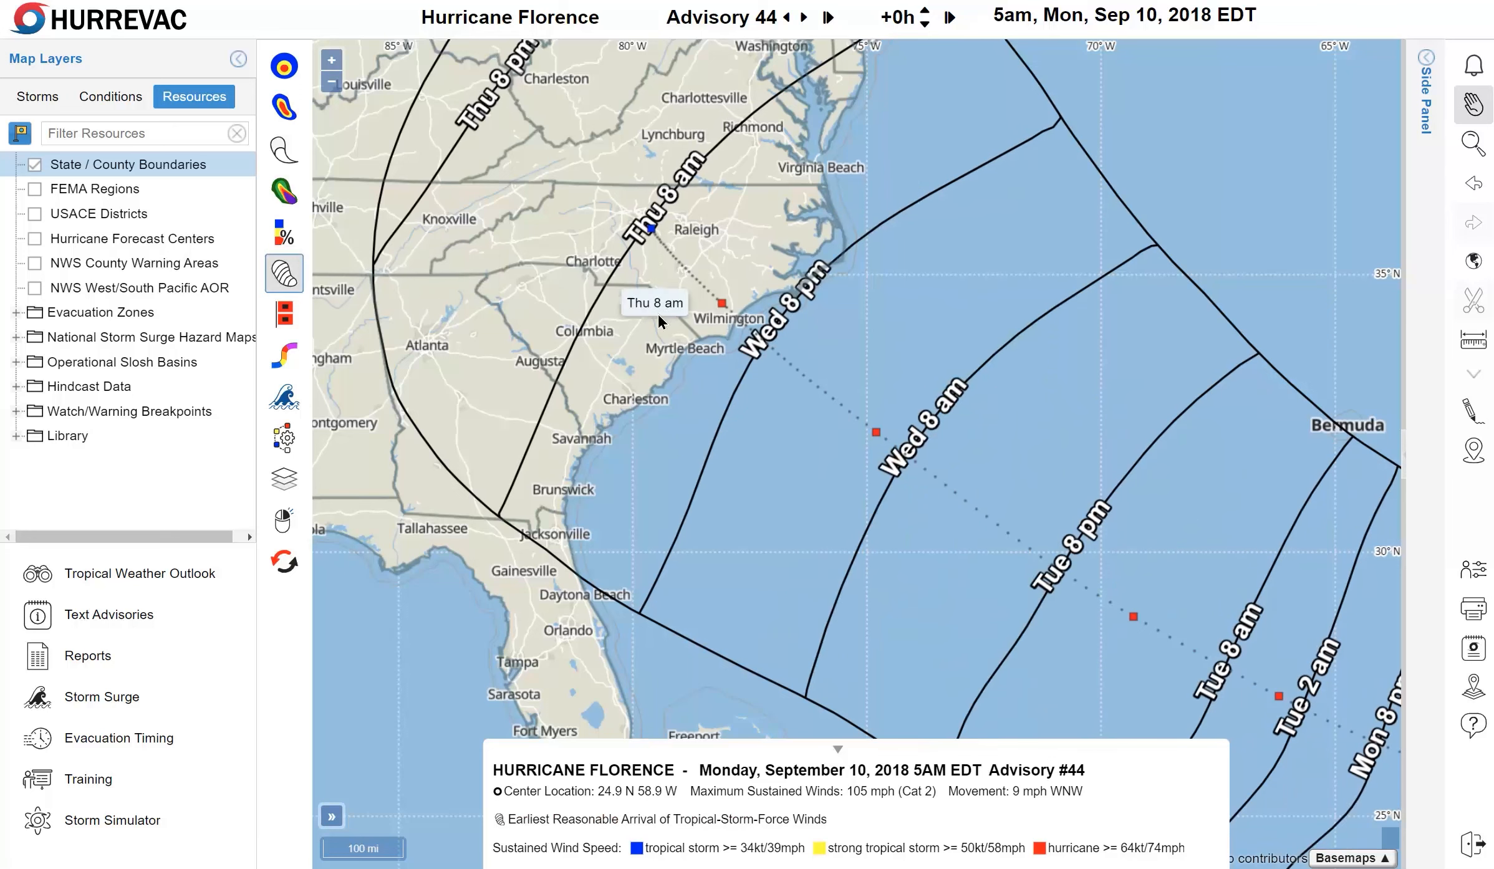
Place a wind timing flag on the North Carolina coast east of Raleigh.
right_click(834, 225)
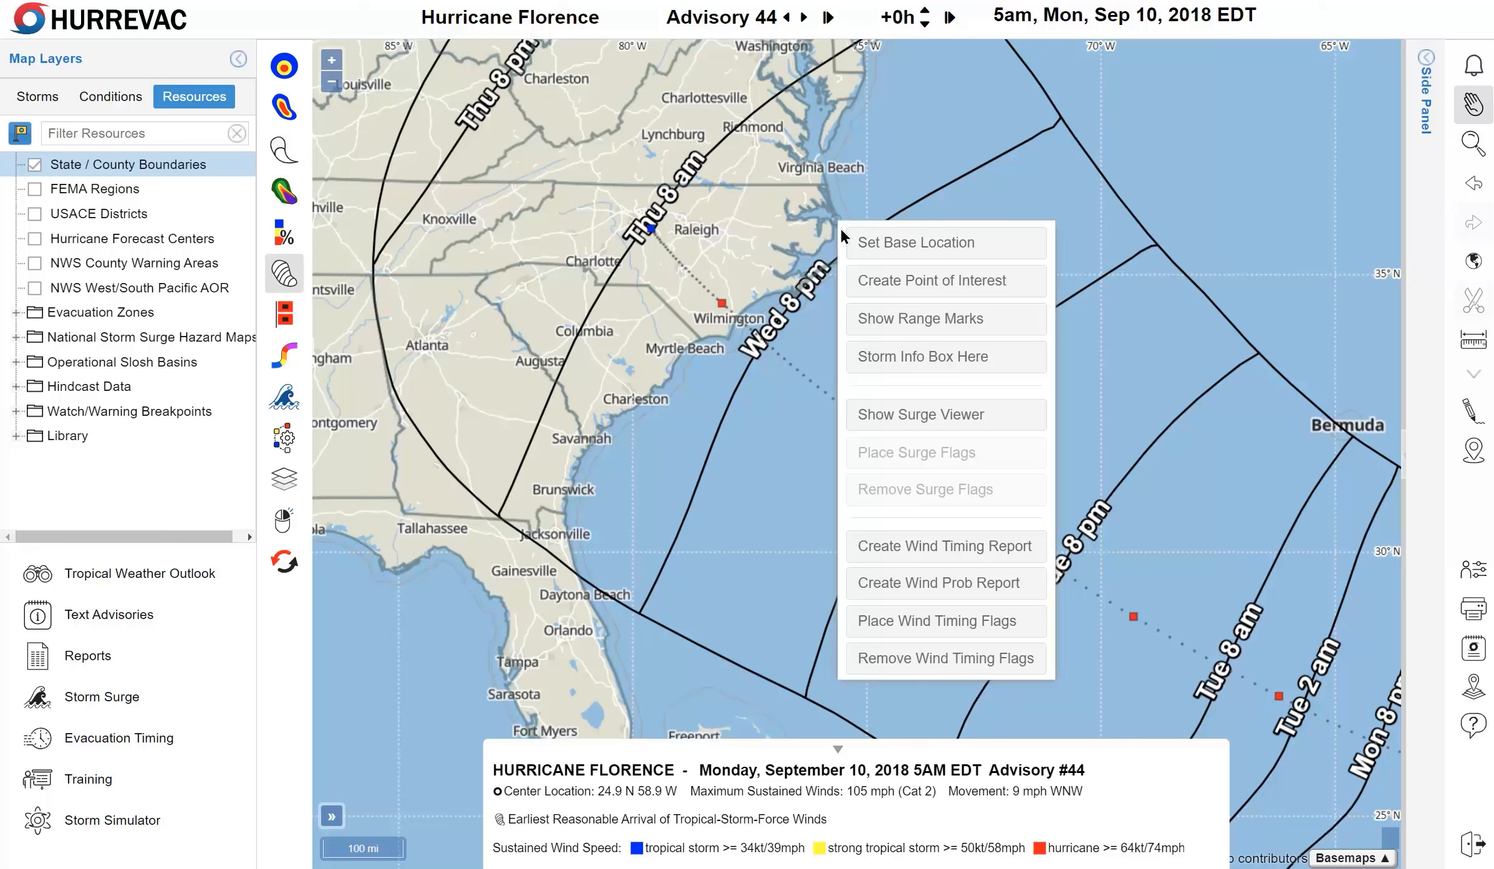
click(974, 623)
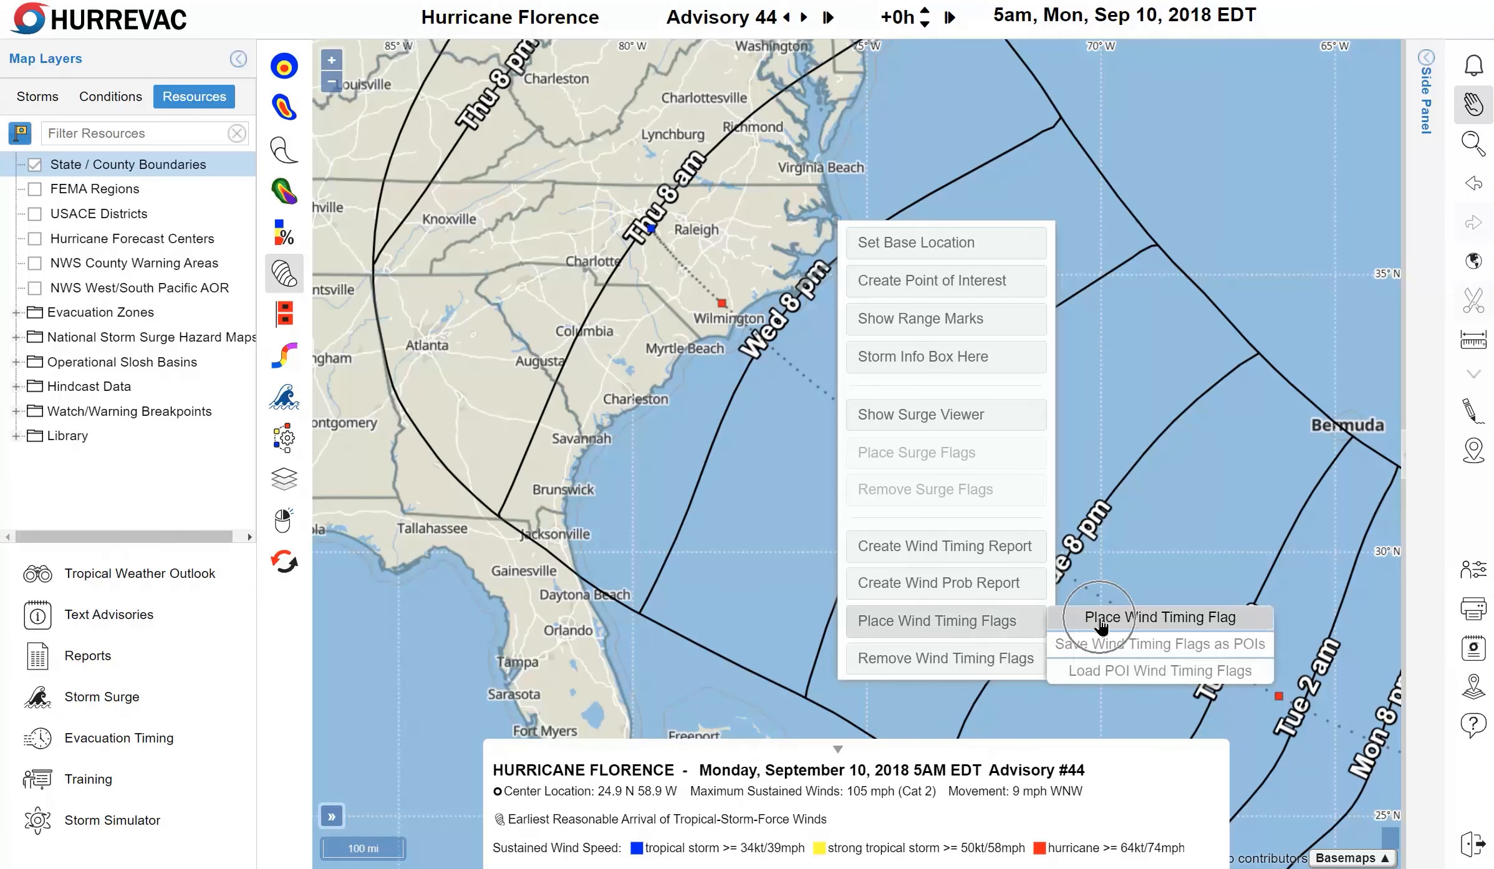
click(1131, 619)
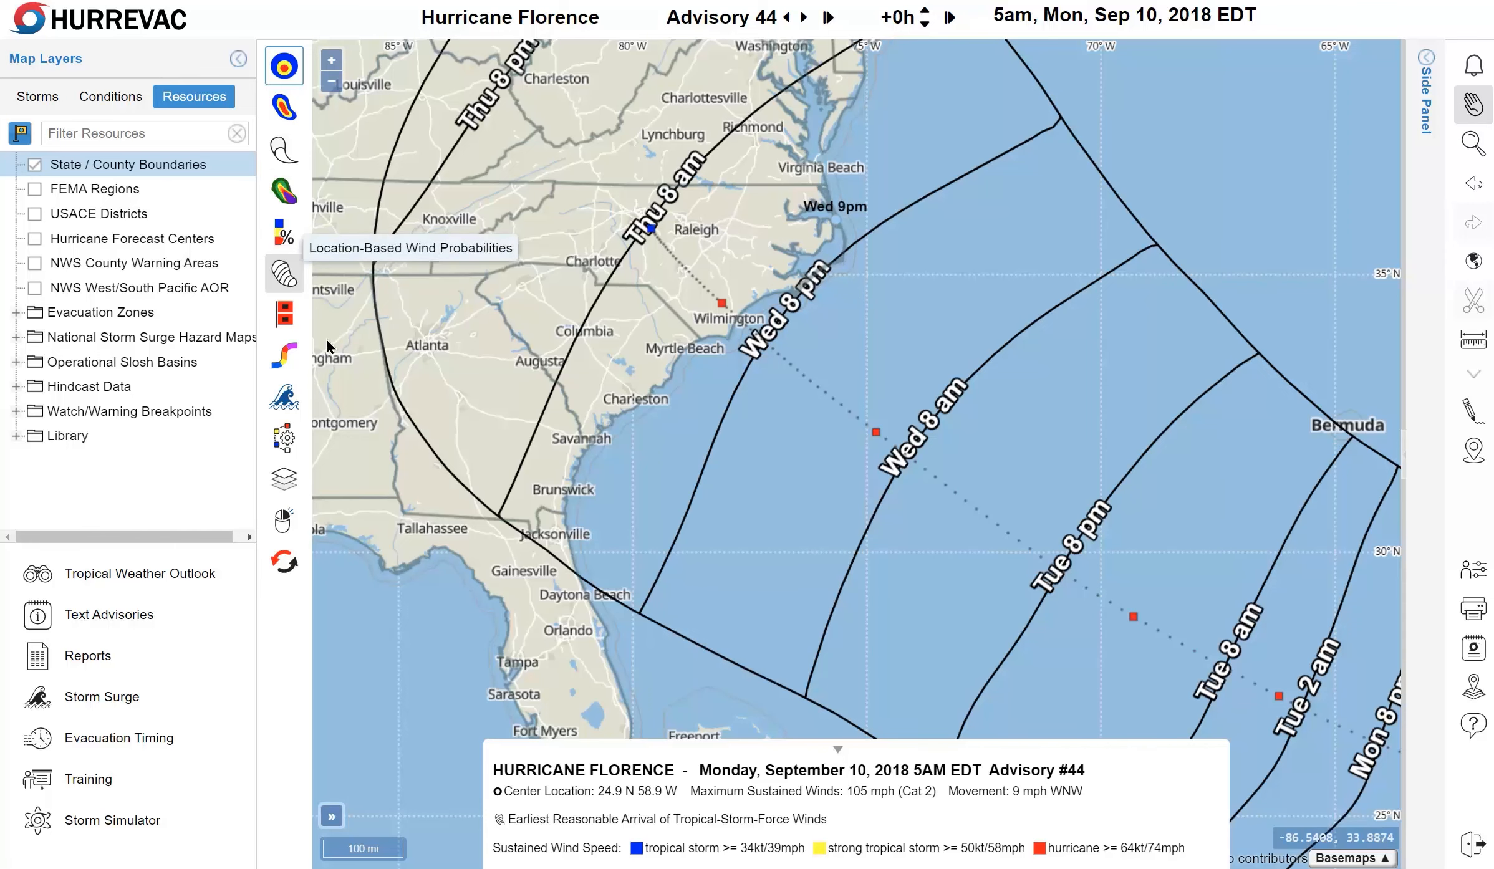
Display the Tropical Storm wind speed probabilities and move the Wind Timing layer above Wind Probabilities in the layer order.
click(285, 191)
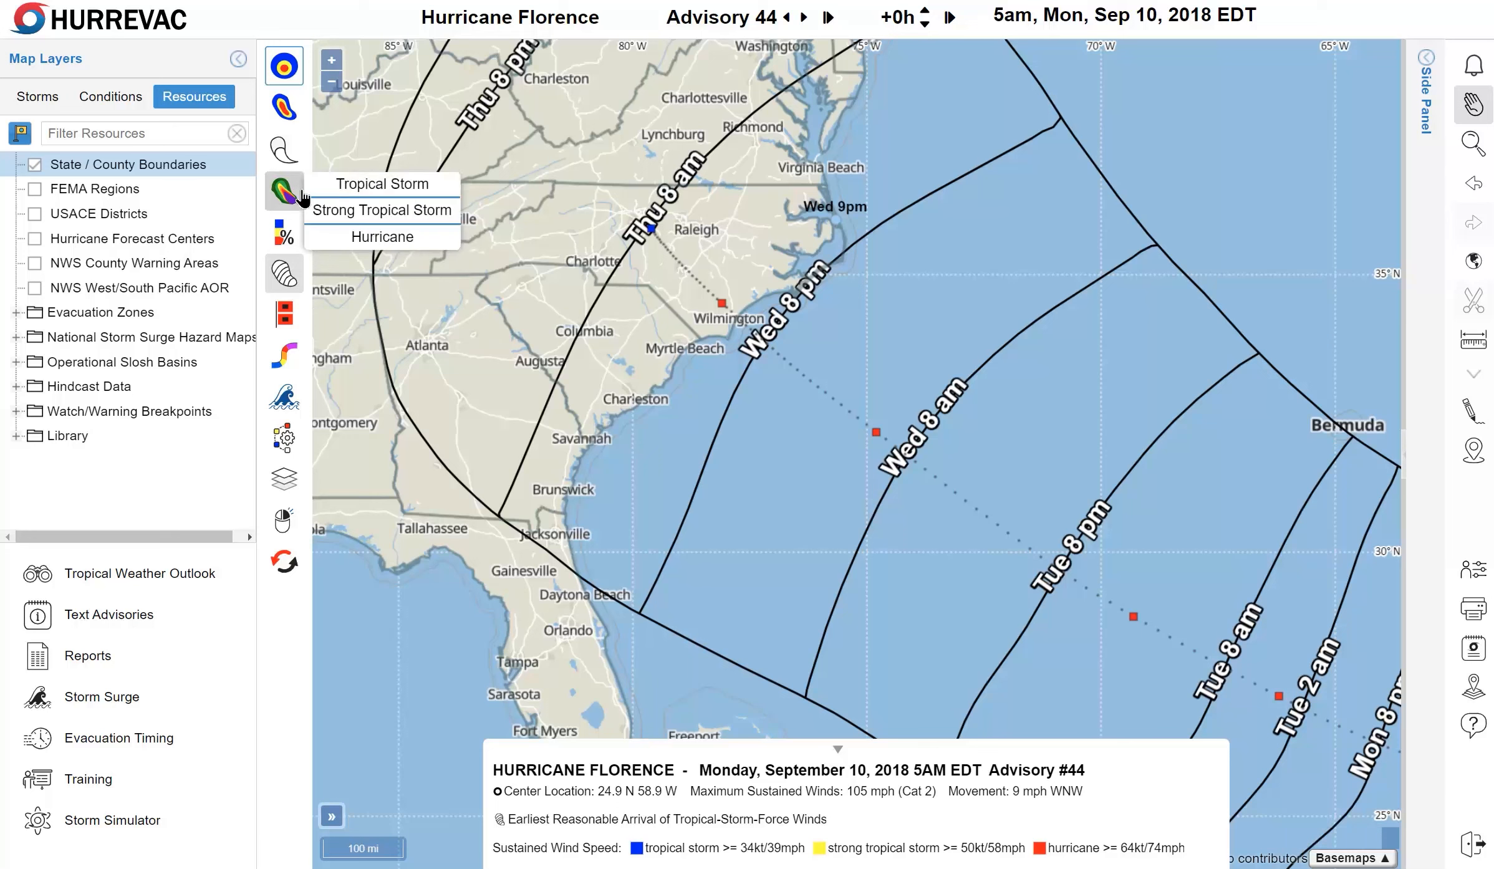
click(339, 187)
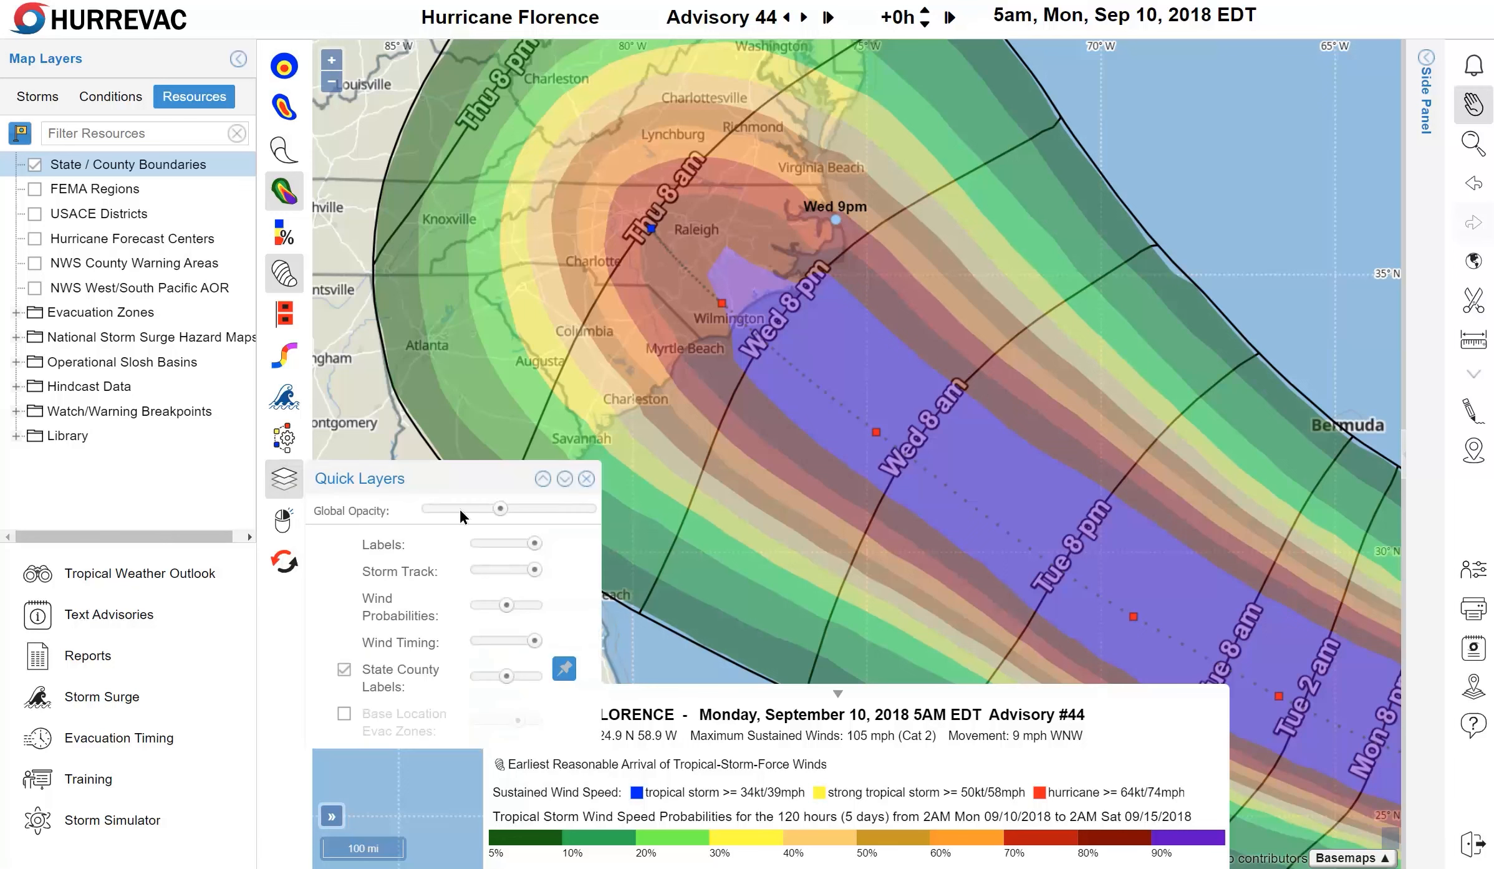
click(433, 640)
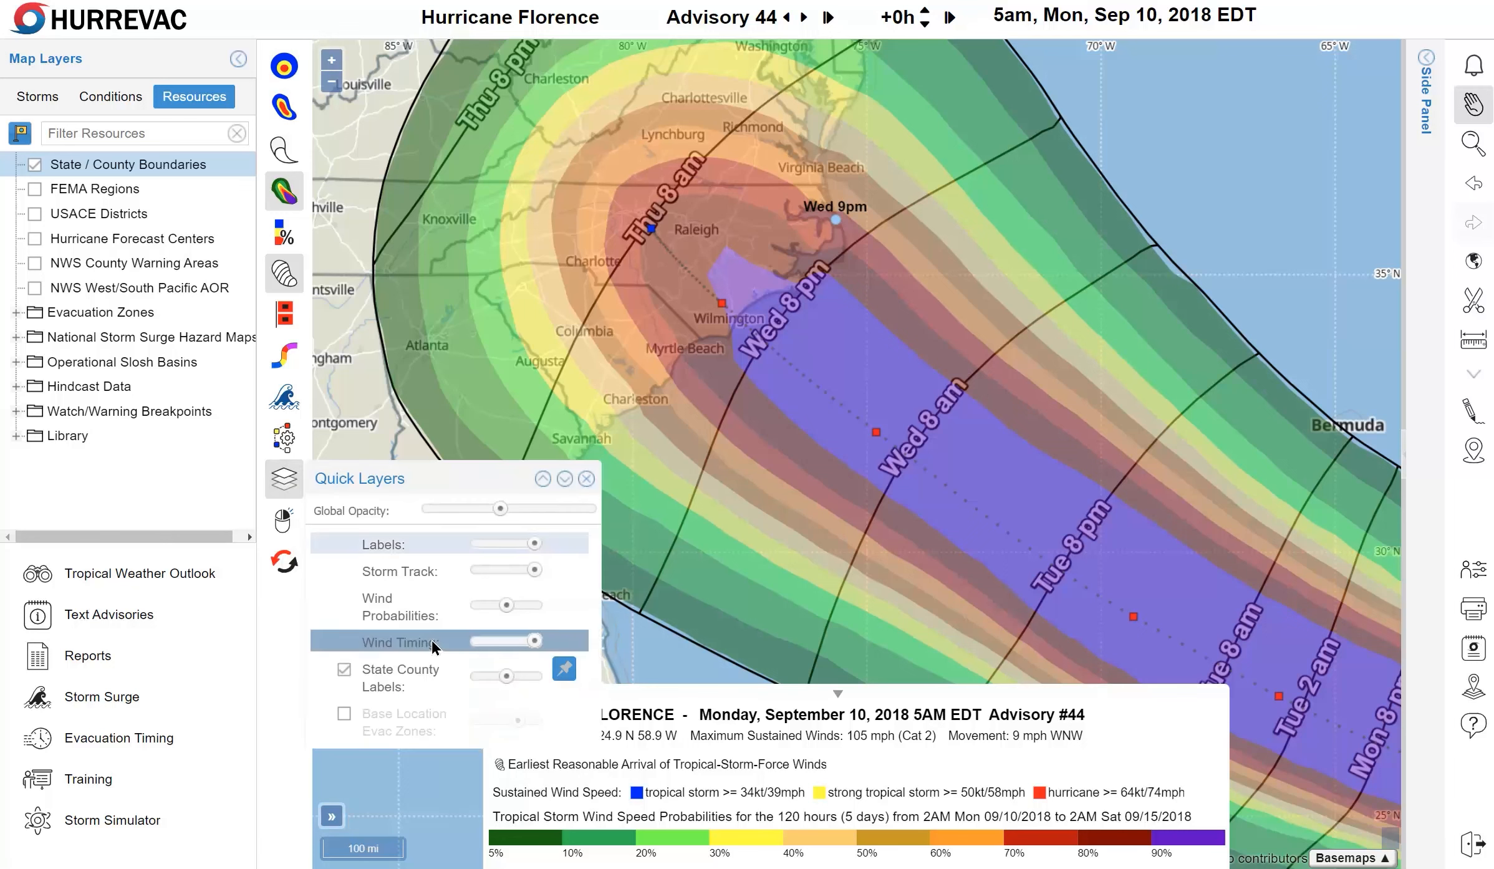
click(543, 479)
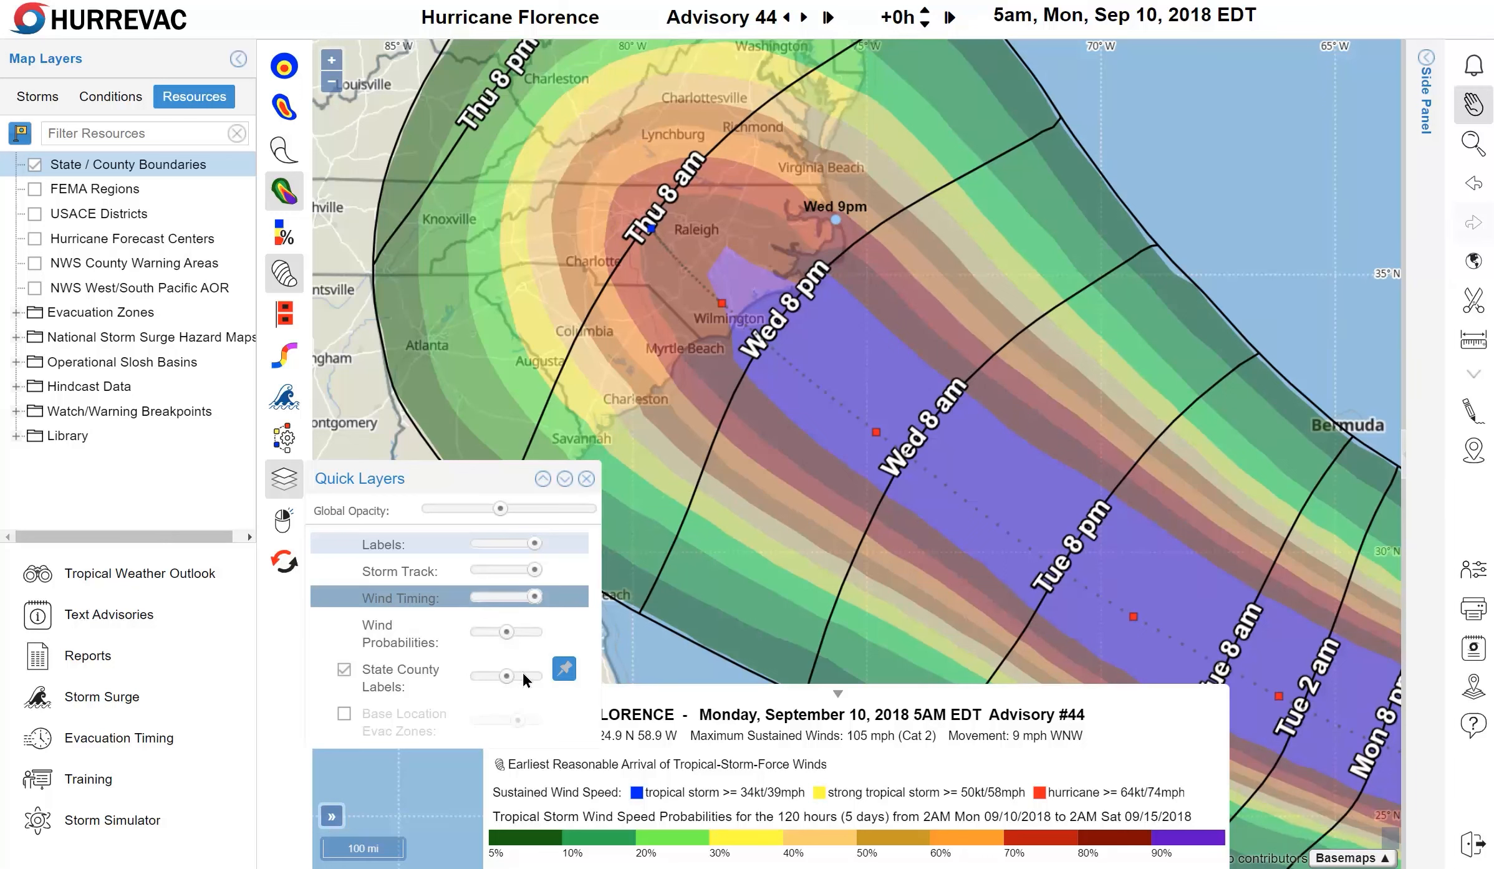
Move the State County Labels layer above Wind Timing in the layer order and close Quick Layers.
mouse_move(505, 631)
mouse_down()
mouse_move(540, 630)
mouse_move(503, 625)
mouse_up()
click(424, 679)
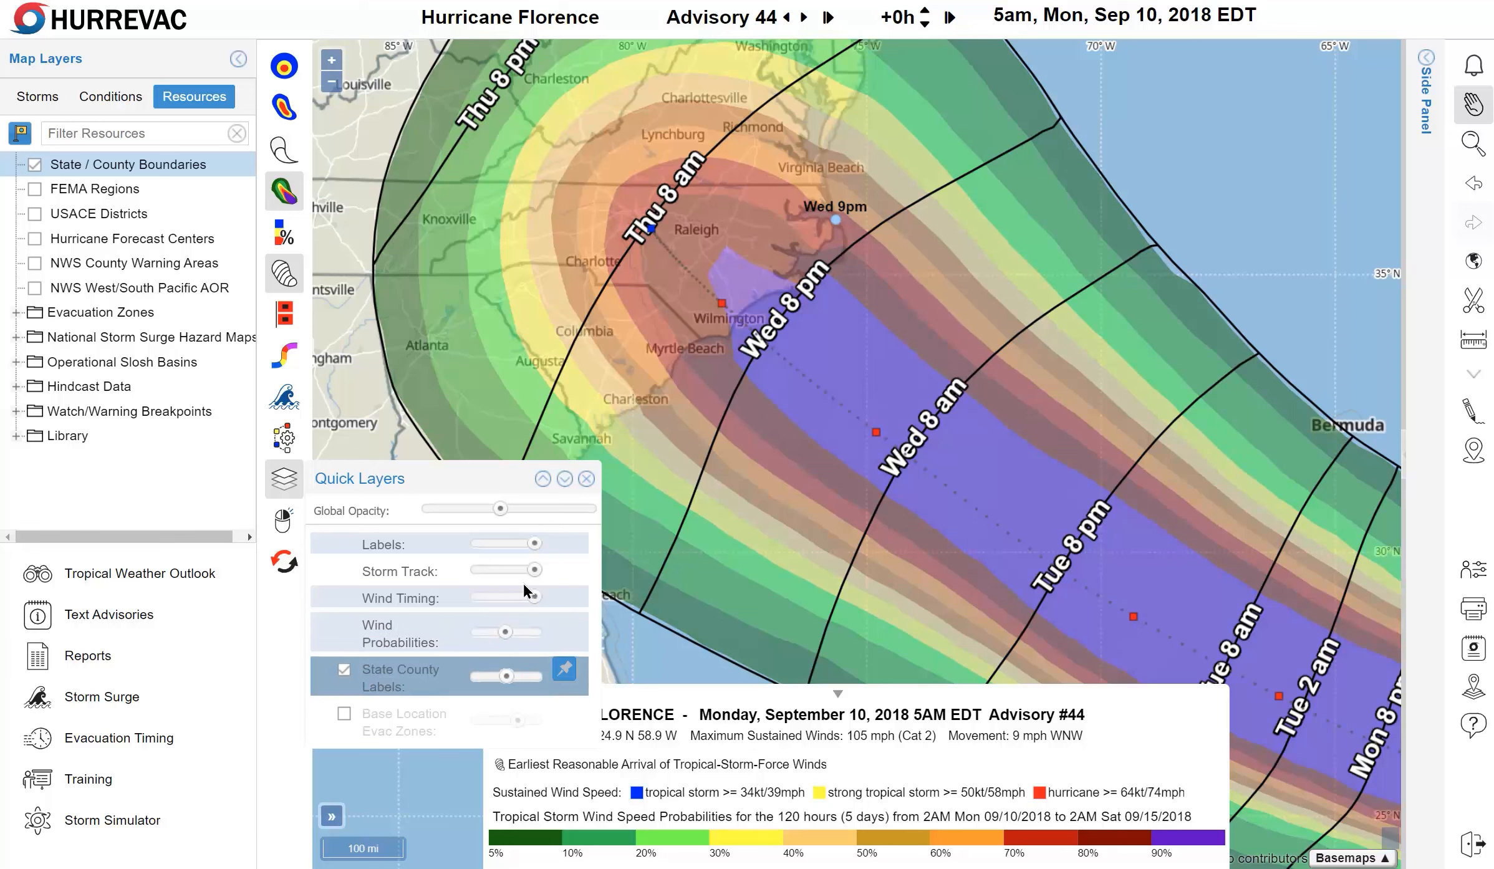
click(540, 481)
click(542, 485)
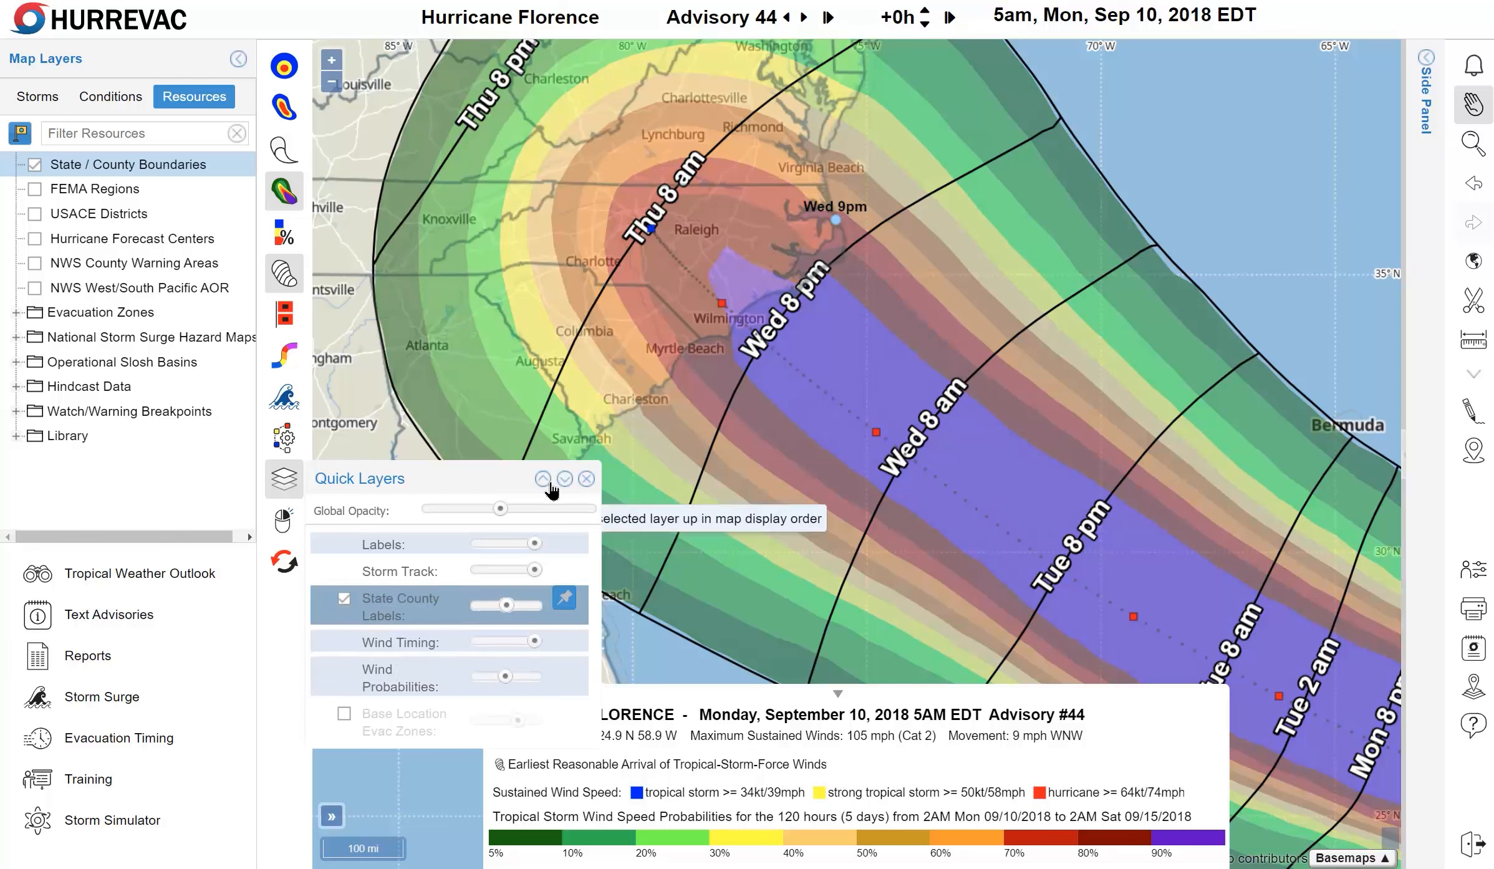
click(587, 480)
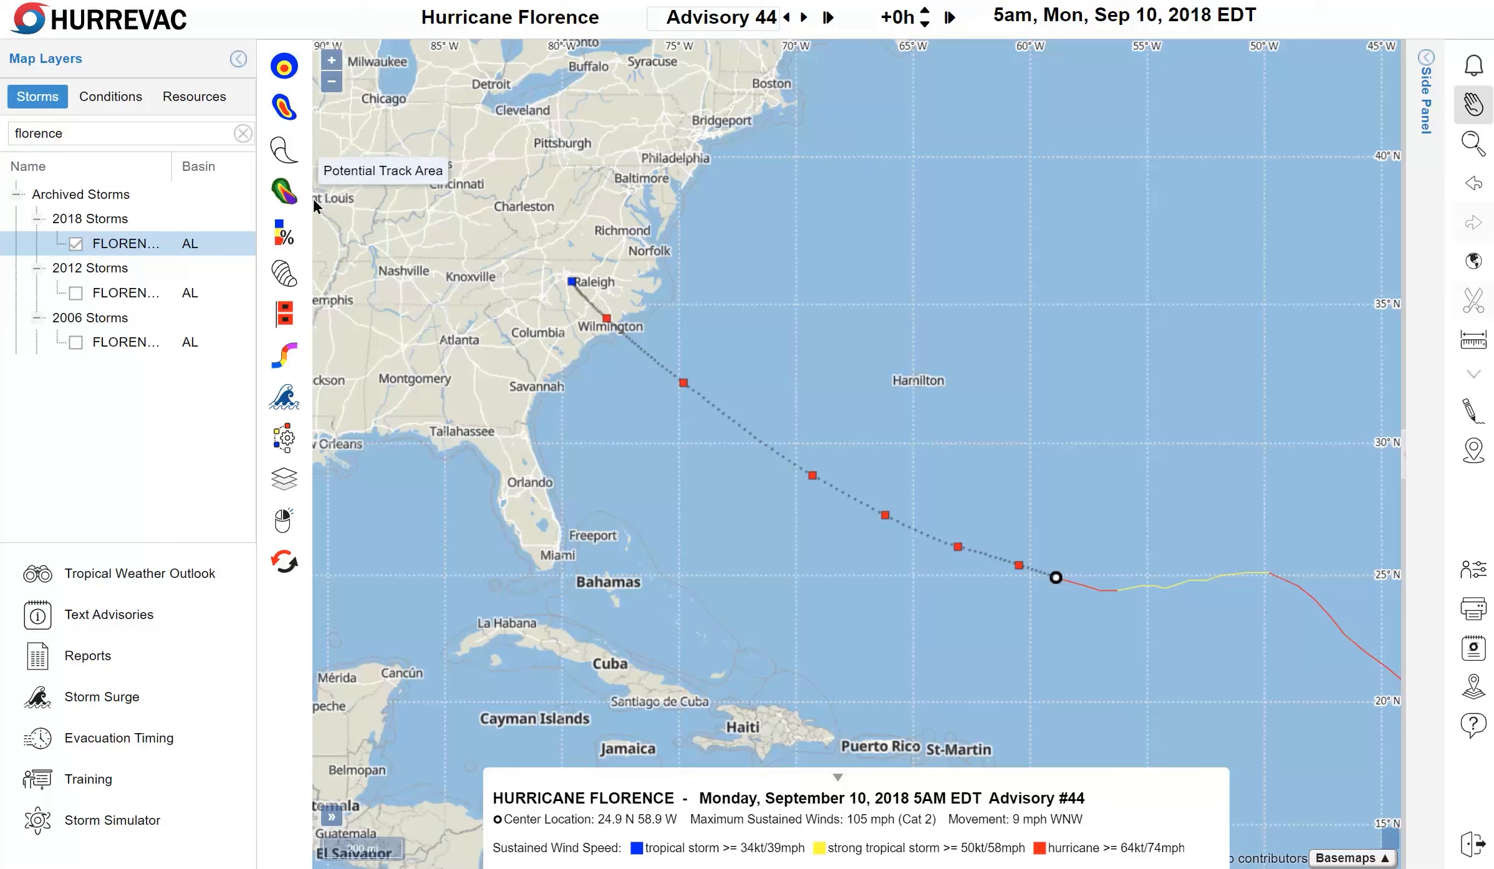
Reset the display, zoom to a box around Florence's forecast track from the Carolinas to the storm center, and collapse Map Layers.
click(280, 572)
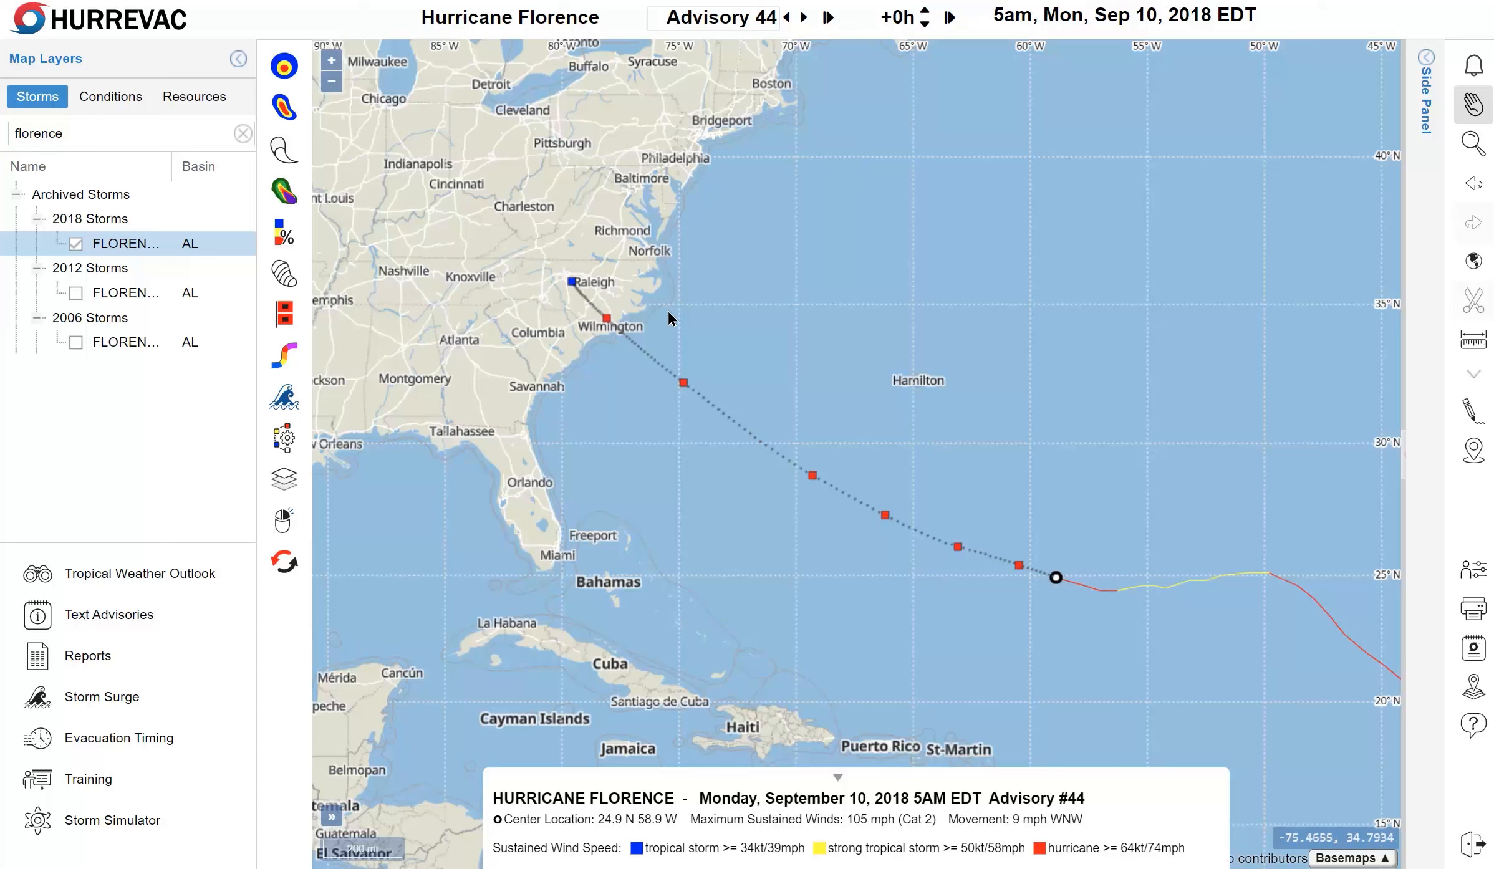
click(1474, 143)
drag(493, 206, 1134, 655)
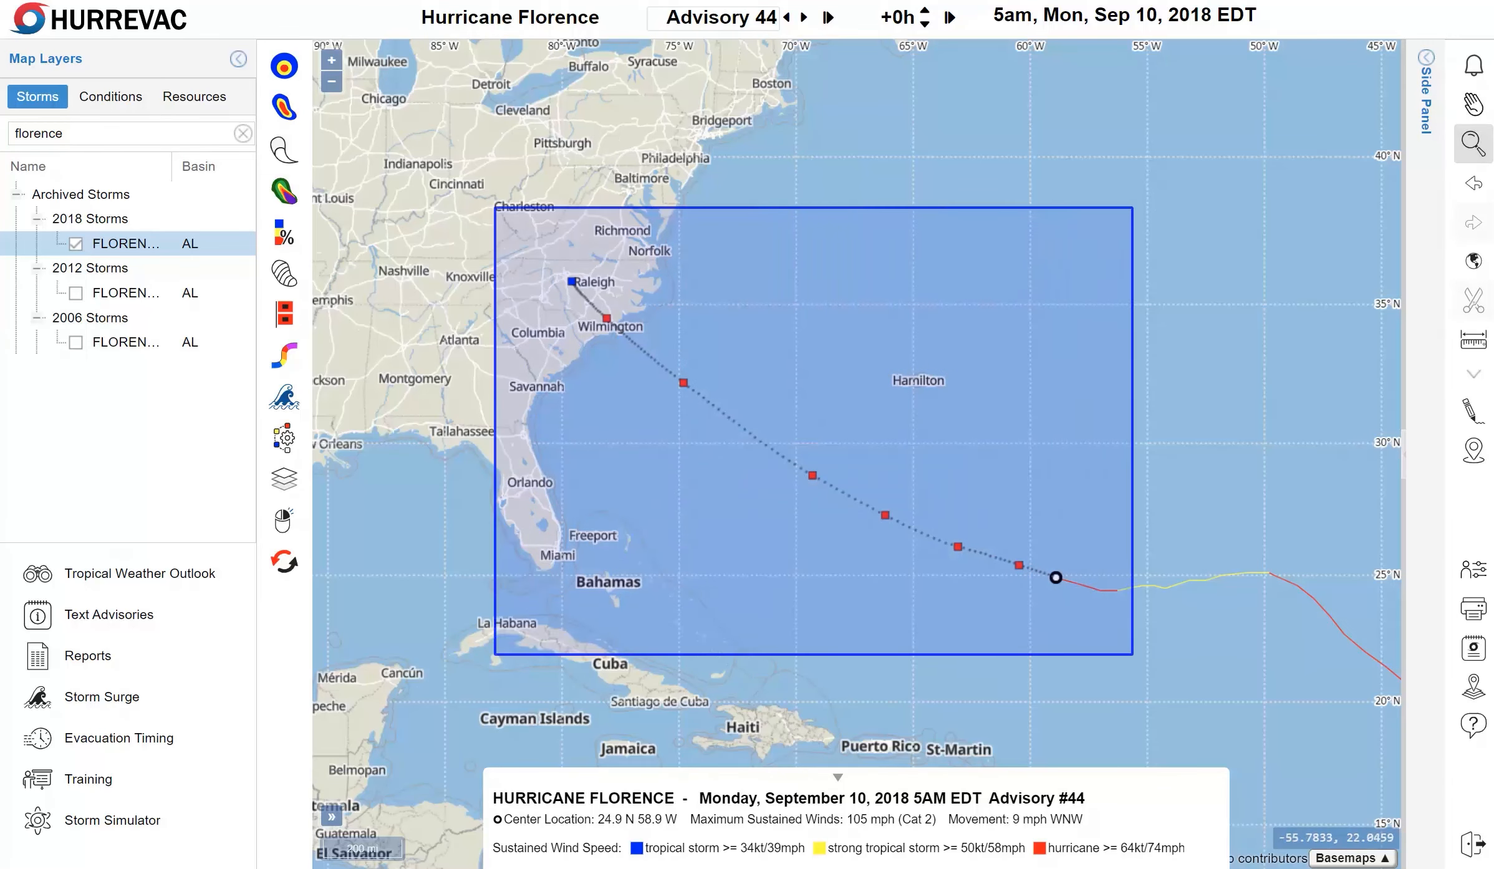
drag(1101, 508, 1082, 491)
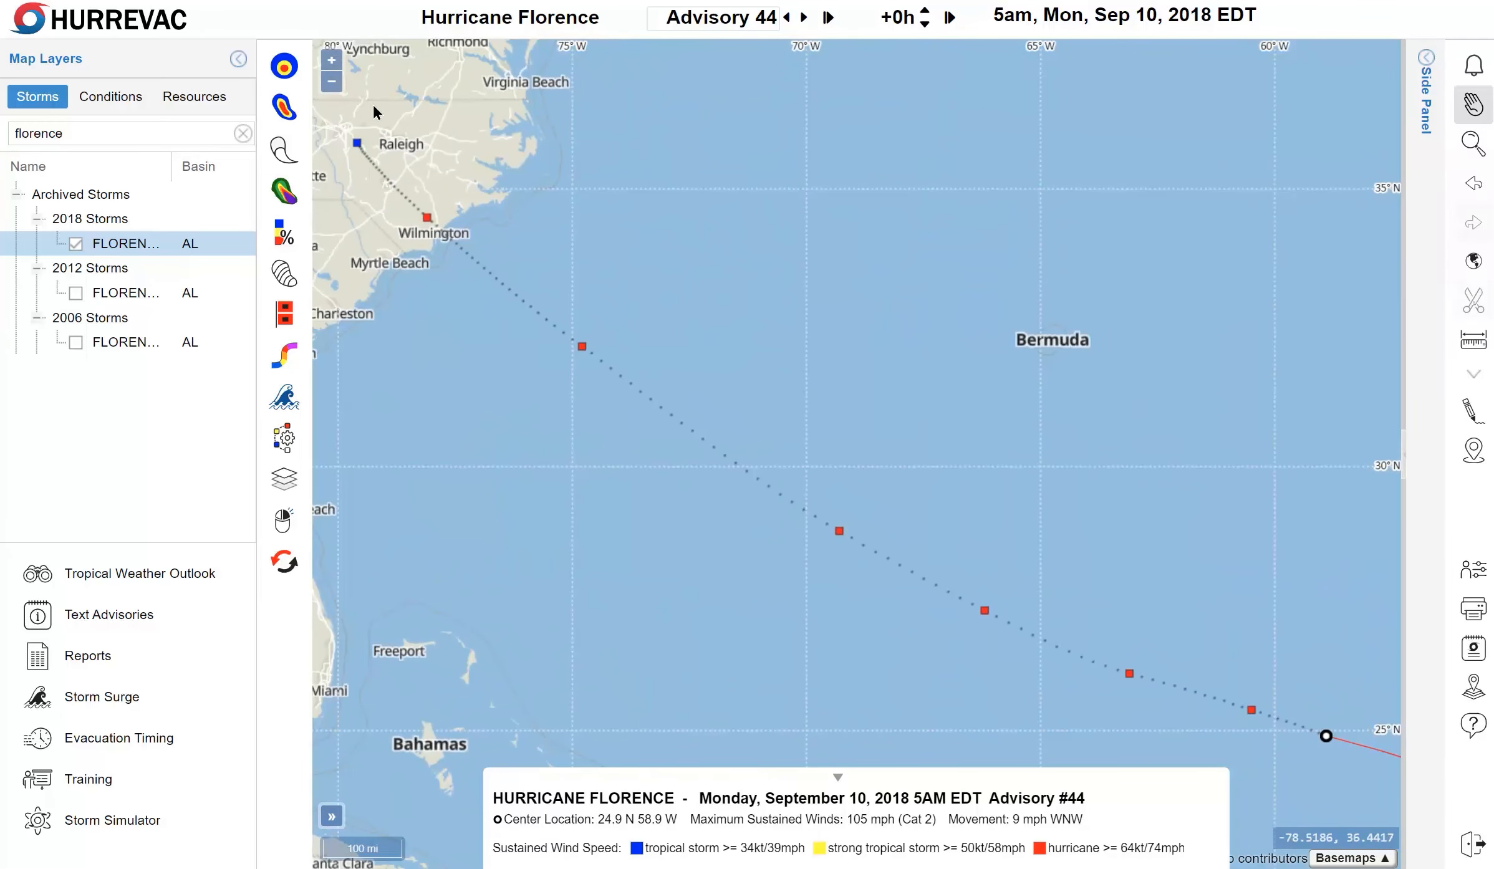
click(238, 59)
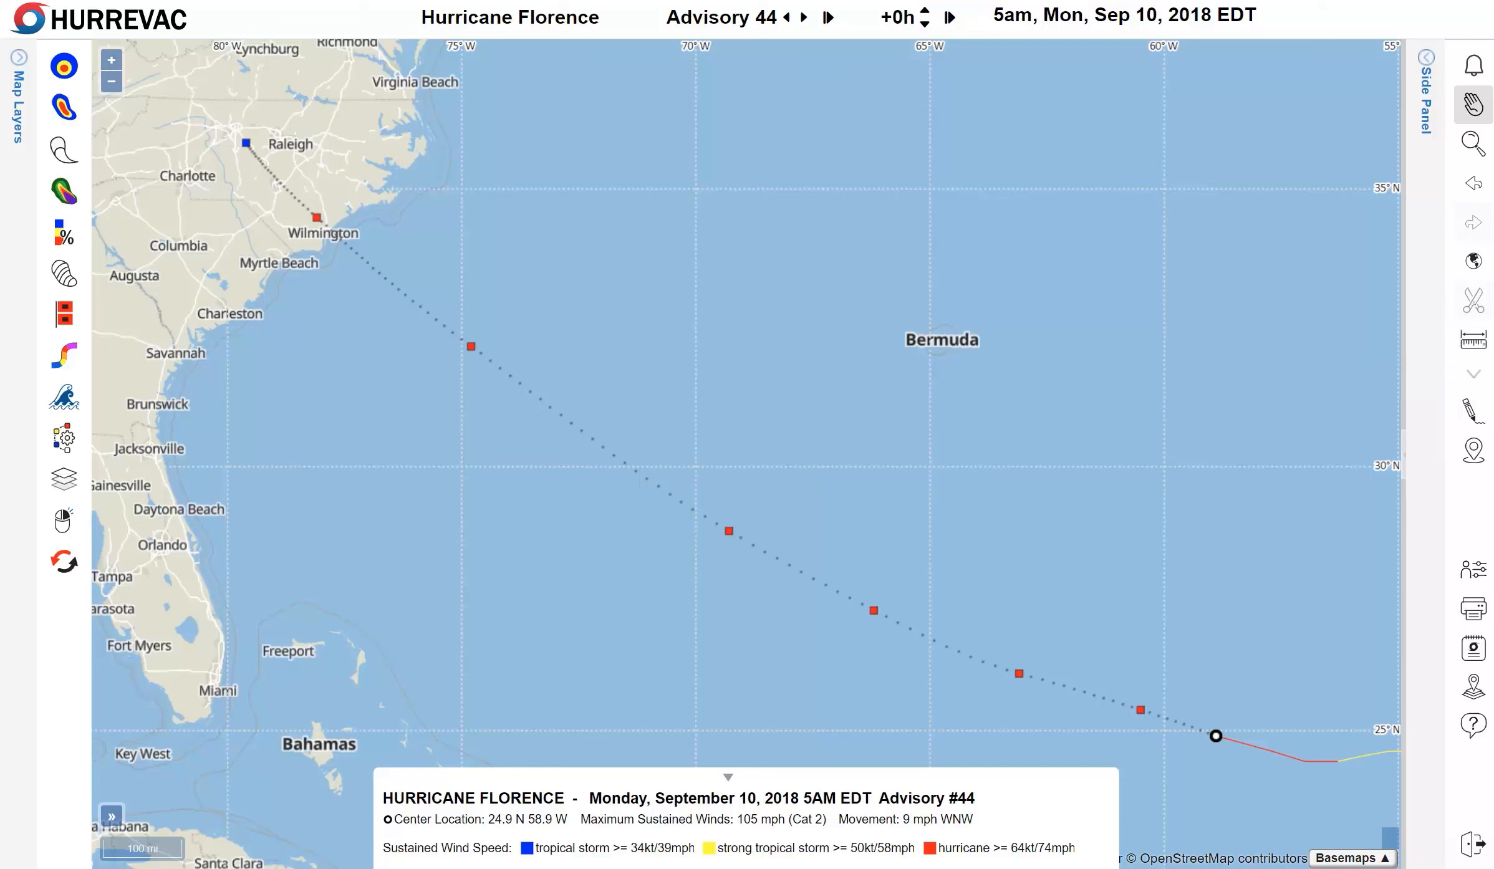
Measure the distance from the North Carolina Outer Banks to Florence's current center.
click(1483, 352)
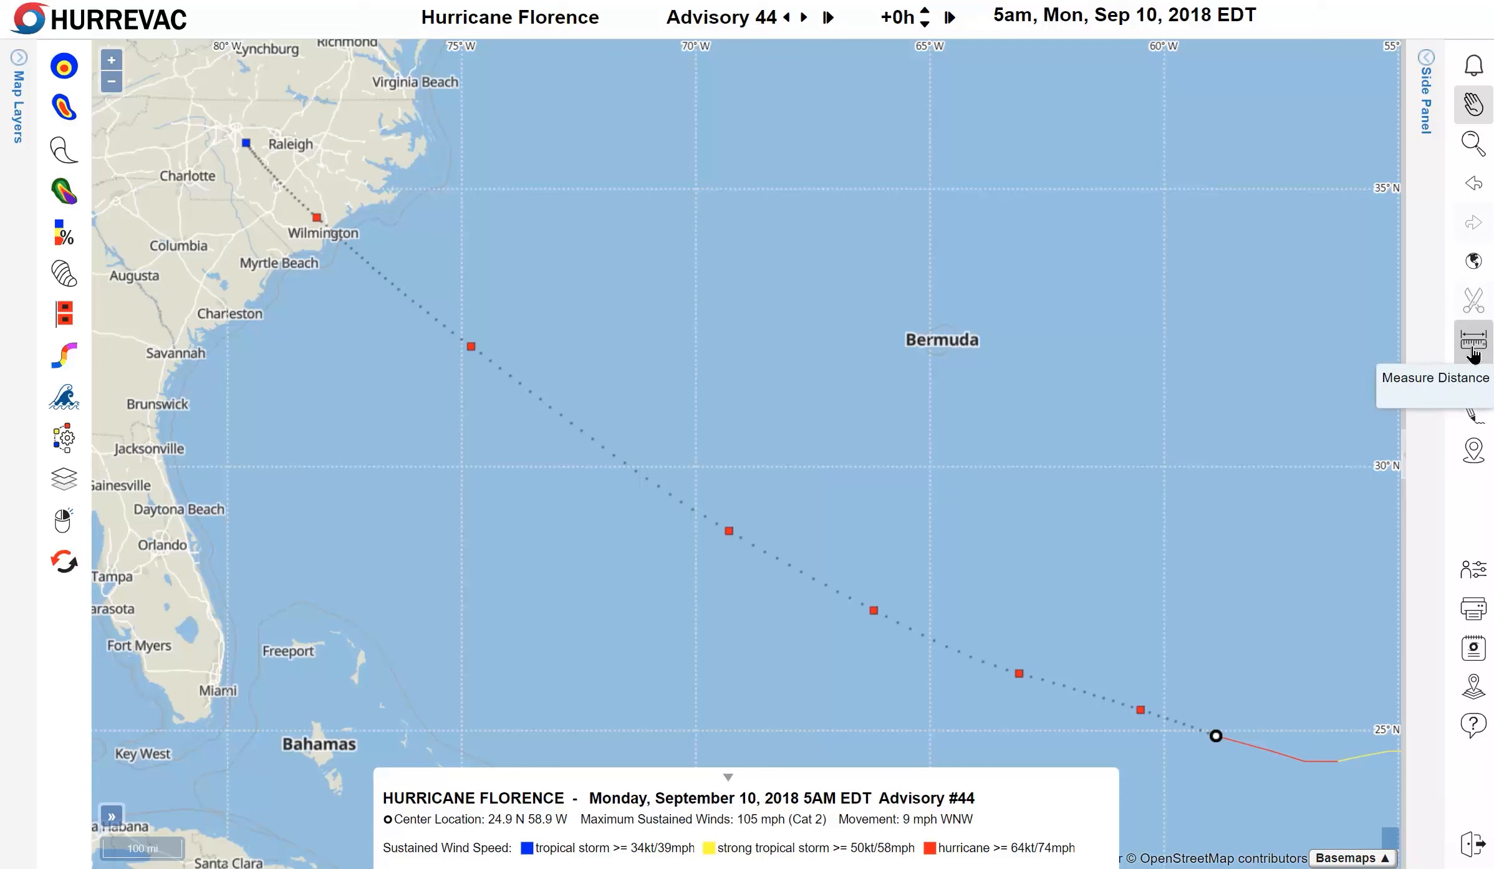
click(1475, 350)
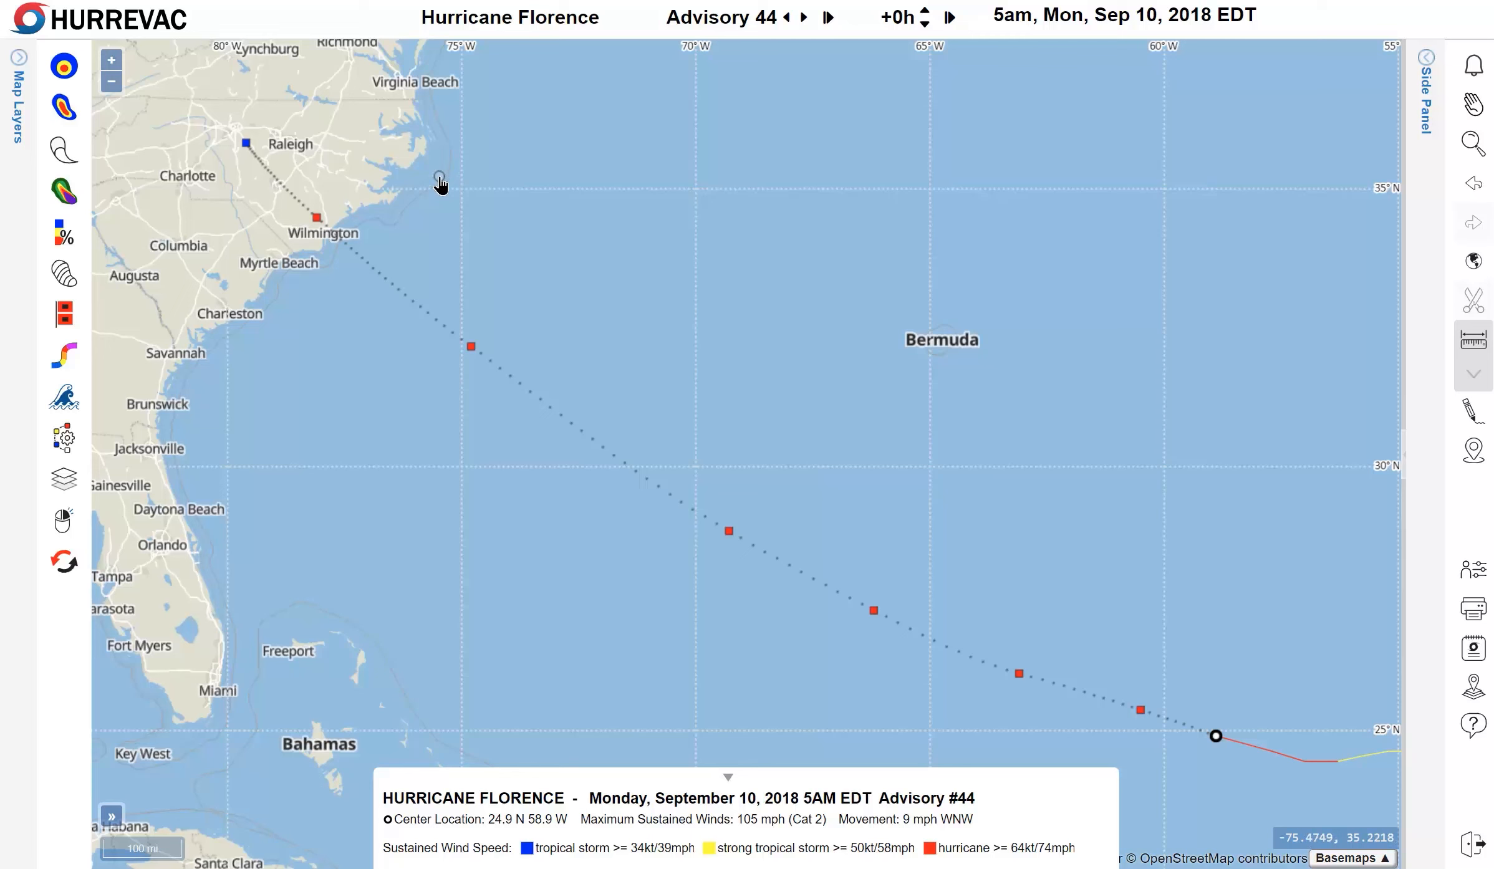
click(439, 177)
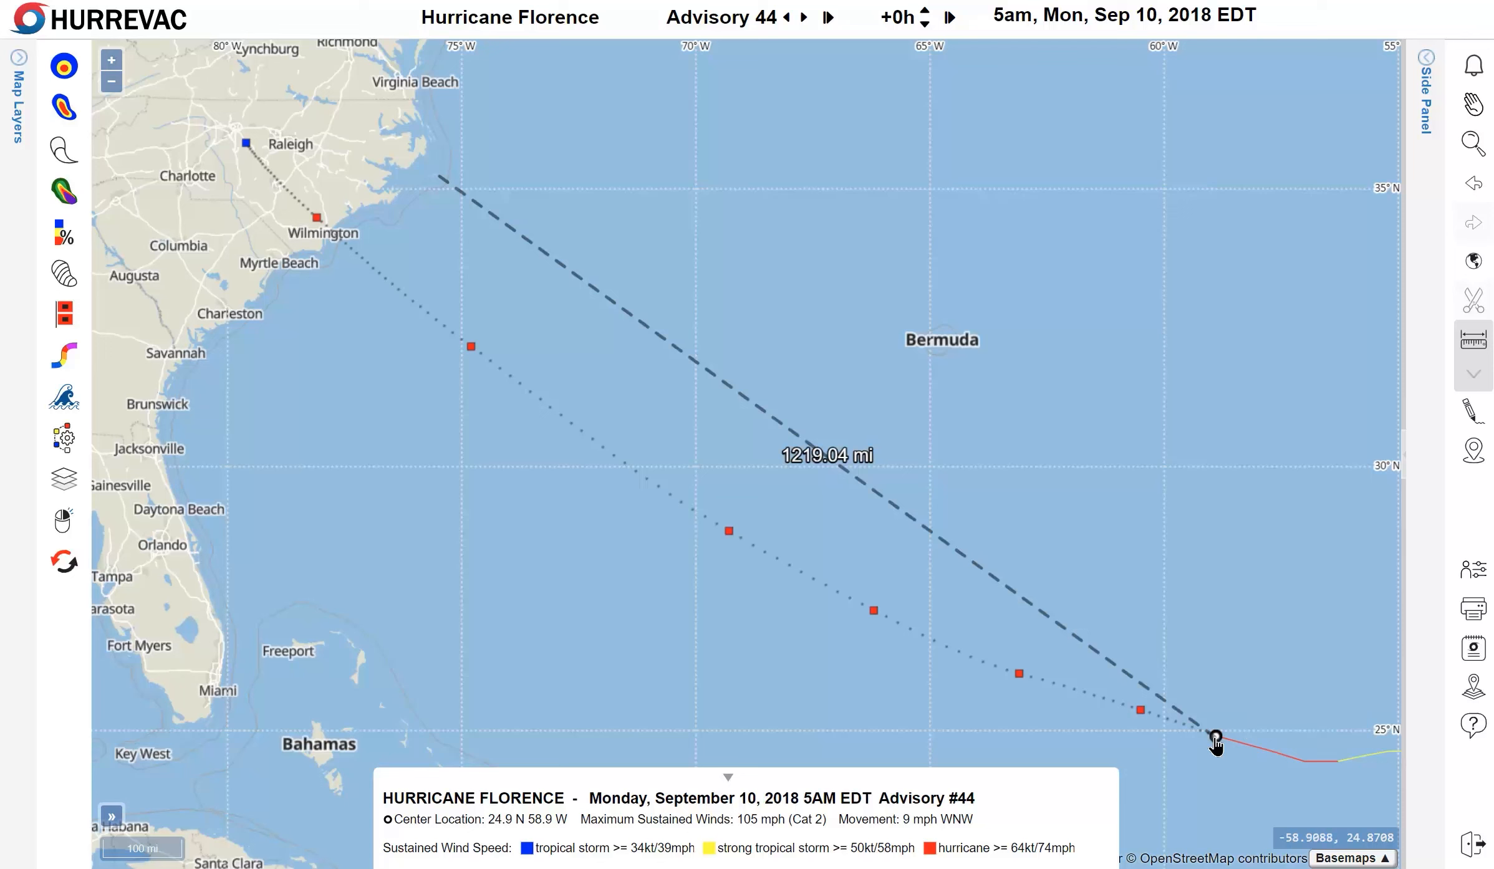
click(1217, 740)
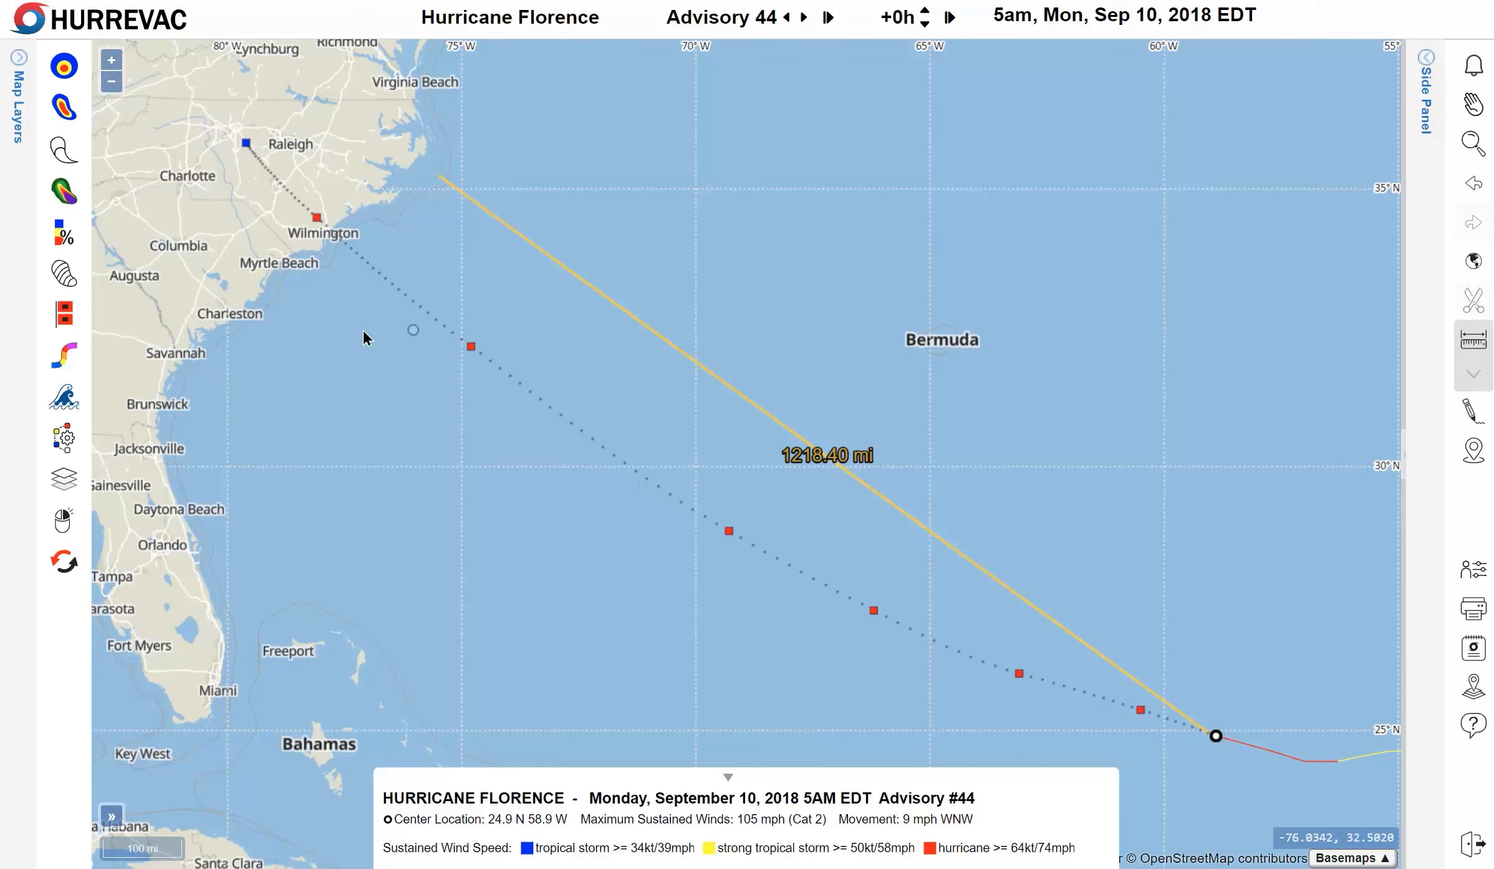
Measure the distance from Myrtle Beach to Florence's current center and clear both measurements from the map.
click(282, 265)
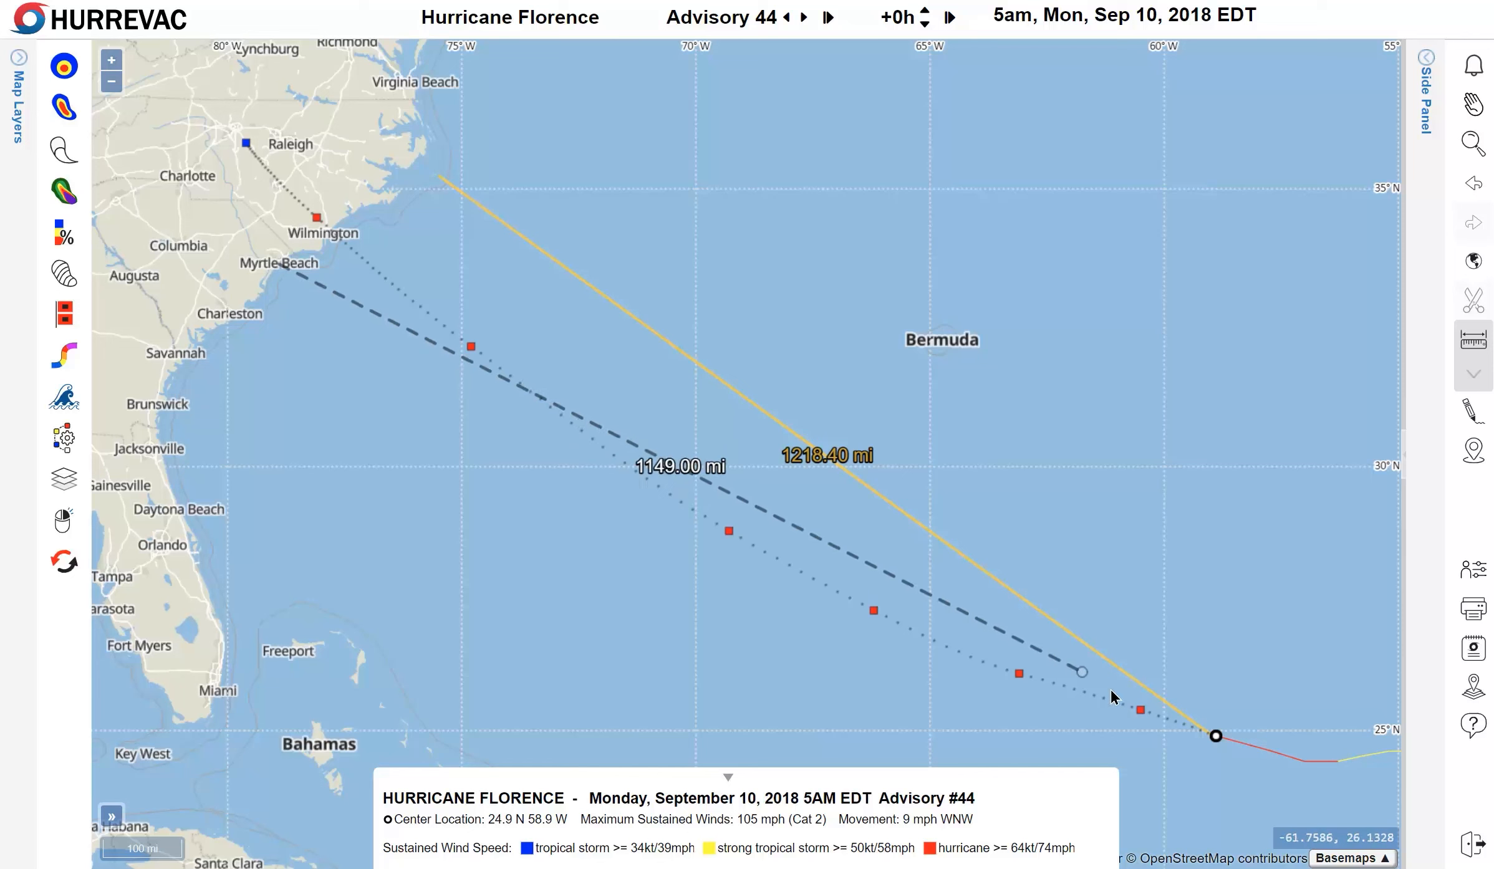
click(1214, 739)
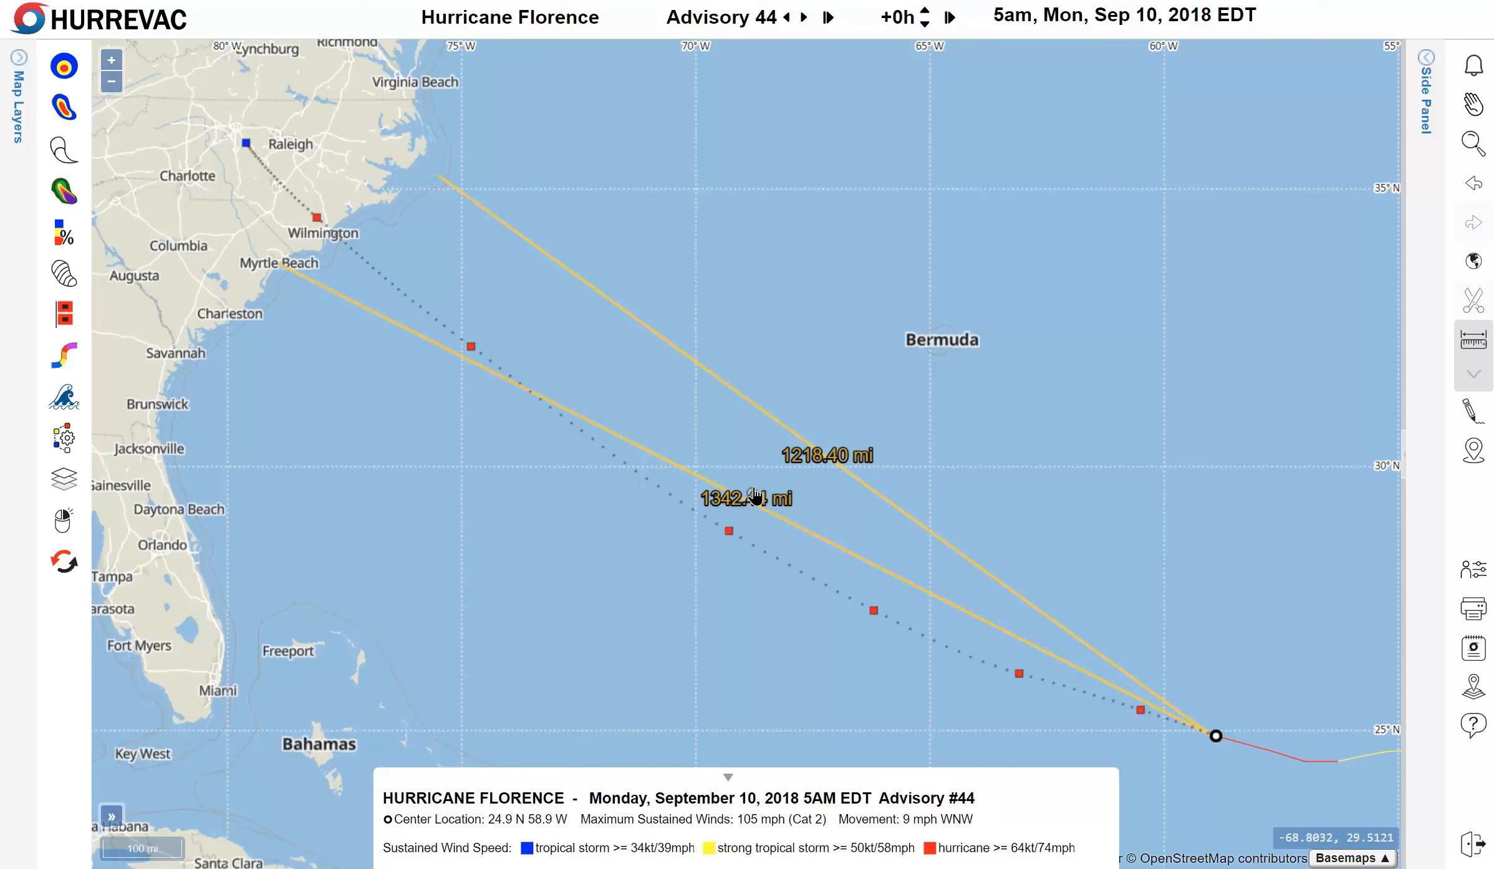
click(1473, 349)
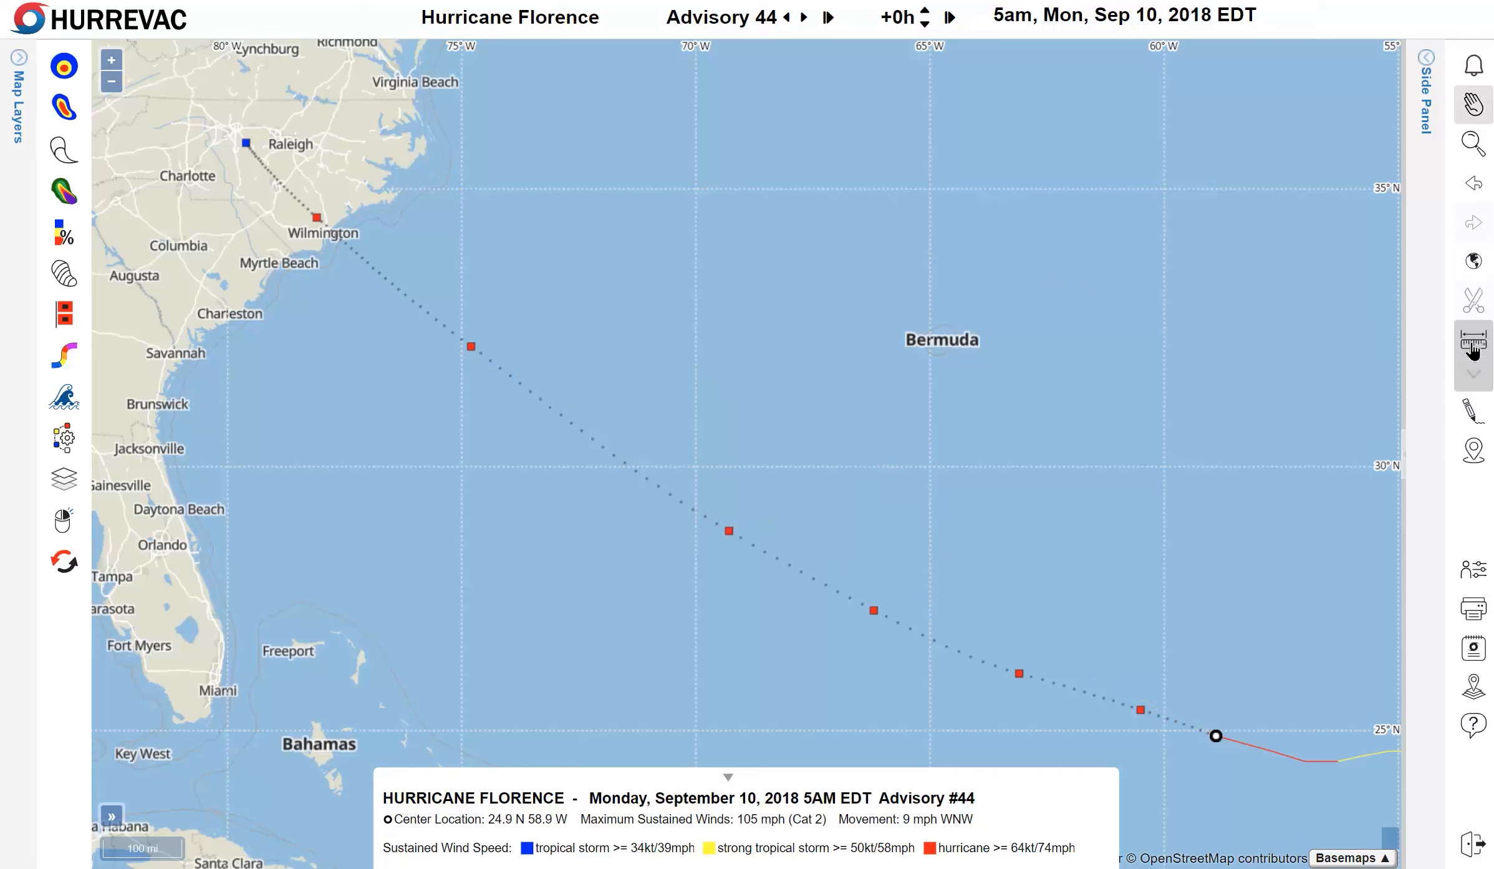
click(1477, 377)
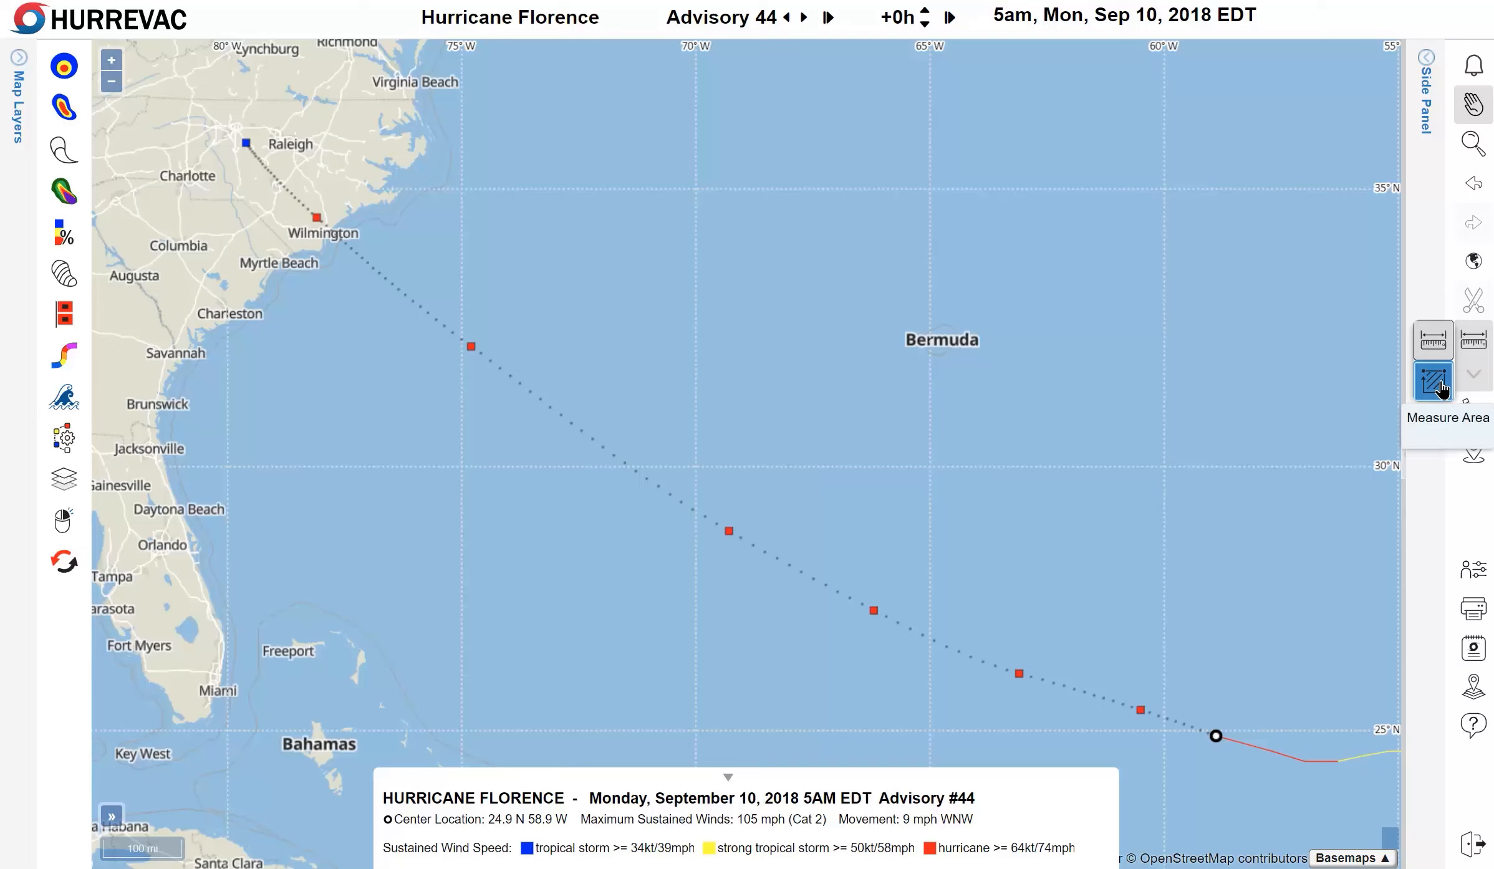
click(1475, 379)
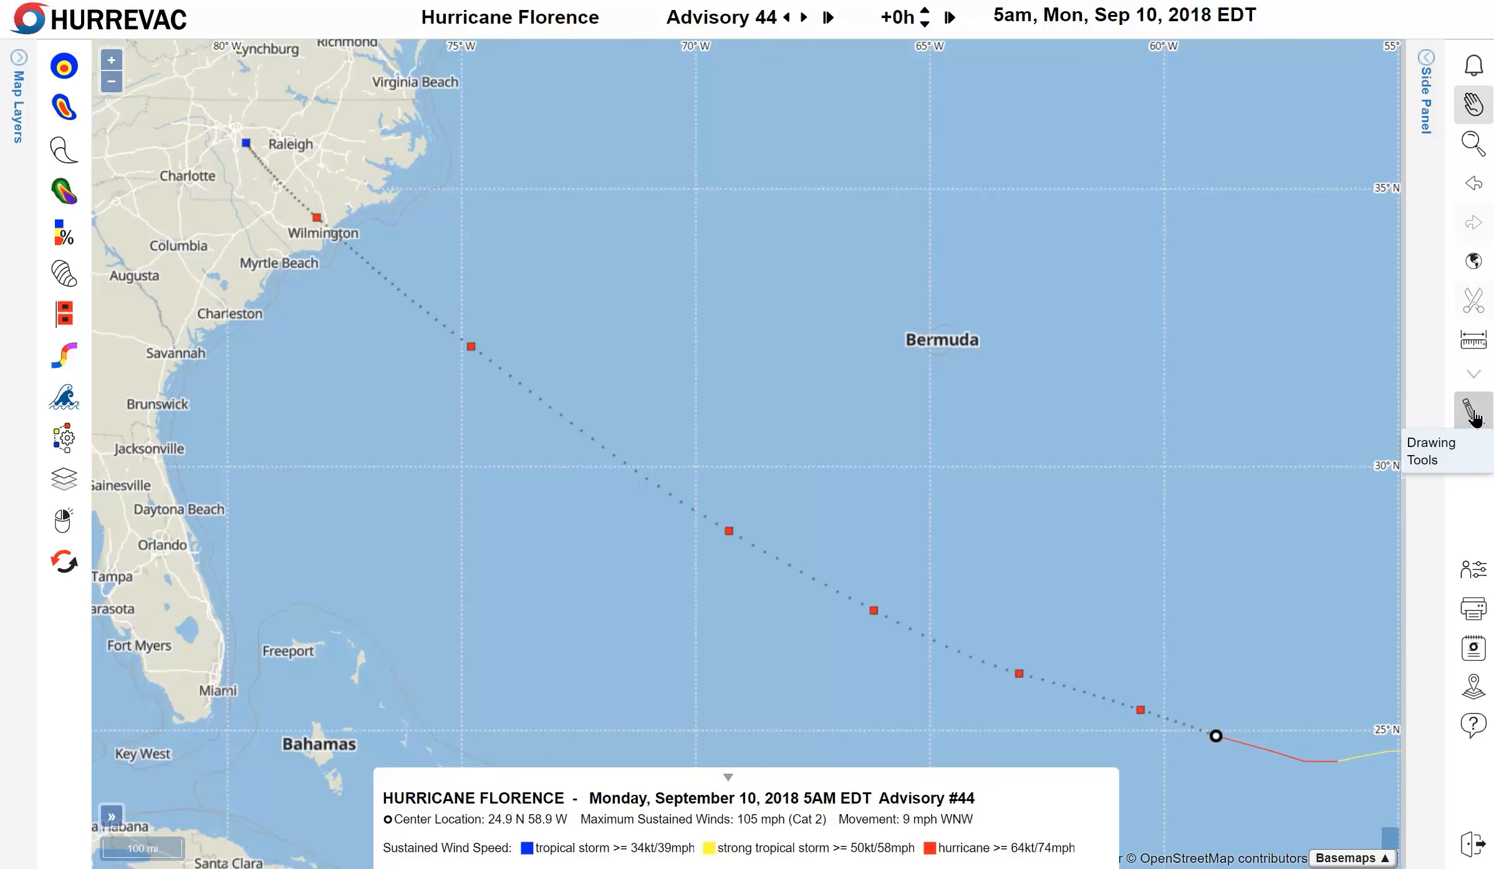
Draw a wavy black freehand line across the Atlantic northeast of the forecast track.
click(1477, 416)
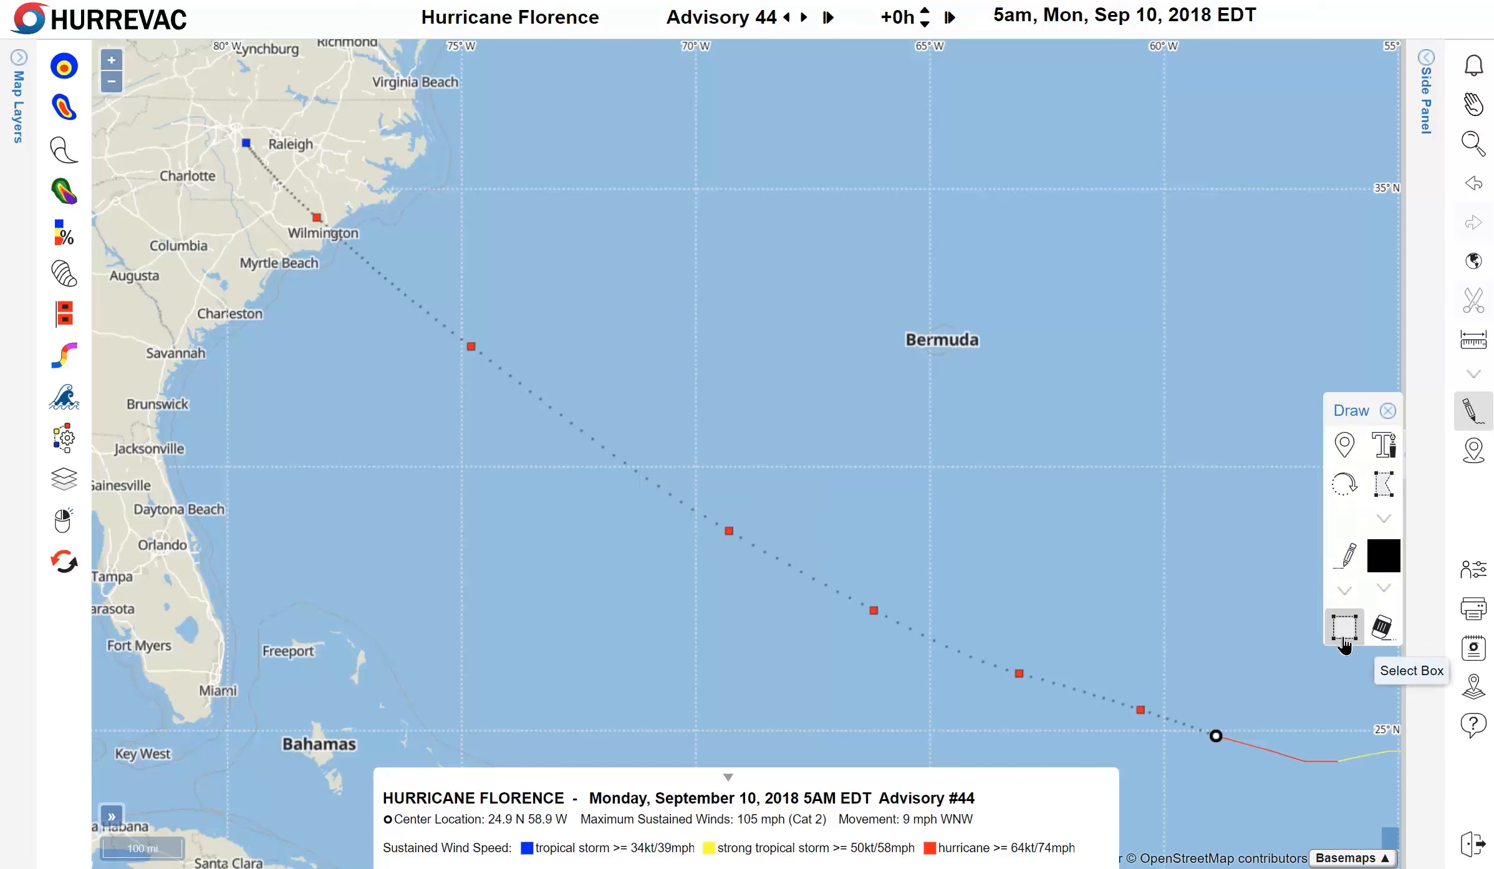
click(1346, 555)
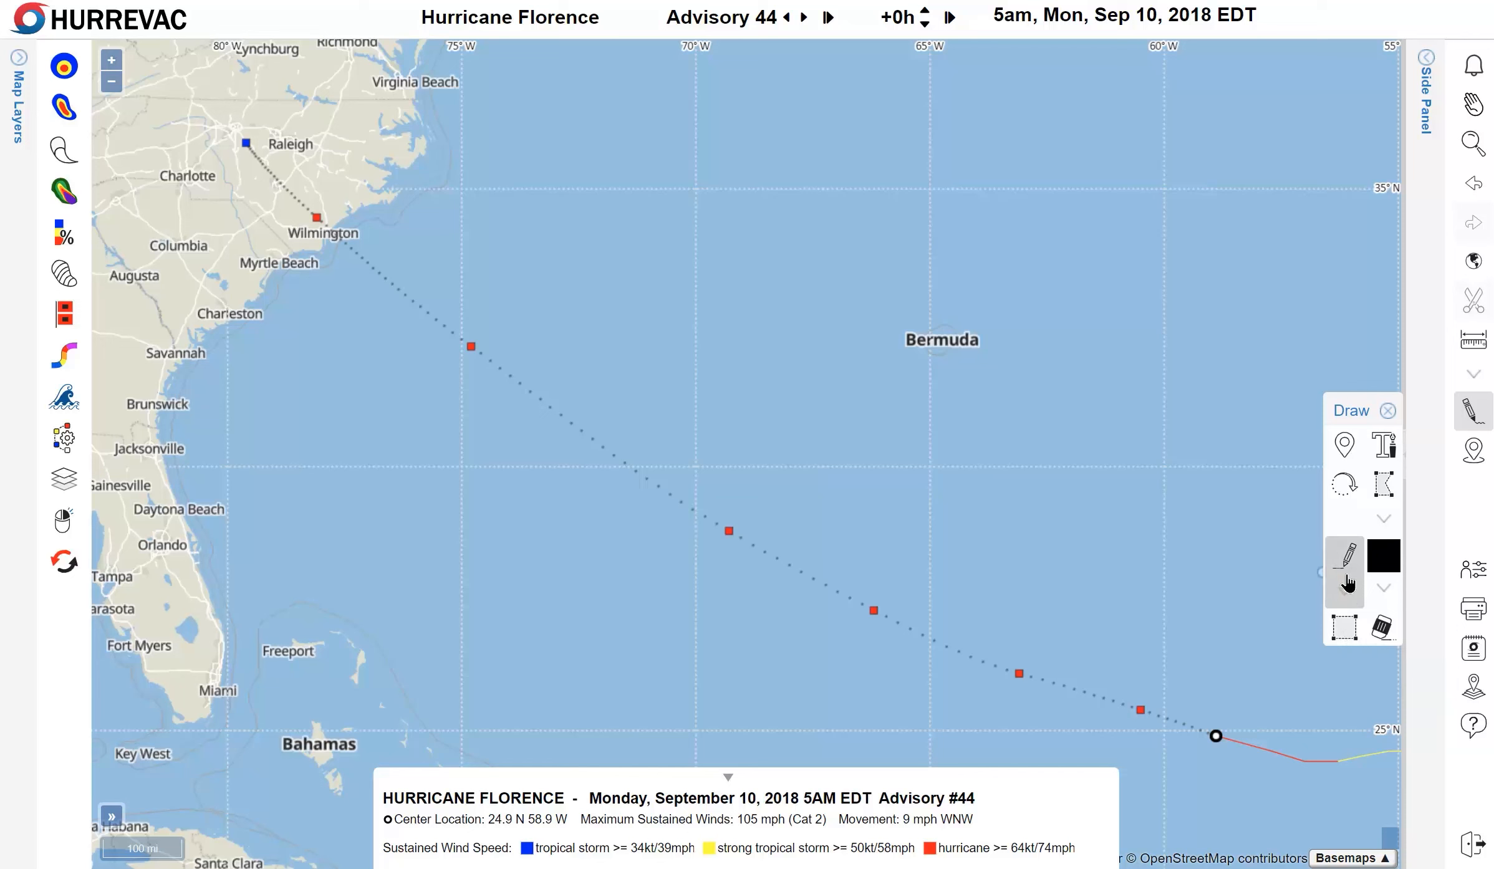
mouse_move(541, 289)
mouse_down()
mouse_move(645, 256)
mouse_move(633, 346)
mouse_move(804, 406)
mouse_move(849, 513)
mouse_move(970, 606)
mouse_move(1114, 645)
mouse_move(1169, 691)
mouse_up()
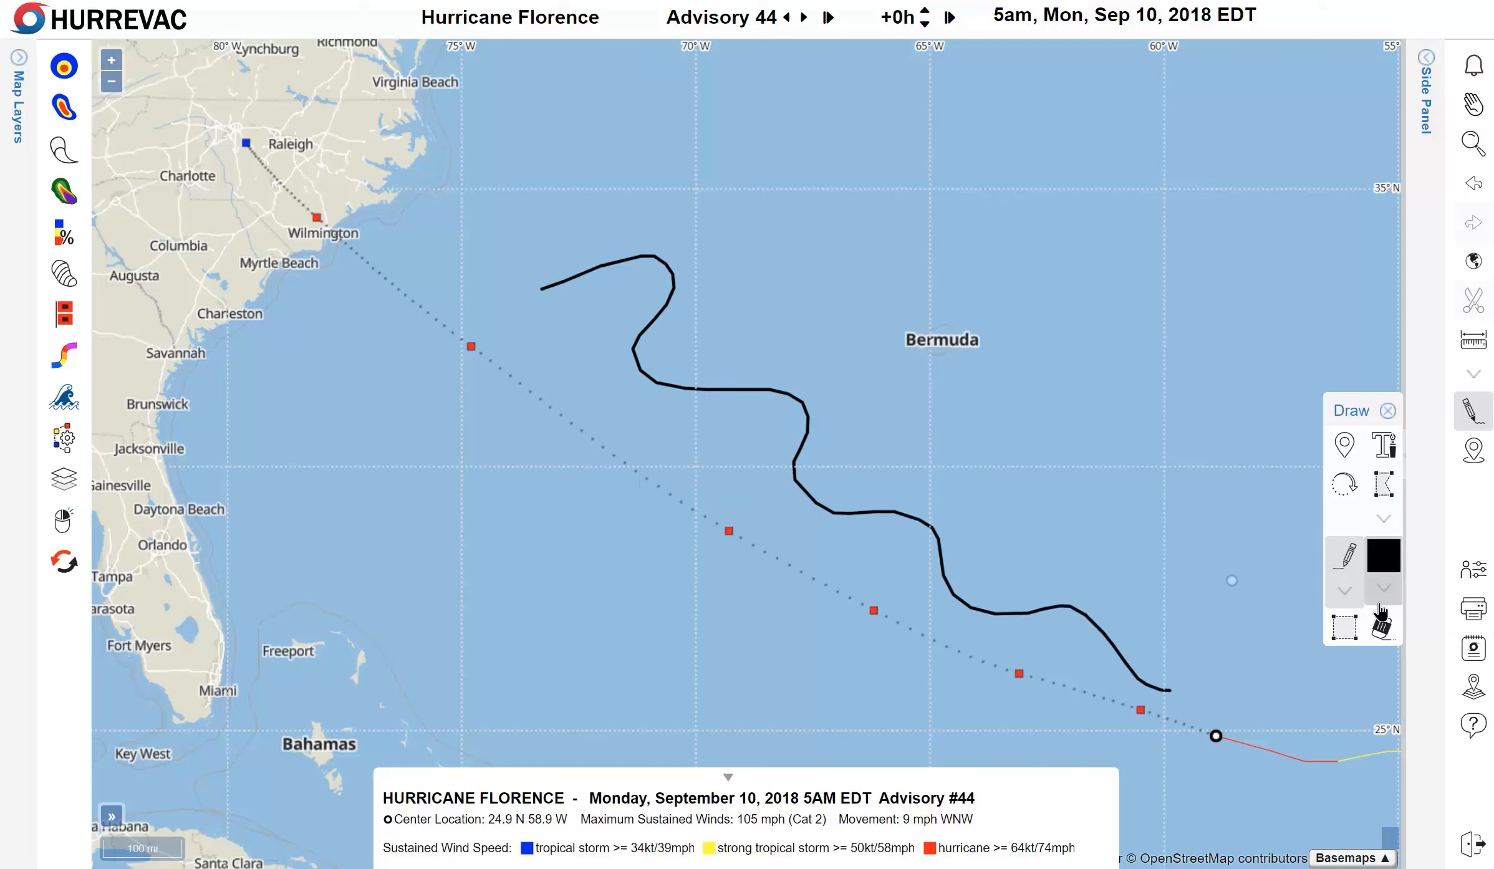
Place three "Test" text labels on the map, two southwest of the forecast track and one east of the freehand line.
click(1383, 448)
click(728, 426)
text(Test)
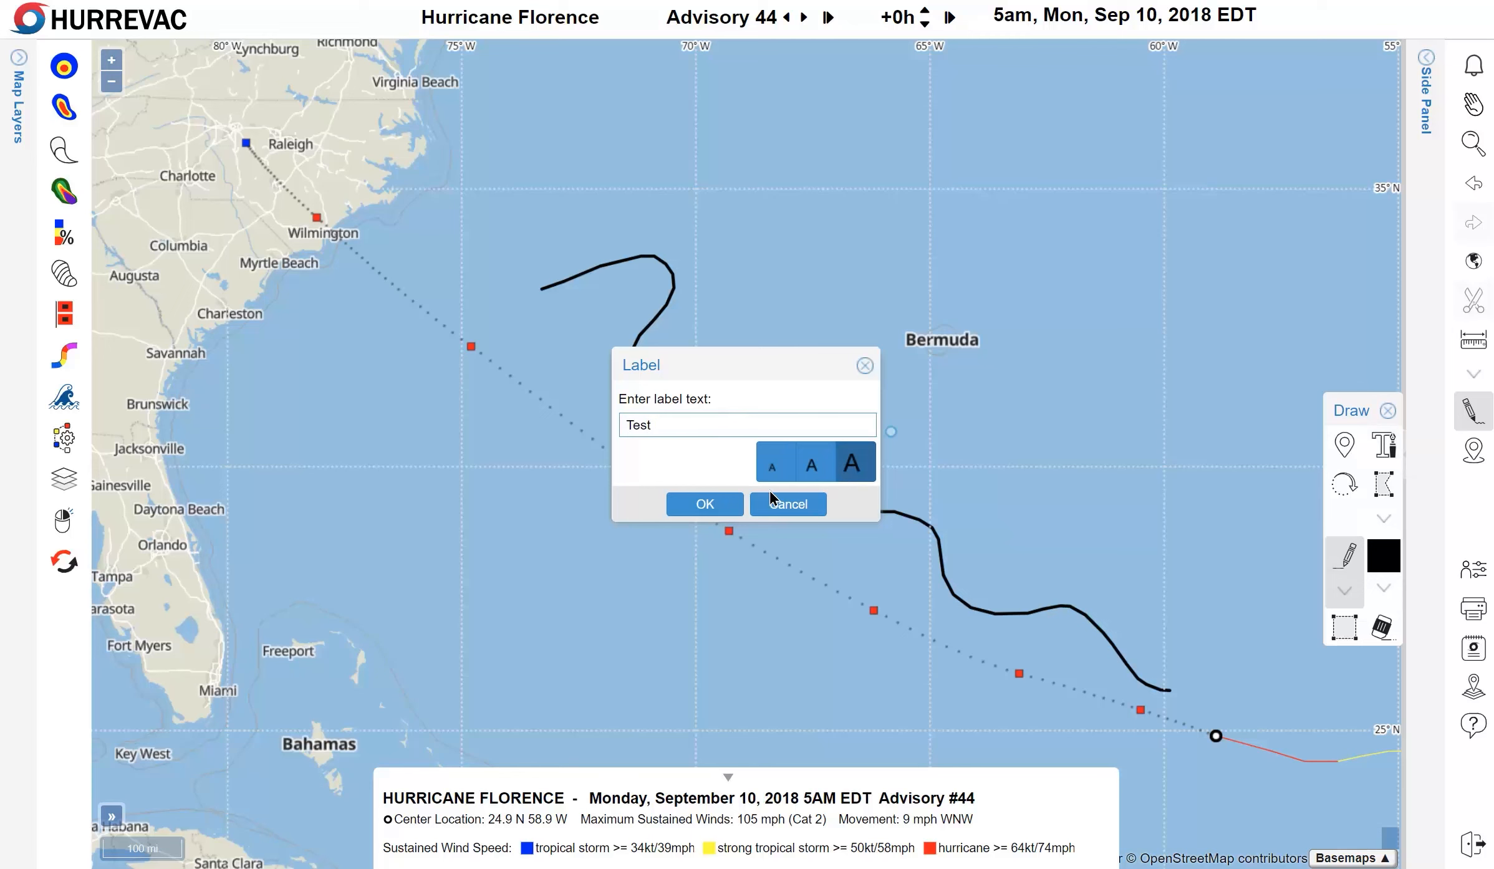
click(705, 504)
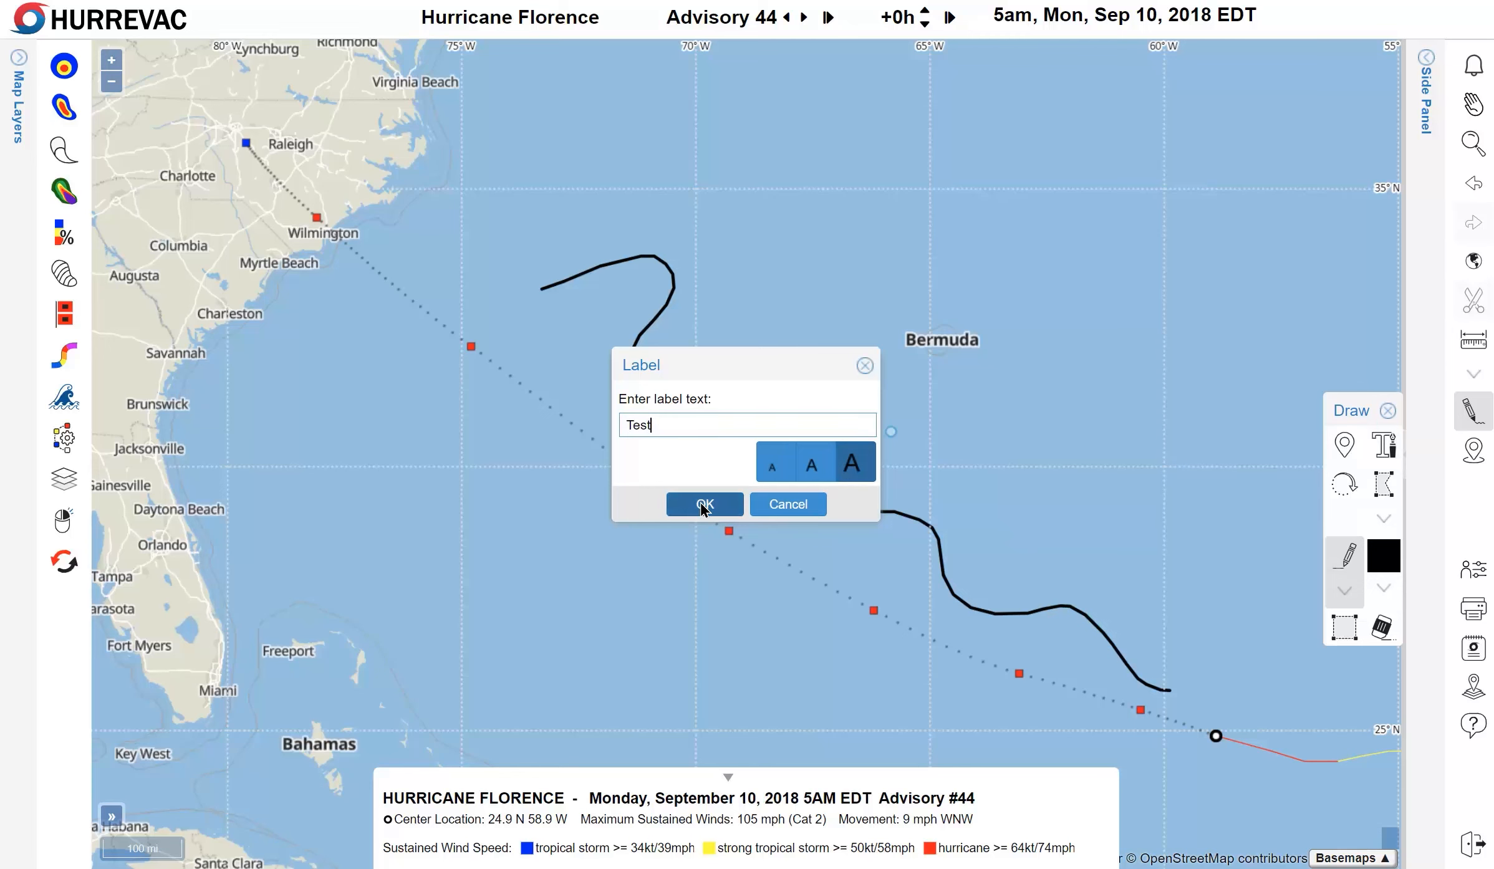
click(519, 537)
click(745, 654)
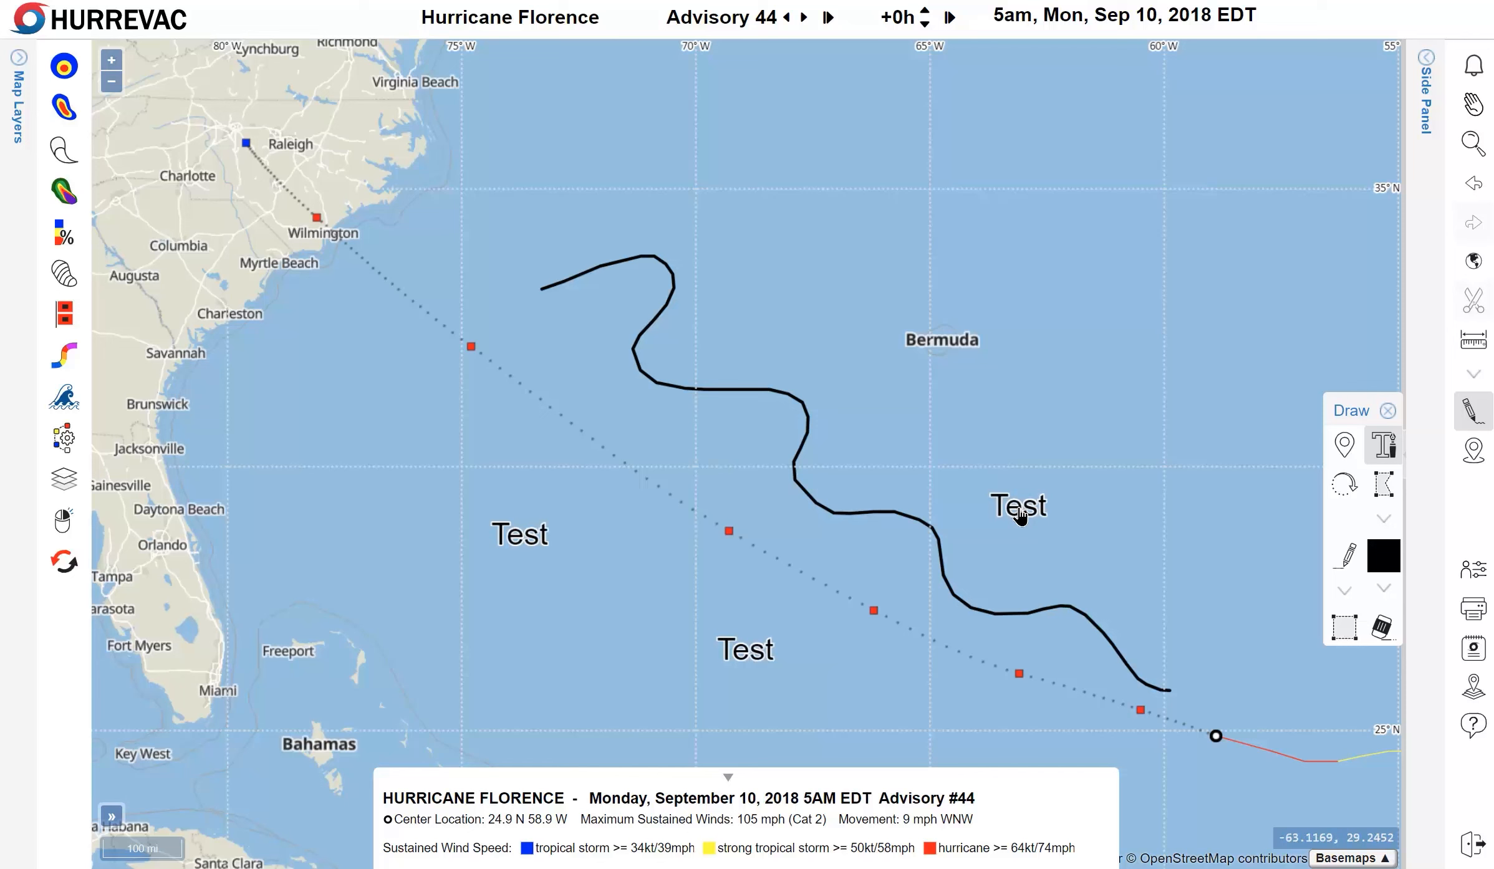
click(1020, 516)
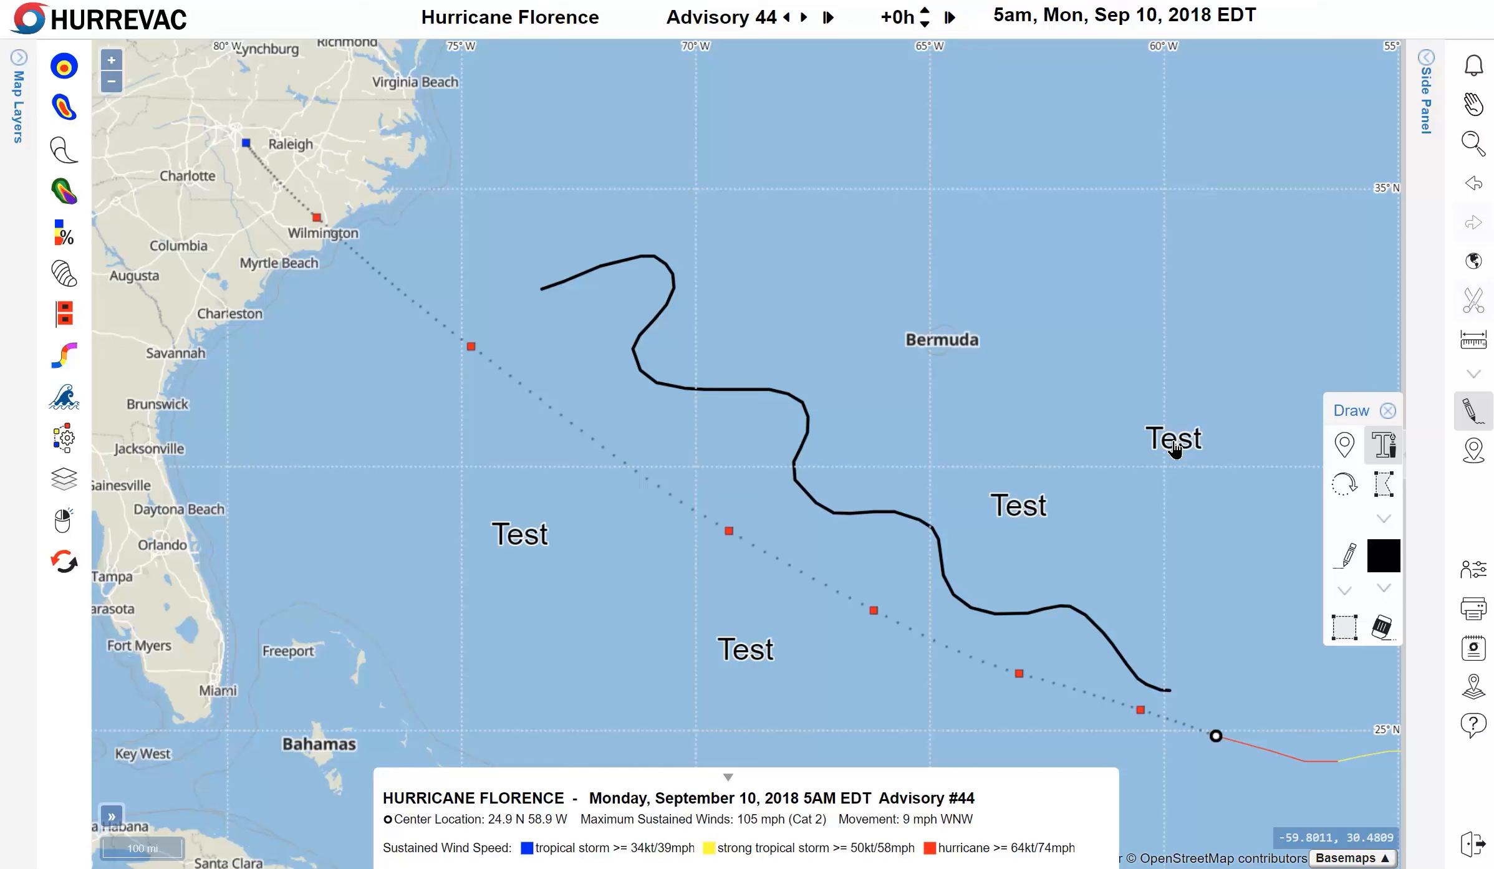
Erase the freehand line and all the "Test" labels with a box around them, and close the drawing tools.
click(1382, 630)
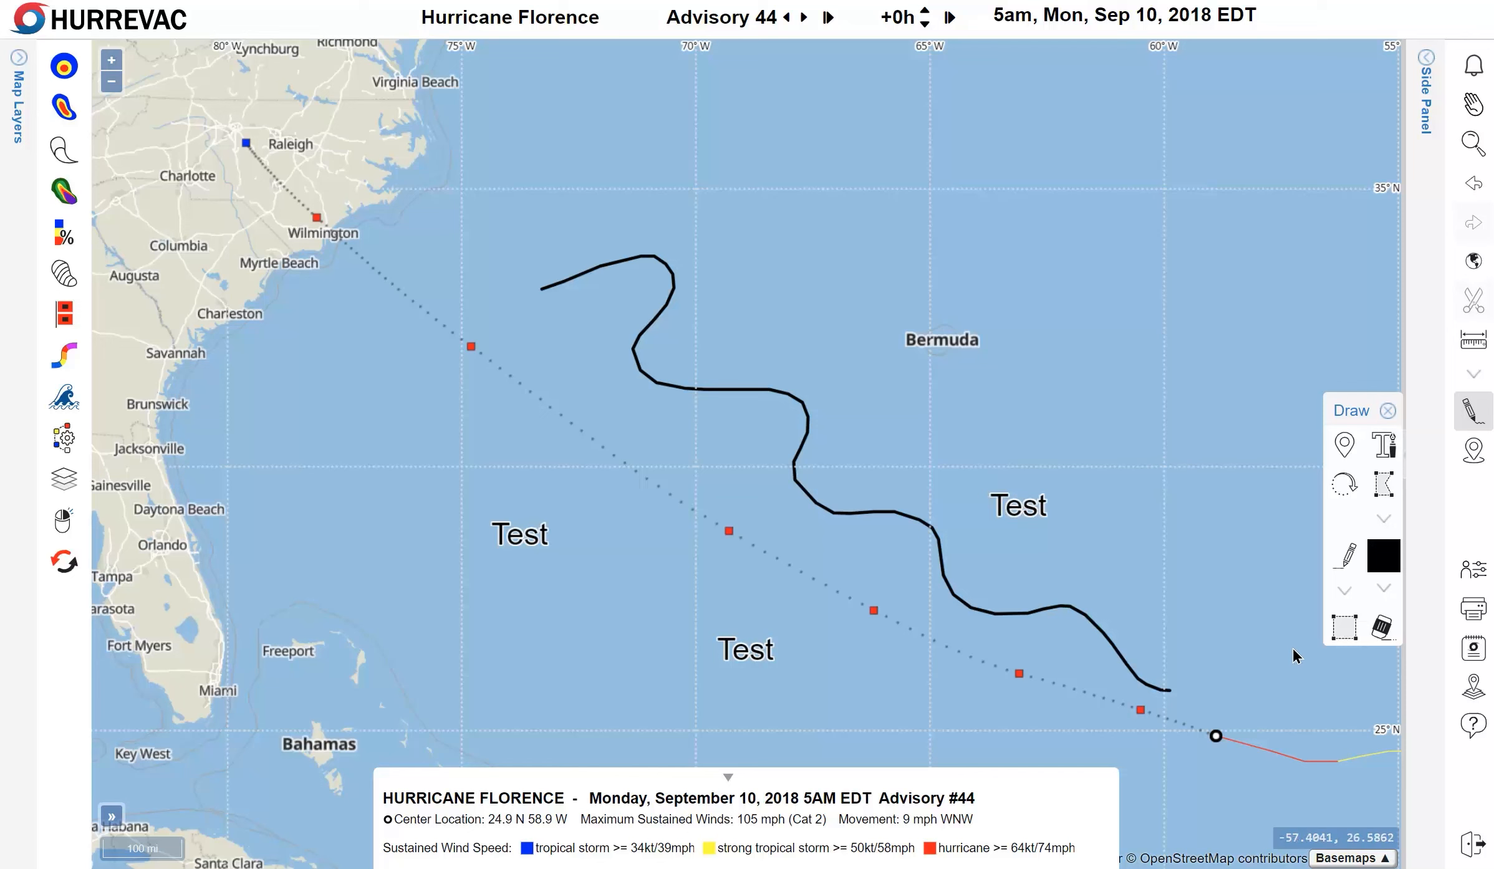
mouse_move(1293, 789)
mouse_down()
mouse_move(747, 481)
mouse_move(282, 162)
mouse_up()
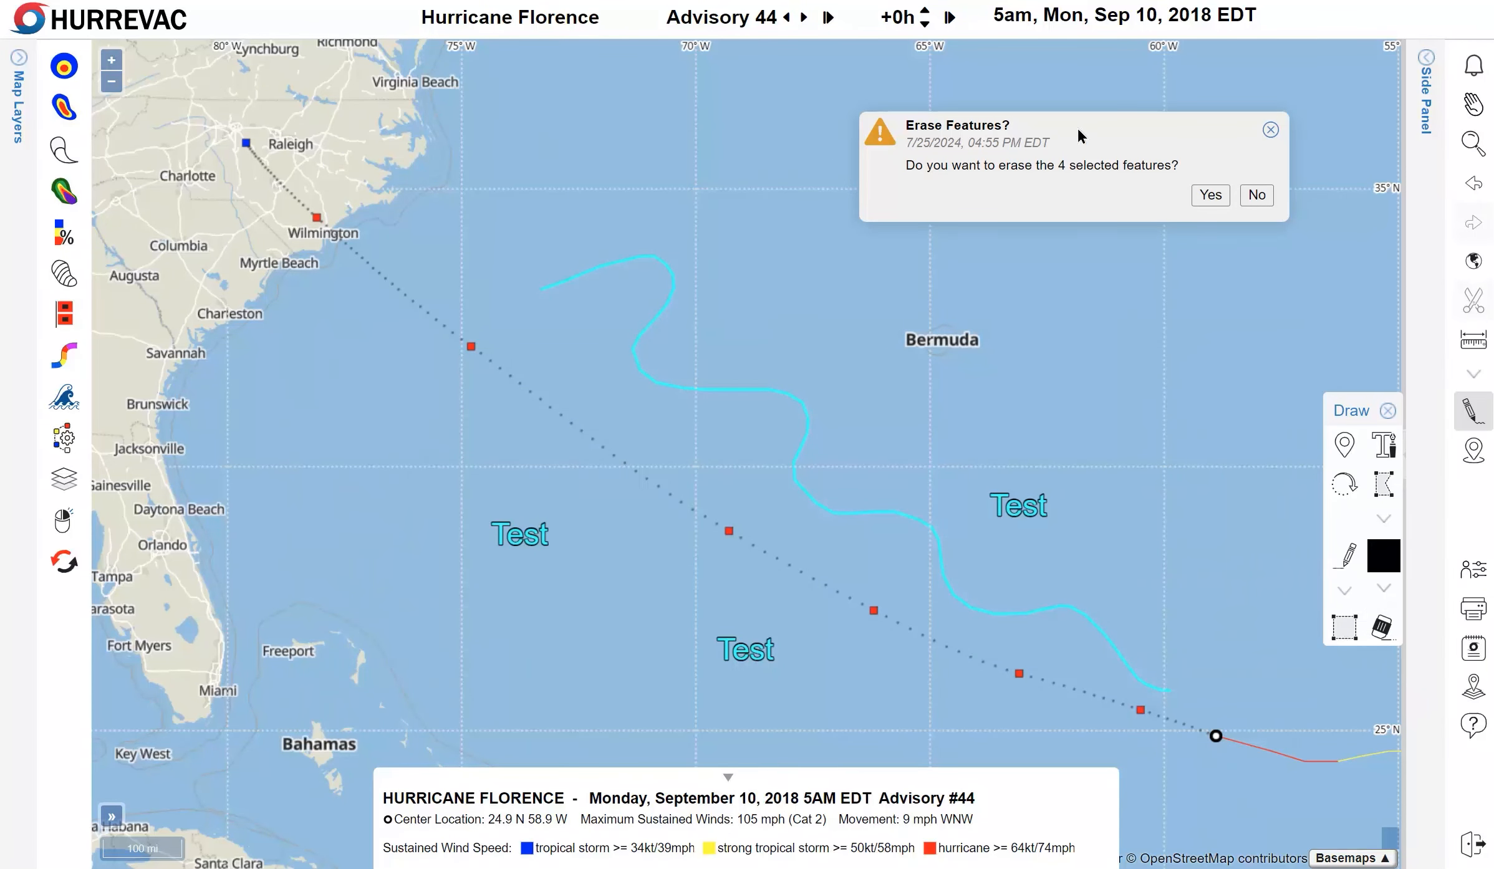
click(1212, 195)
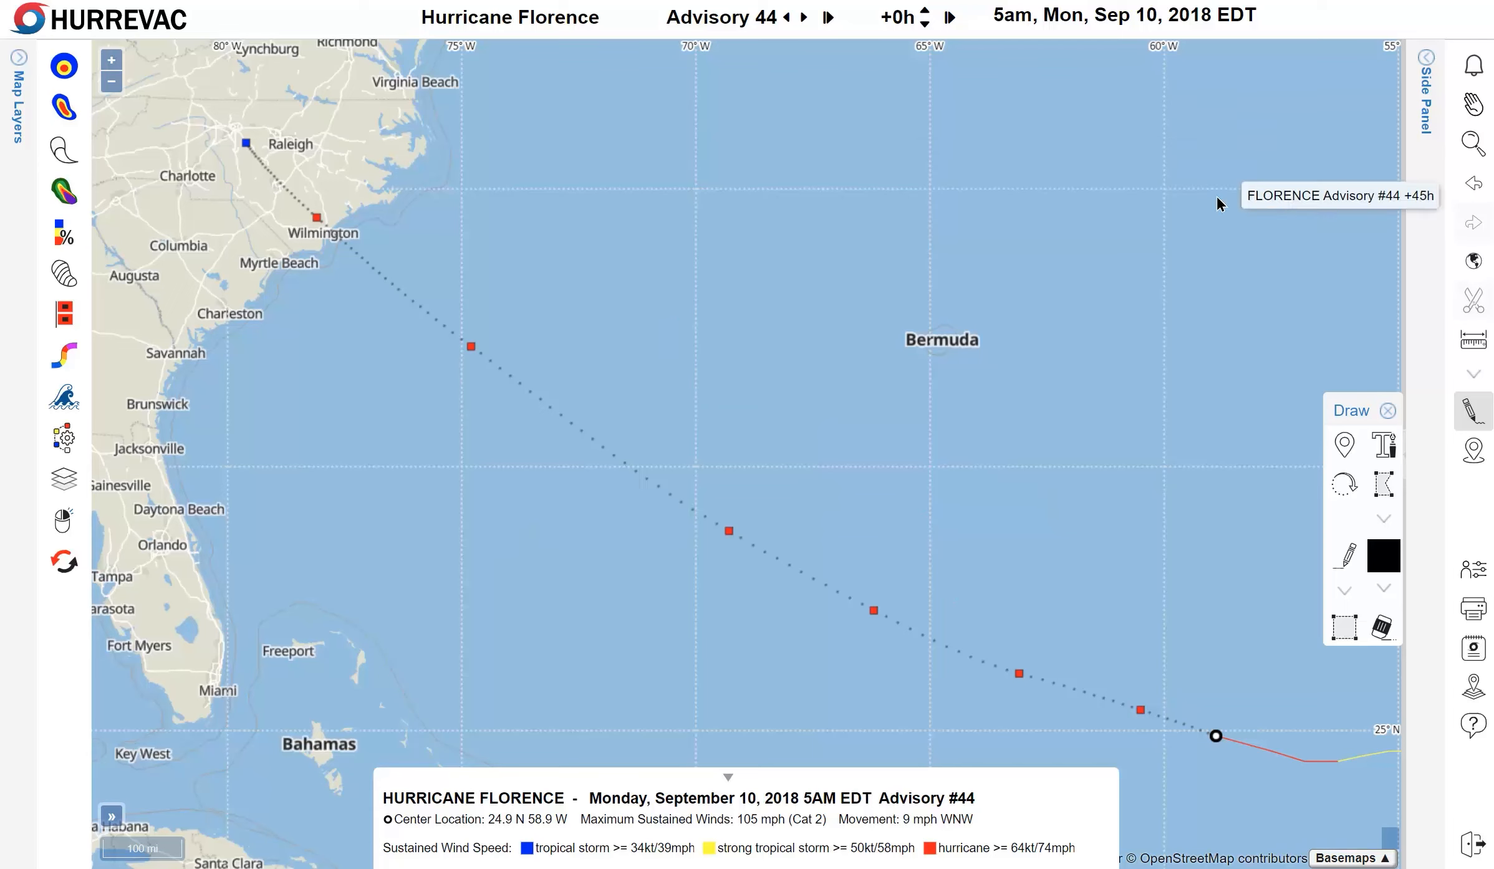
click(1389, 418)
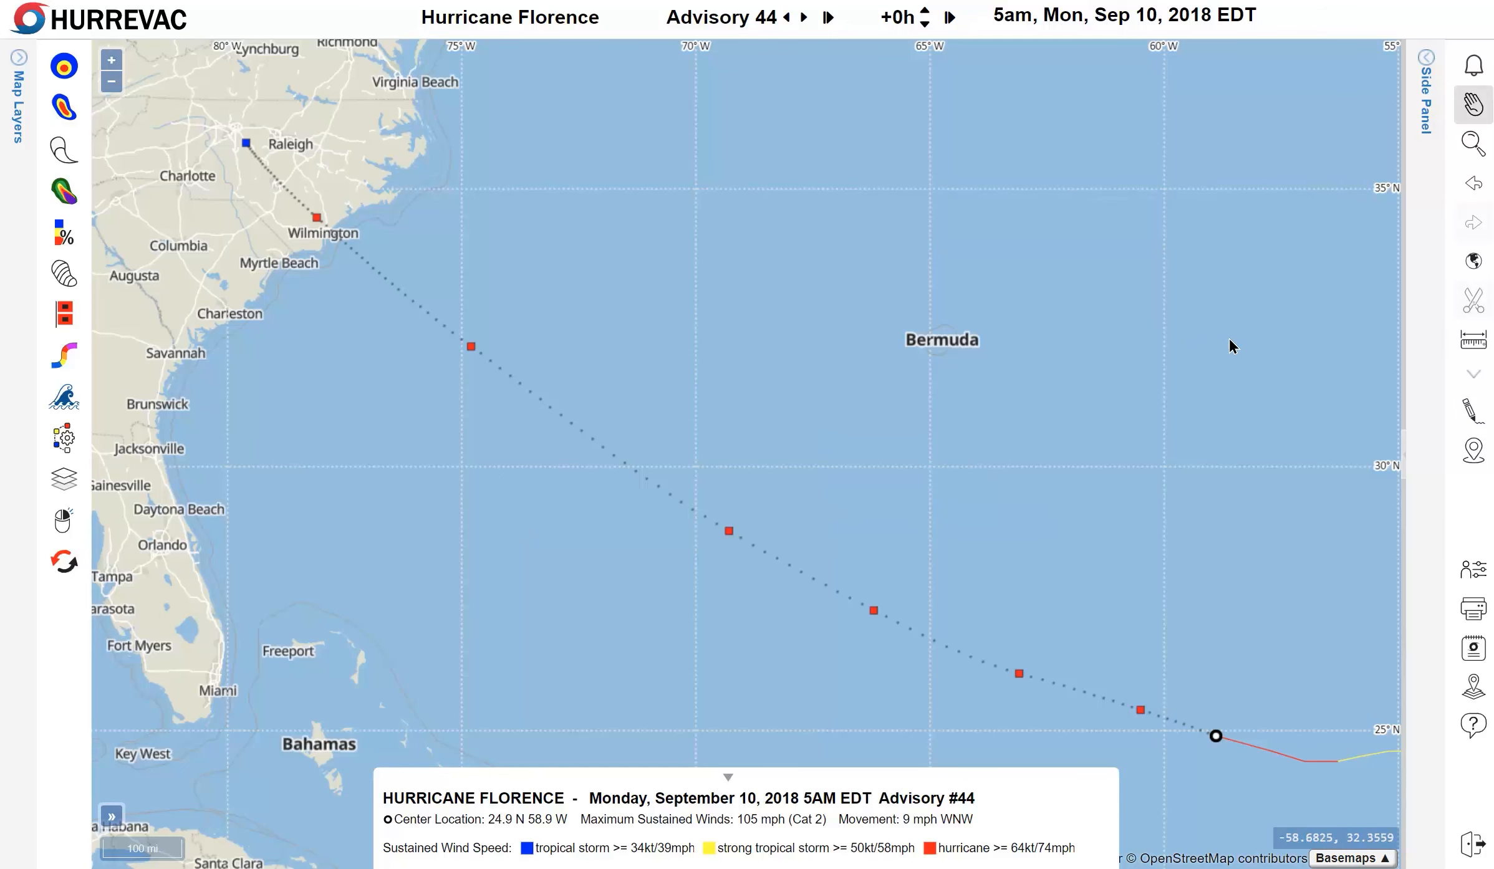
Review the Print/Export output options and close them without exporting.
click(1475, 622)
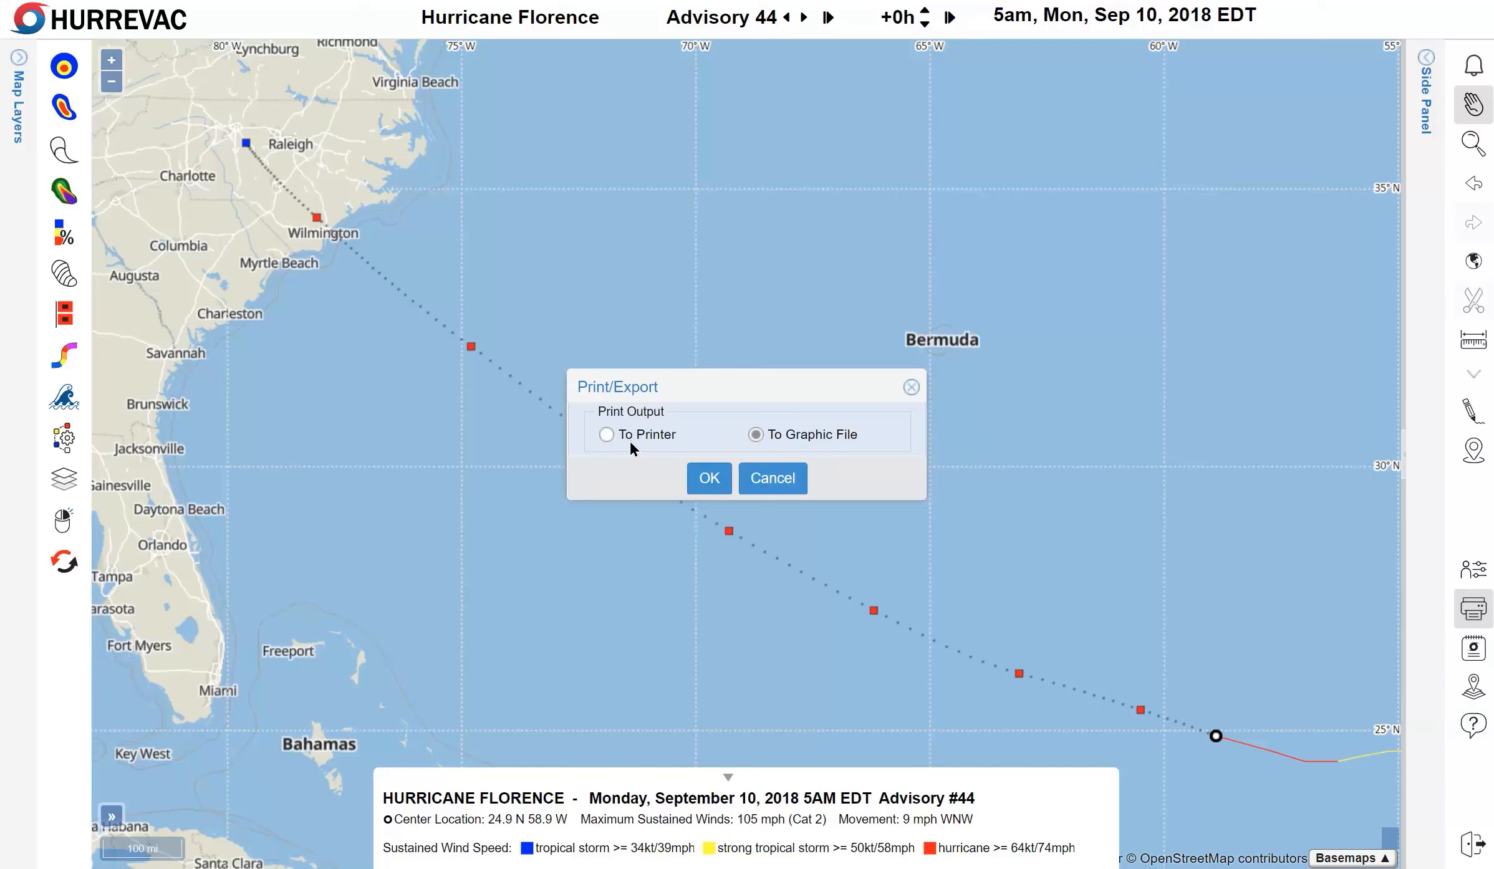
click(911, 387)
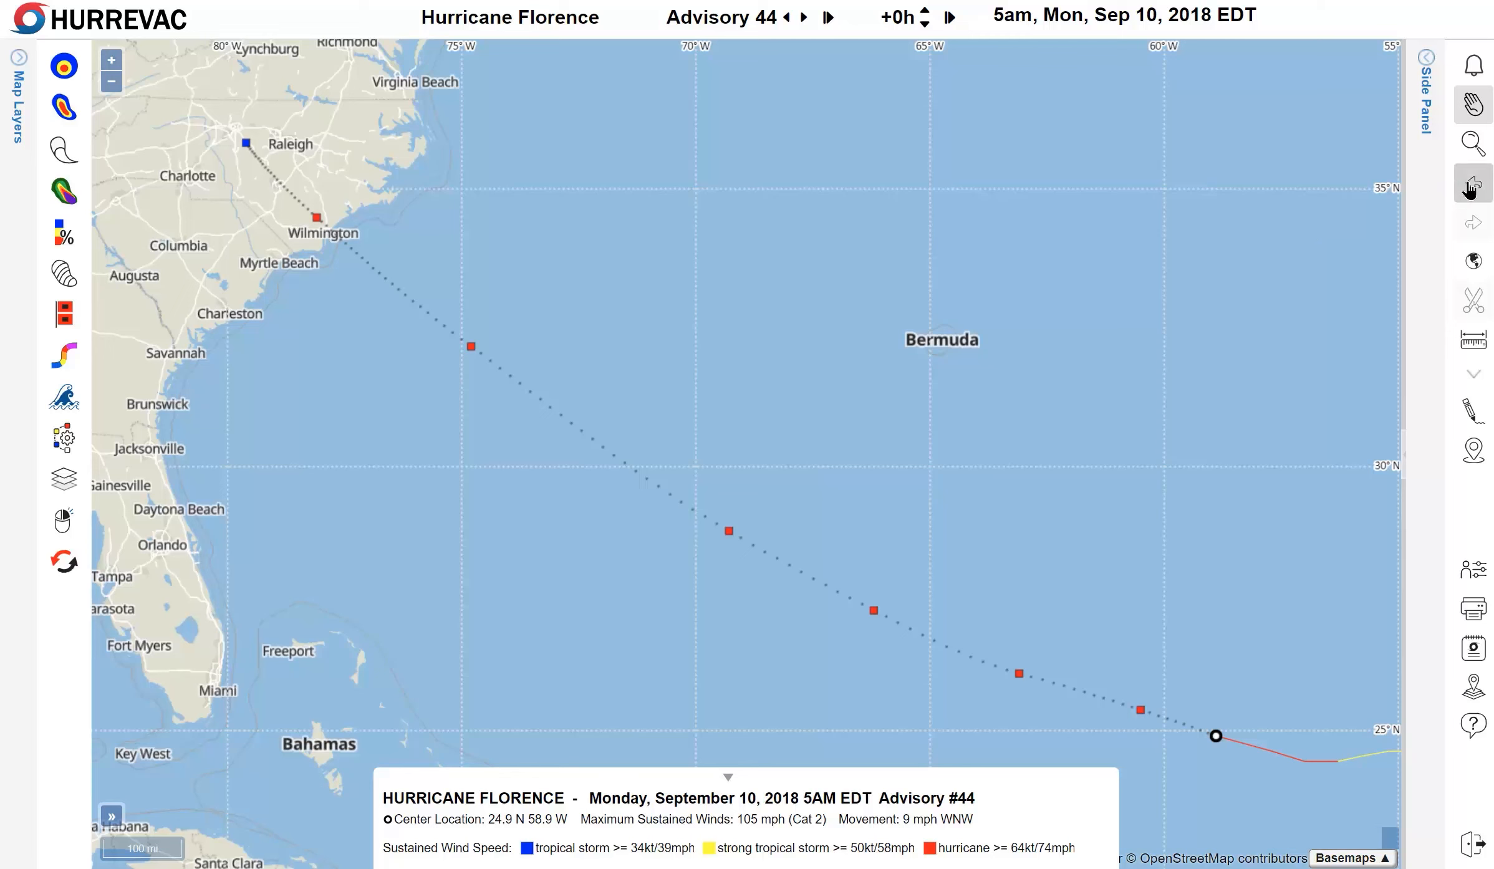
Go back through the previous map extents to the wide North America view and return to a closer extent.
key(ctrl)
key(ctrl)
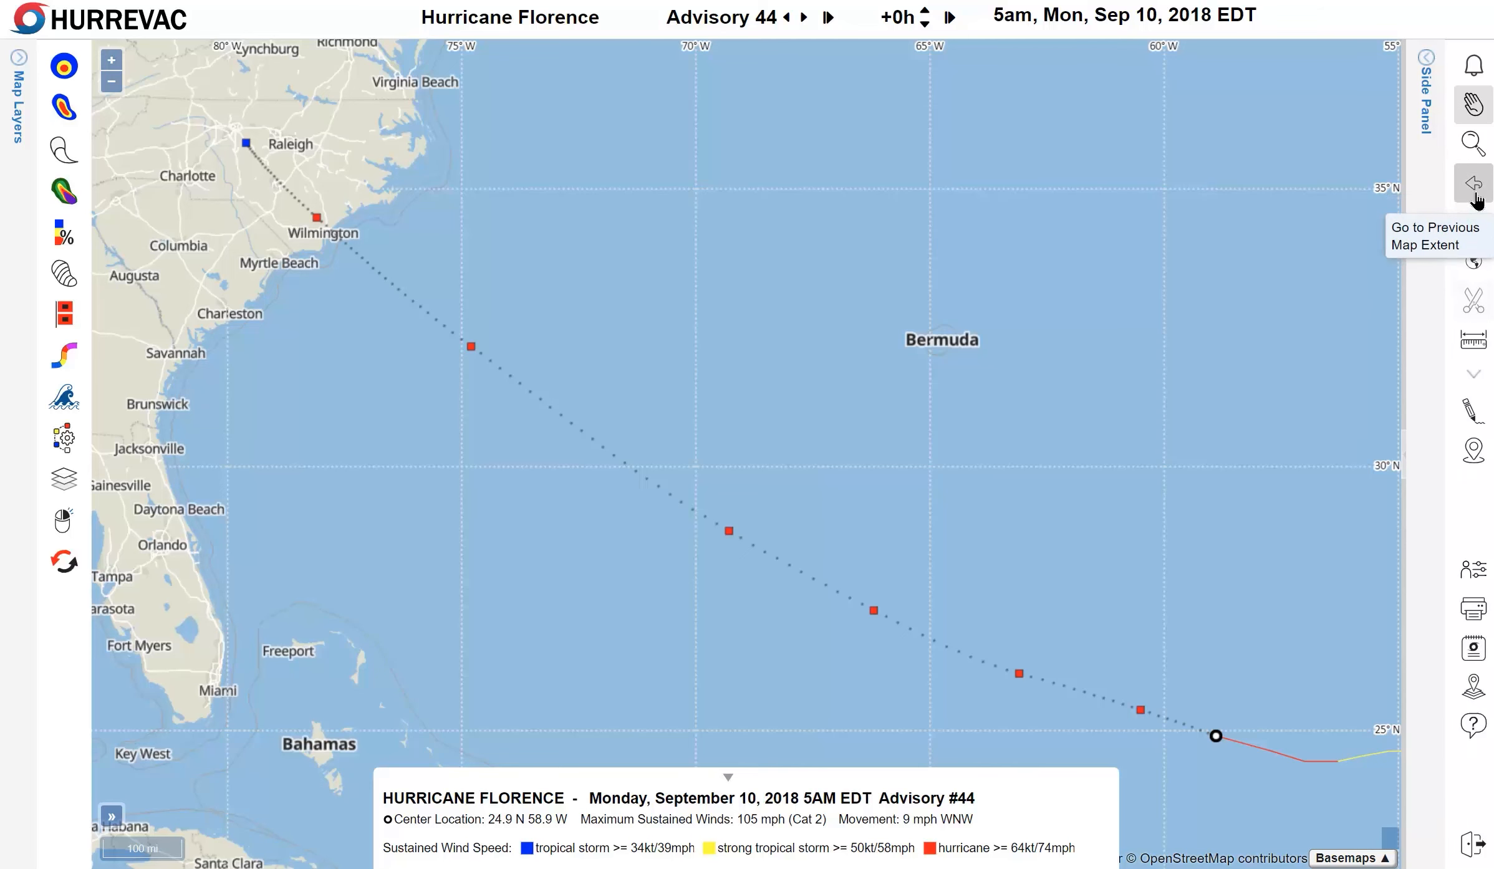
click(1476, 195)
click(1476, 188)
click(1476, 188)
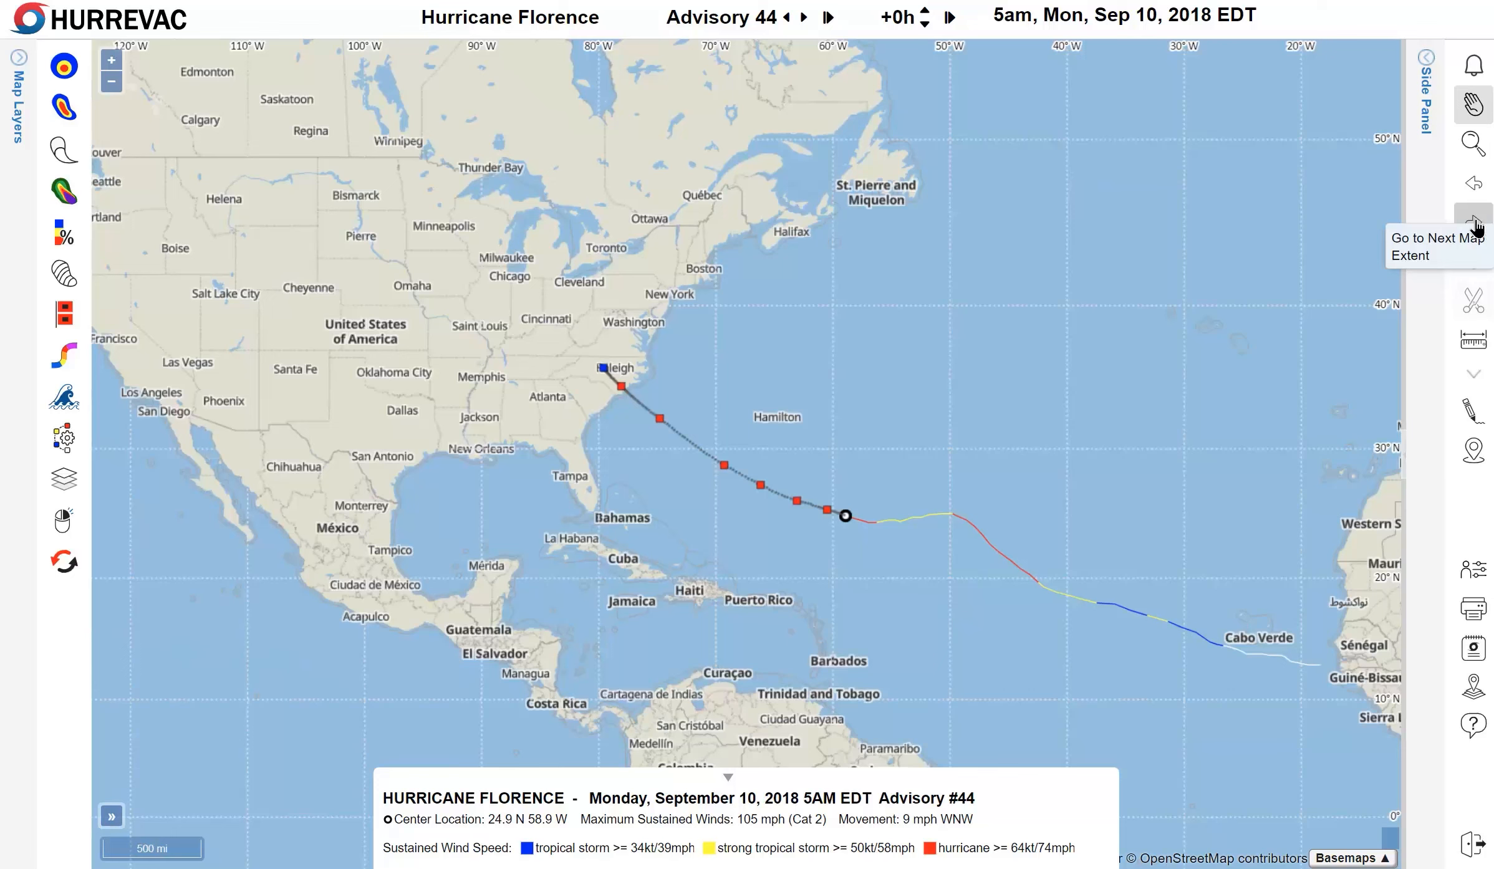
click(1476, 226)
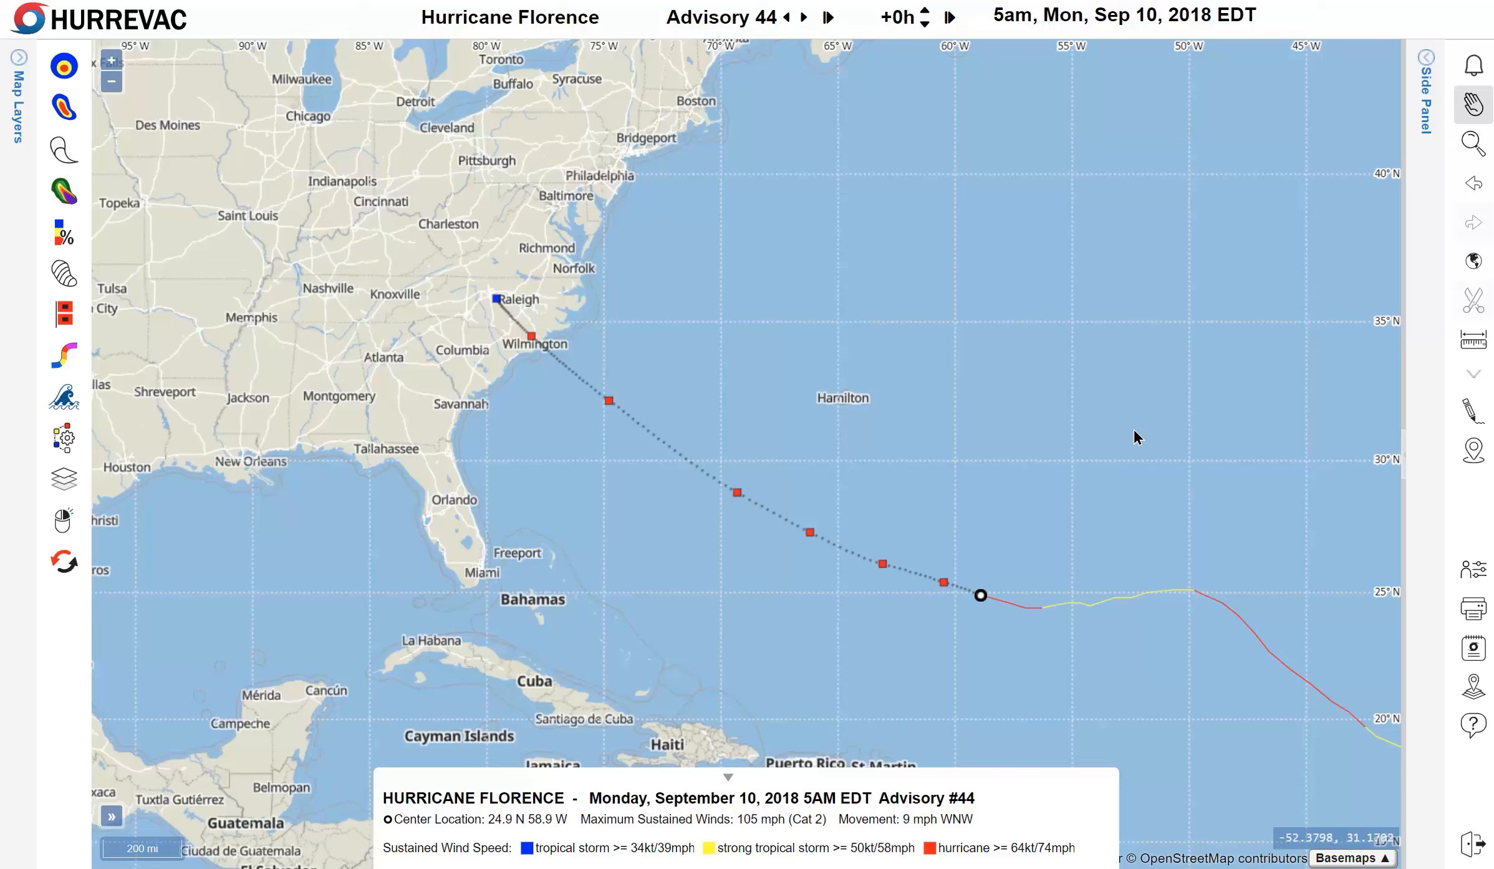
Open the HURREVAC User Guide, show its Using HURREVAC section and start a search in the guide.
click(1474, 729)
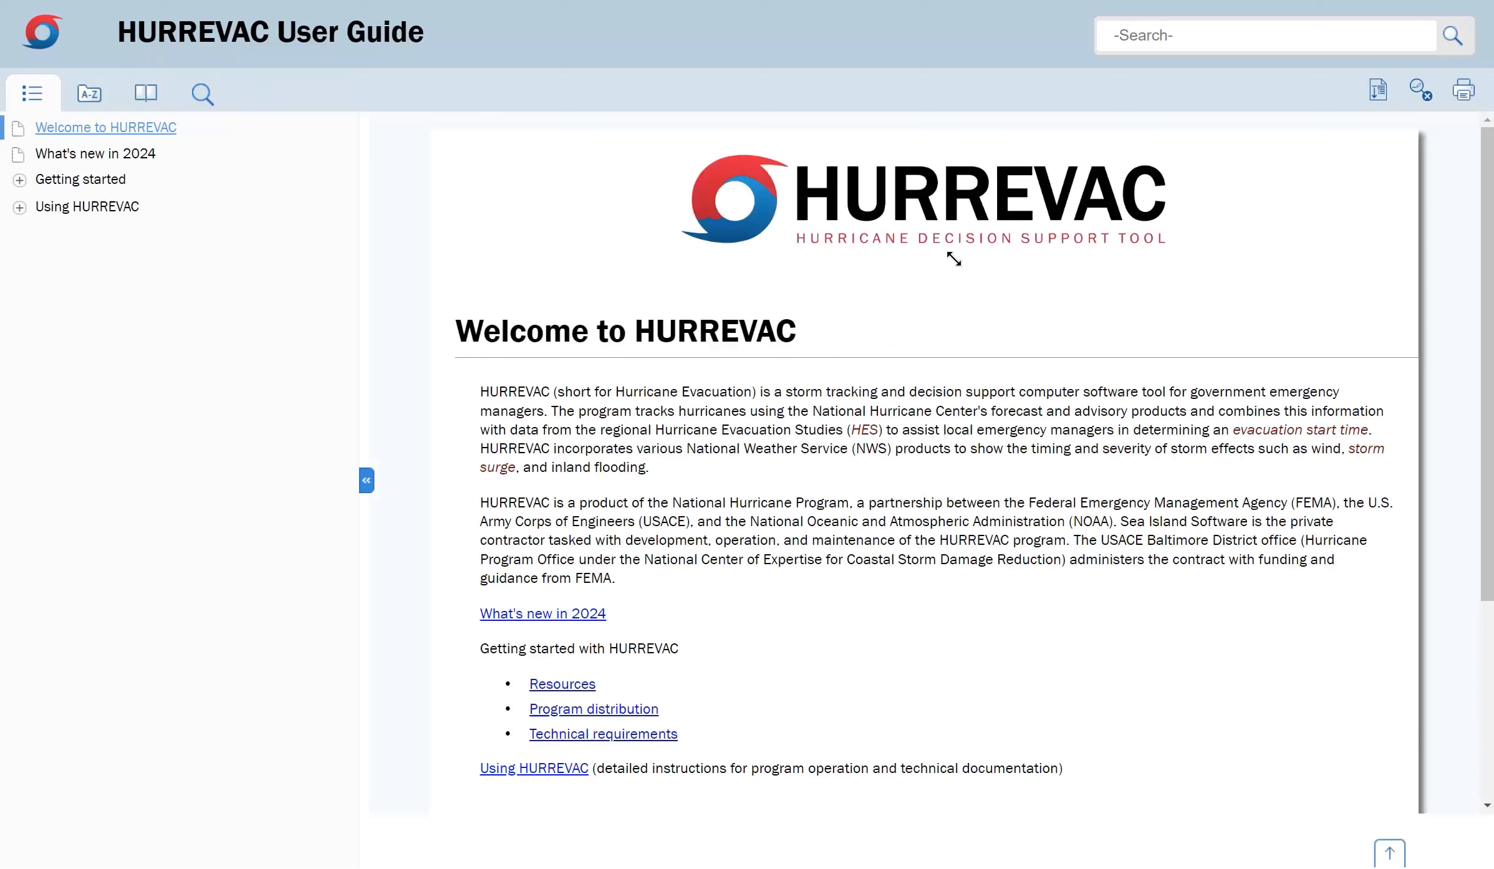
click(83, 209)
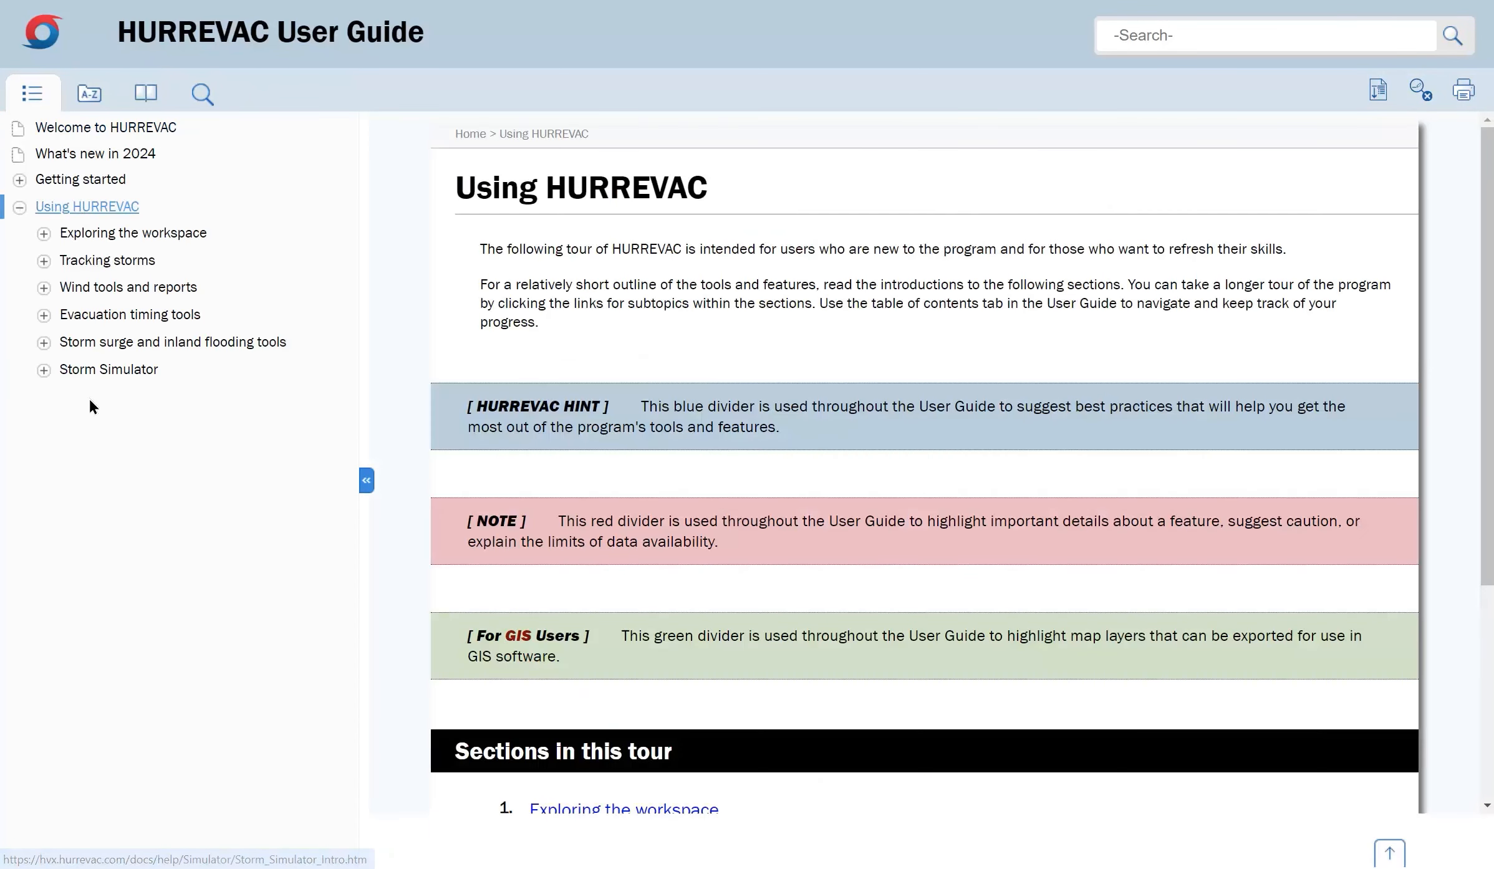
click(1145, 34)
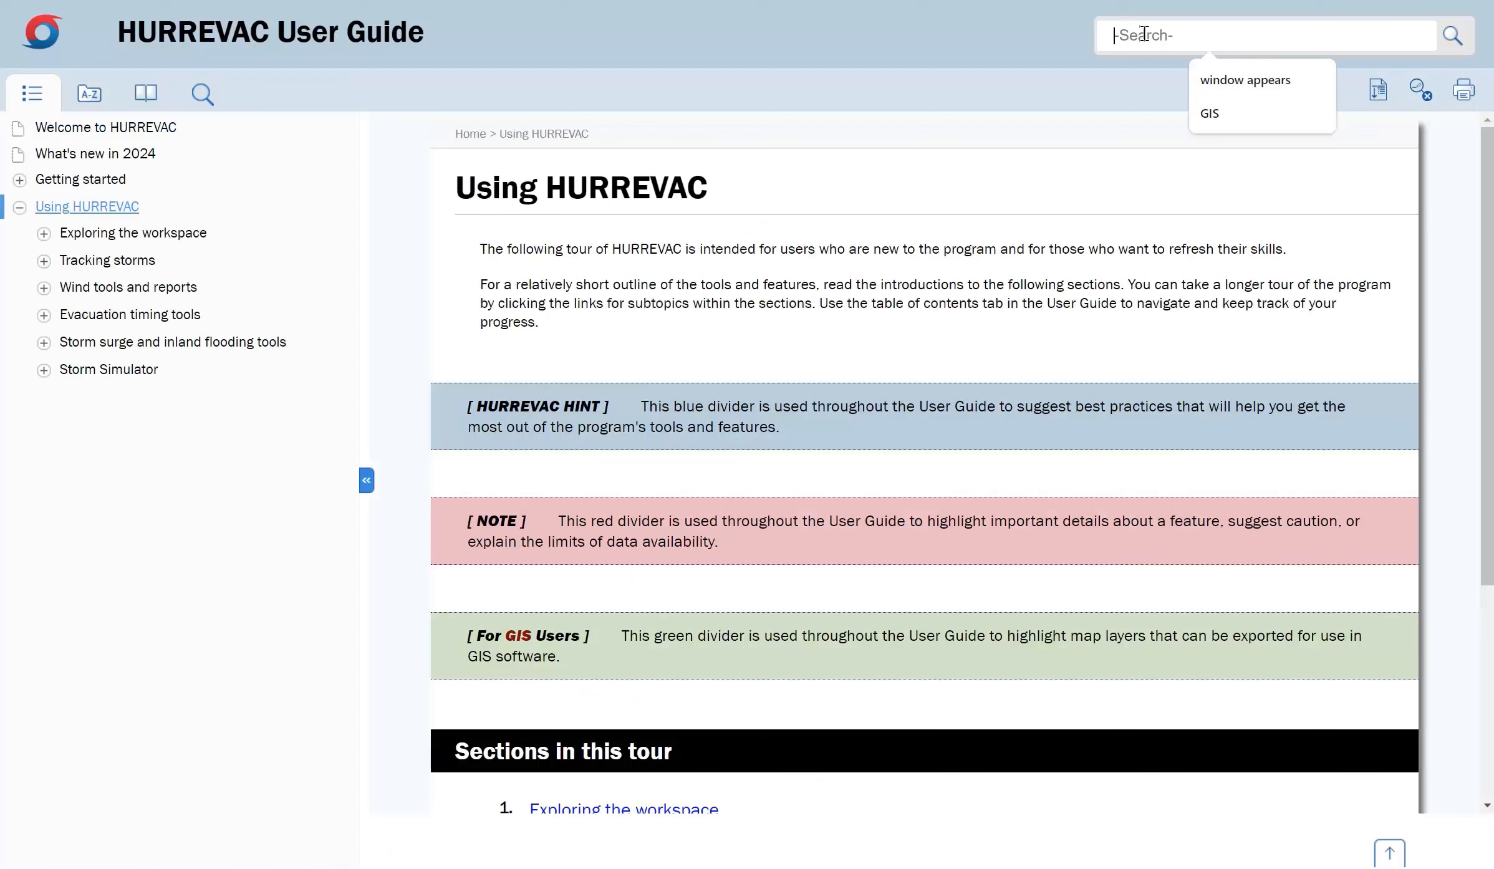